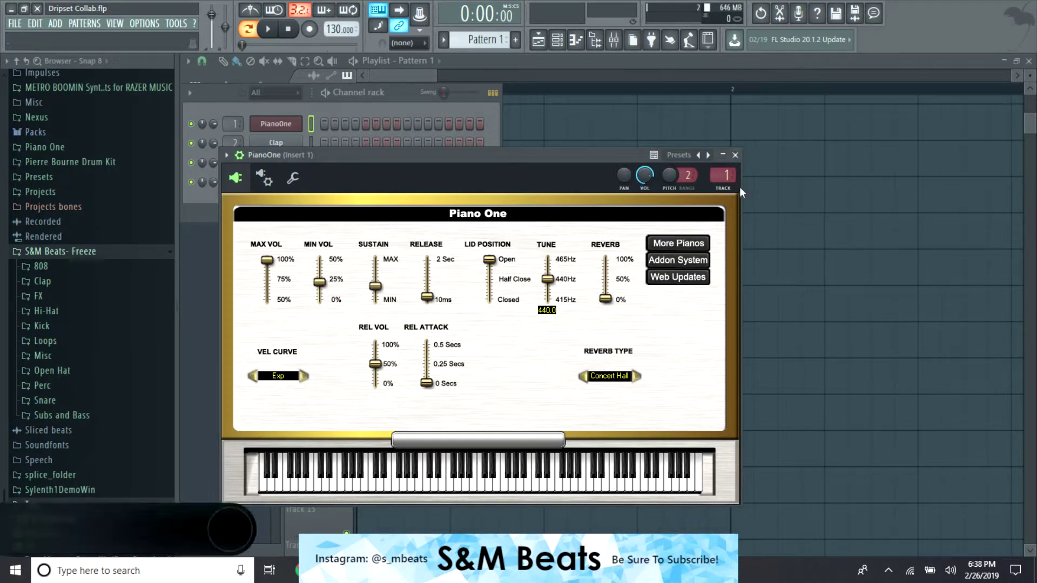
Set the project tempo to 142 BPM and audition the PianoOne instrument's sound
left_click(735, 155)
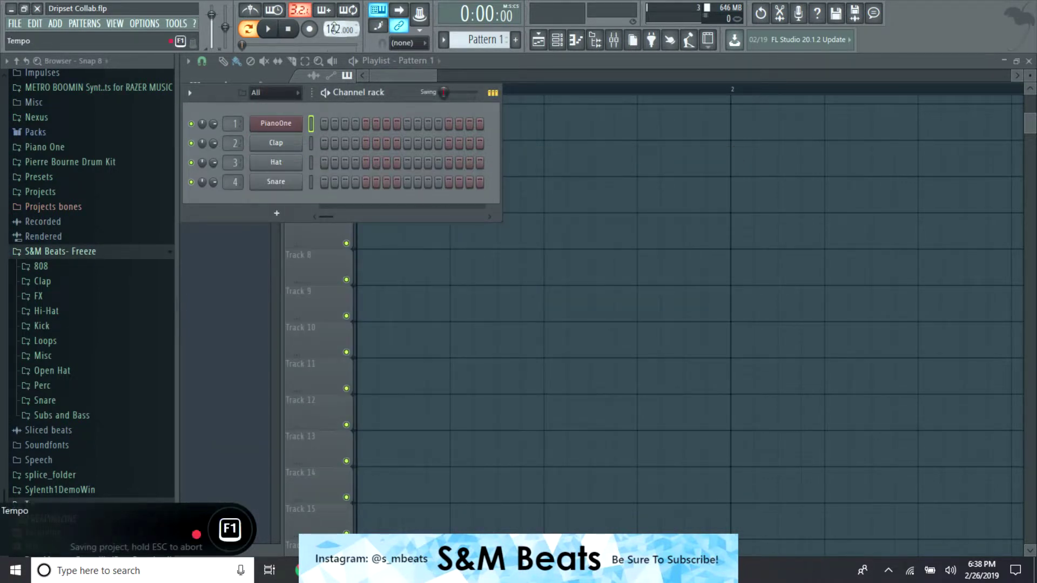
left_click(282, 124)
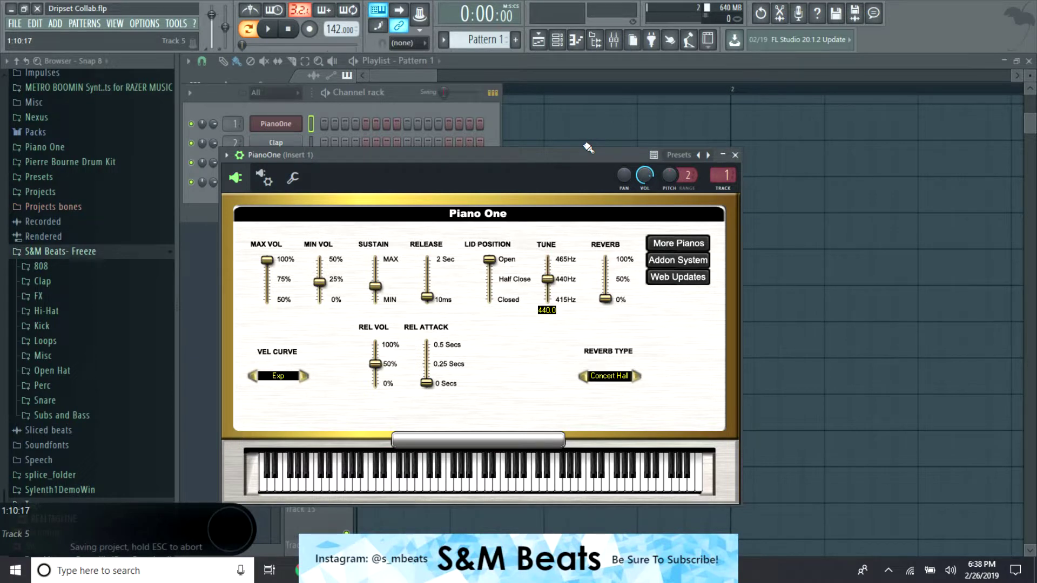
key("c")
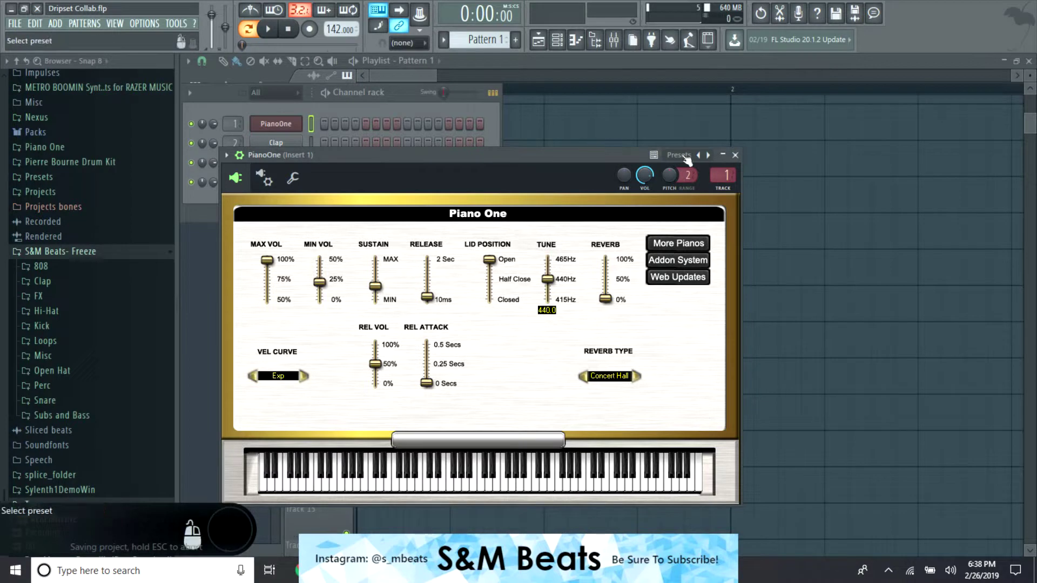
left_click(736, 155)
Bring up the PianoOne piano roll and check its scale highlighting options
right_click(299, 129)
left_click(333, 125)
left_click(188, 61)
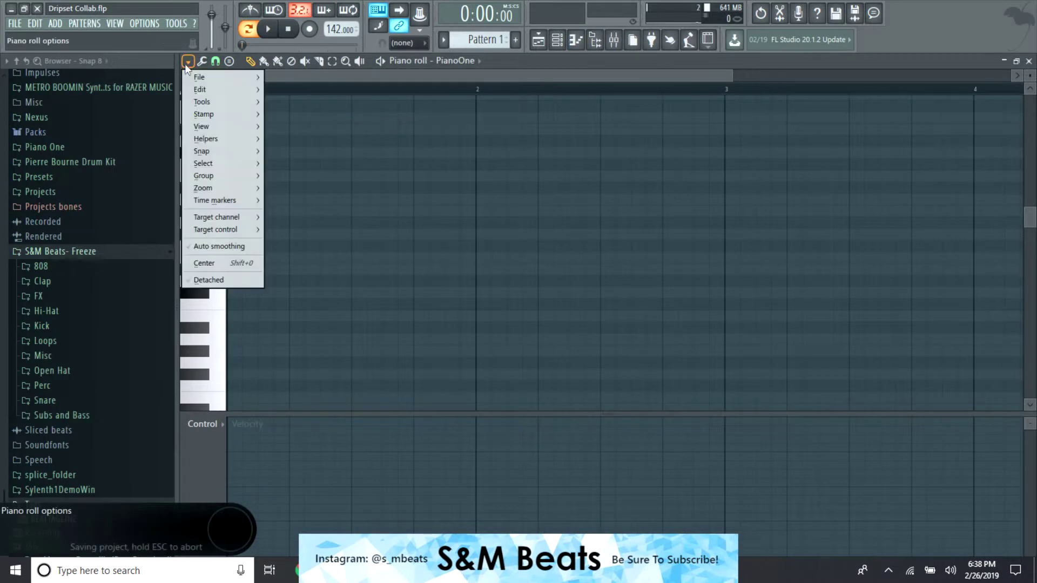
mouse_move(232, 140)
mouse_move(300, 151)
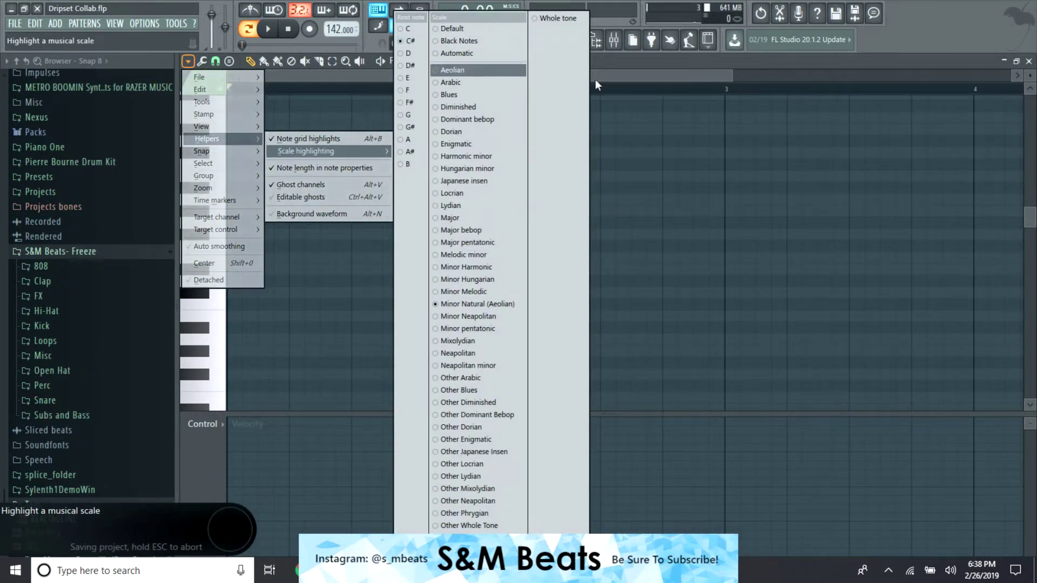
left_click(639, 77)
Place a C#6 note at the start of bar 1 and stretch it to about 8 steps
left_click(240, 292)
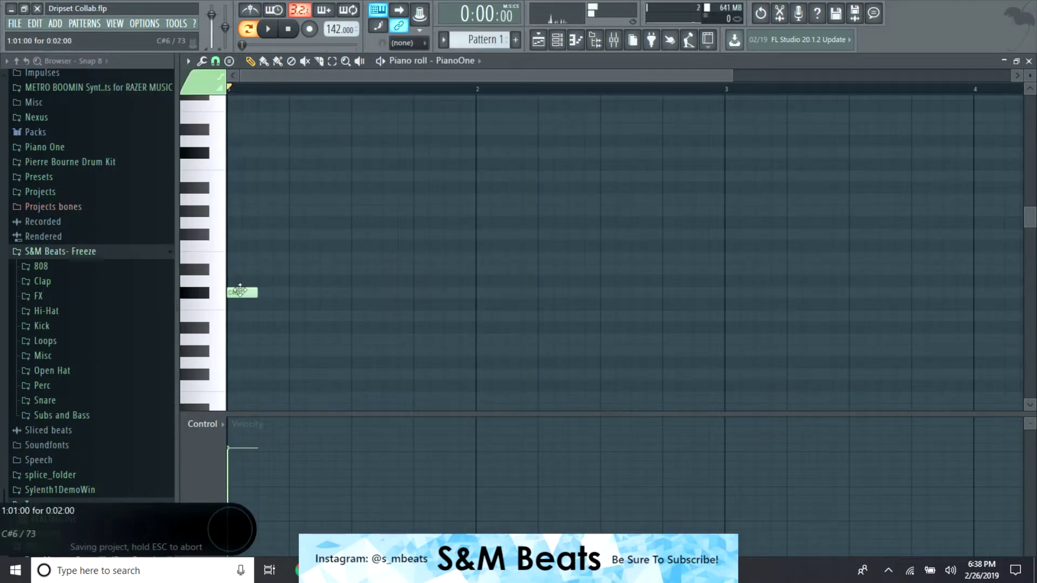
scroll(248, 271, "down", 3)
left_click_drag(243, 189, 206, 220)
left_click(243, 199)
scroll(251, 241, "up", 2)
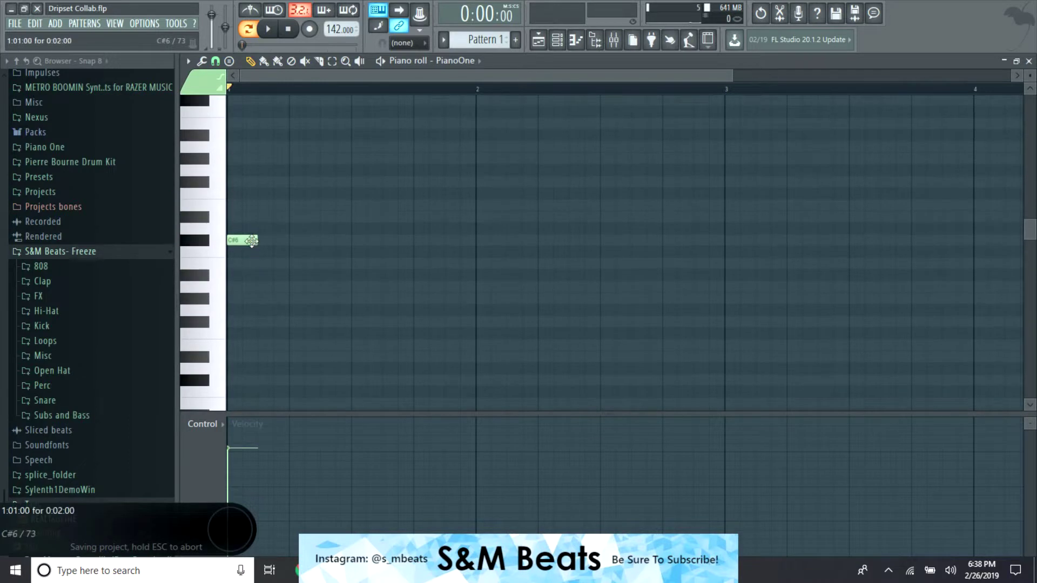
left_click_drag(360, 249, 368, 246)
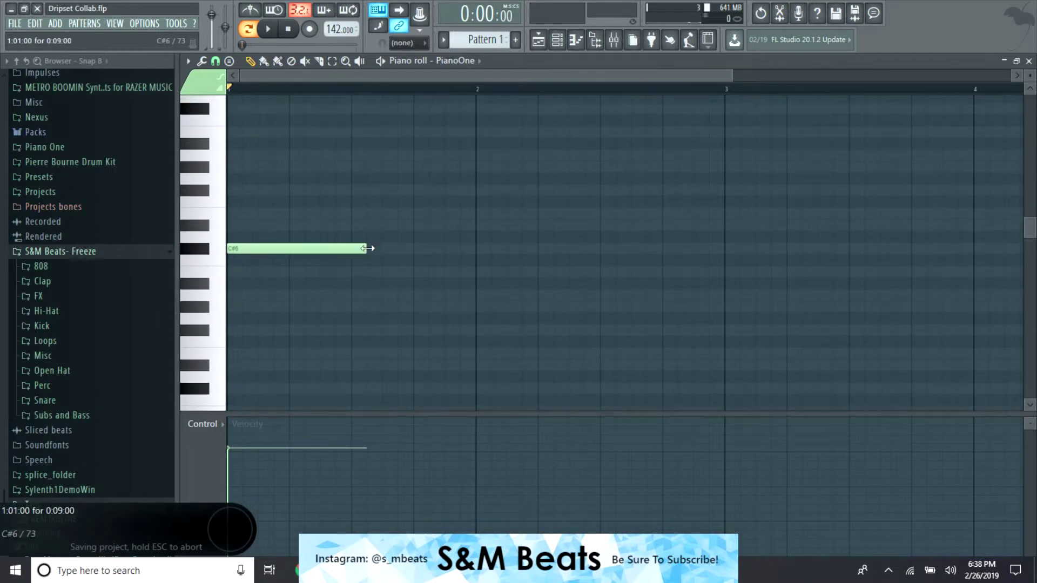
Add G#6 and E6 notes of equal length above the C#6 to complete the first chord
scroll(239, 197, "up", 2)
left_click(238, 192)
left_click_drag(271, 241, 227, 240)
key("space")
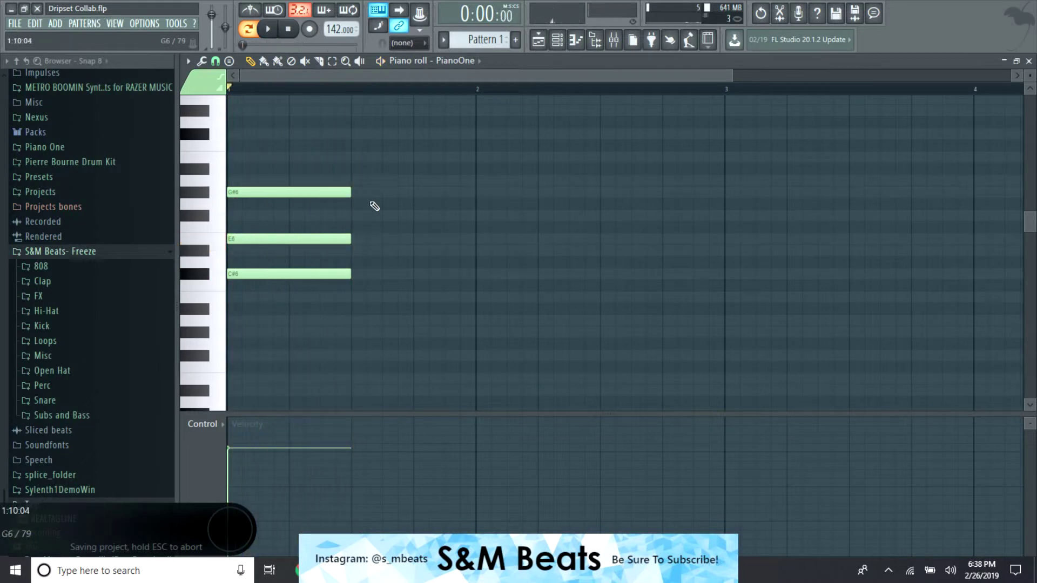
key("space")
Add a second chord of G#6, D#6 and C#6 at step 13 of bar 1 and play it back
left_click(416, 192)
left_click(415, 251)
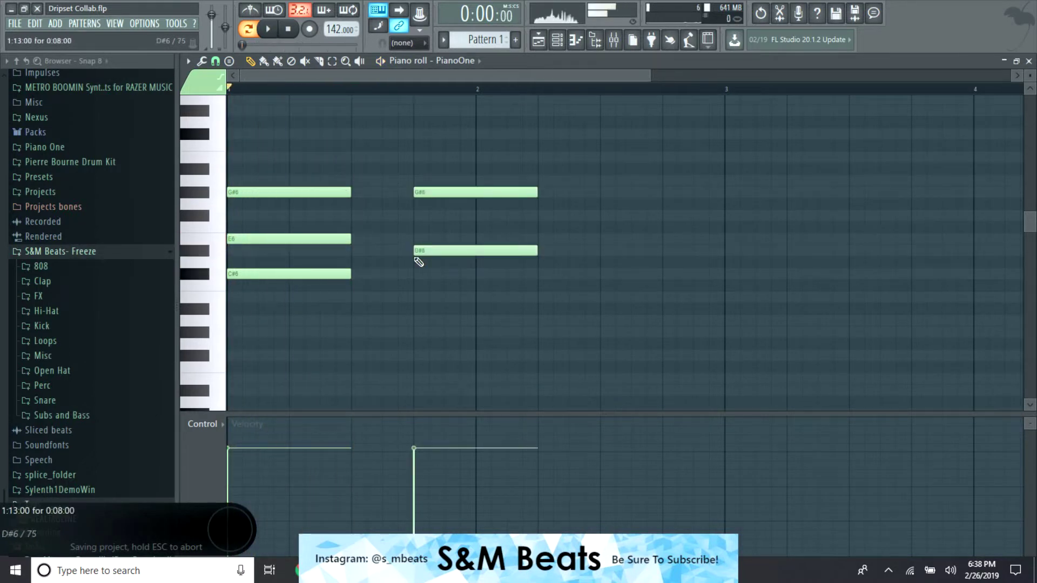
left_click(415, 274)
key("space")
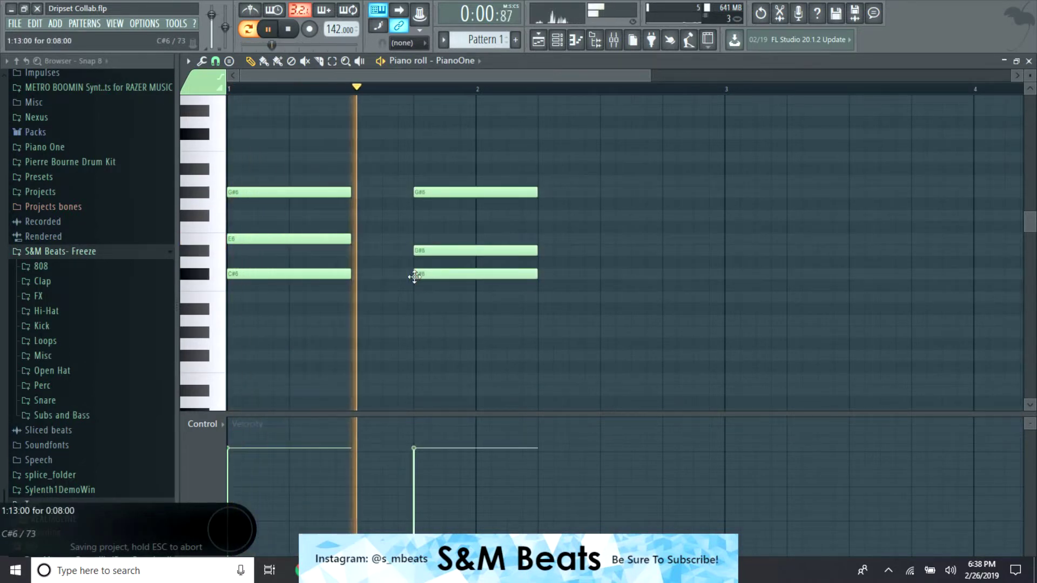
key("space")
Transpose both chords down one octave and listen to the result
key("ctrl+Down")
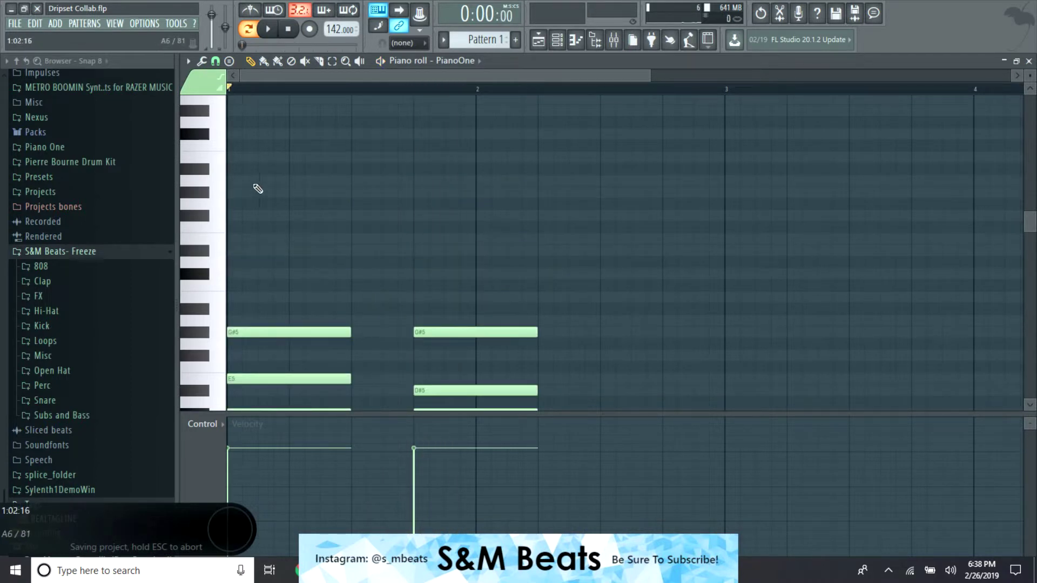
scroll(318, 221, "down", 2)
key("space")
scroll(469, 249, "down", 2)
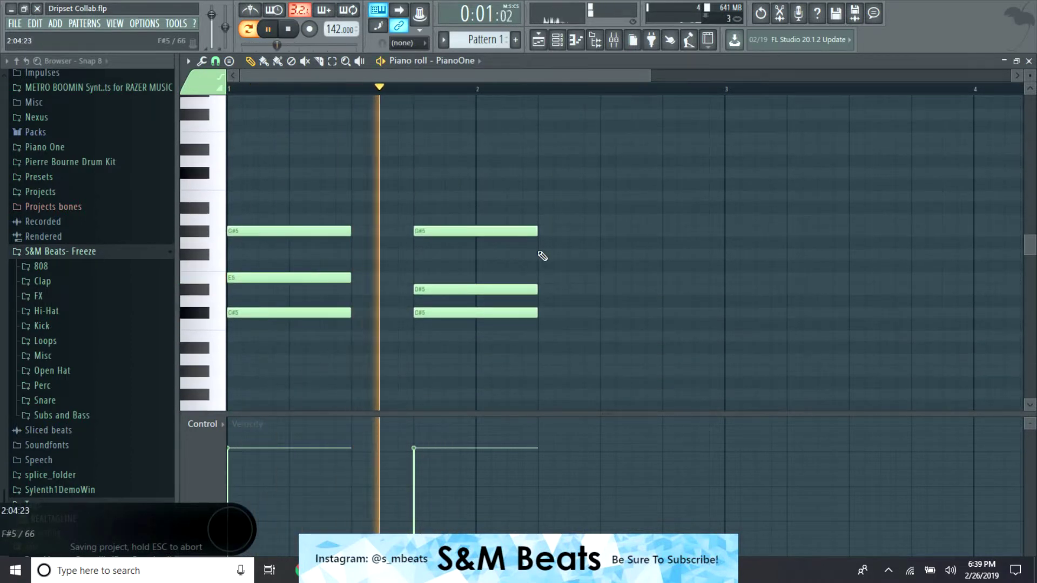
key("space")
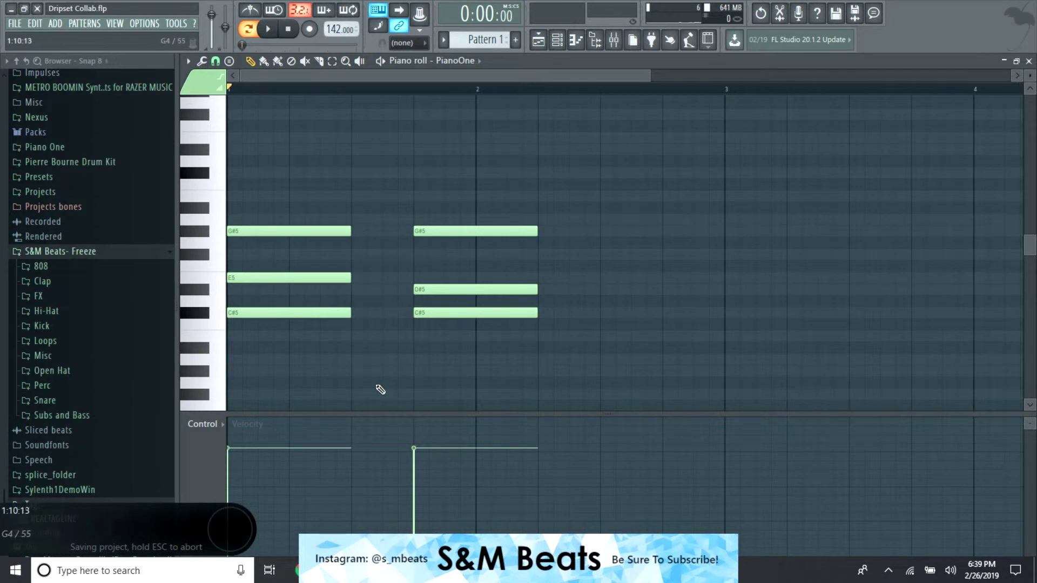
Lower the velocity of all chord notes and try a C#4 bass note under the second chord
key("ctrl+a")
scroll(407, 361, "down", 5)
scroll(432, 286, "down", 2)
key("space")
left_click(433, 274)
right_click(462, 276)
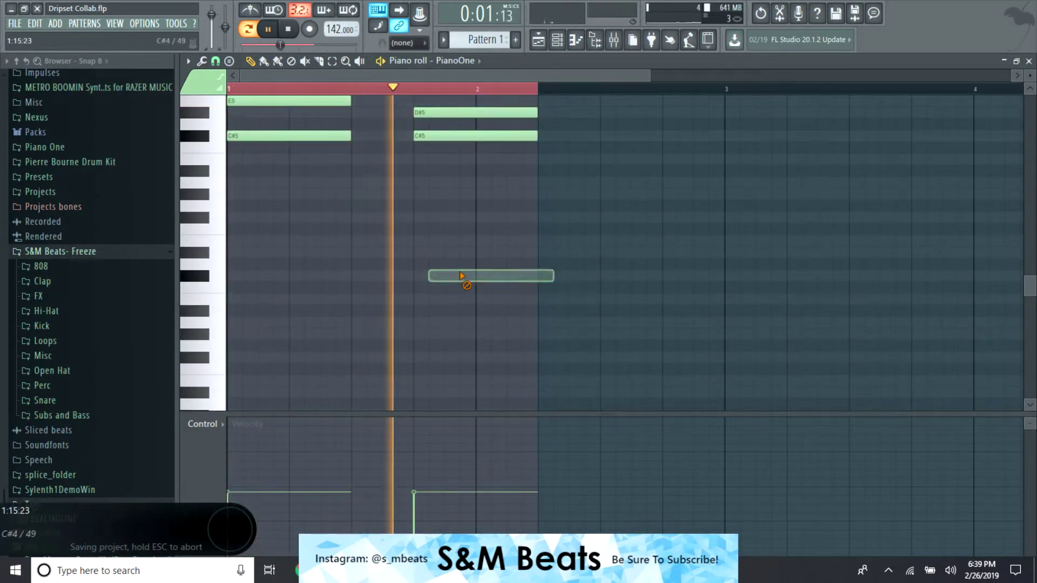
Lengthen the notes of both chords to 10 steps and clear the time selection
scroll(475, 281, "up", 4)
key("space")
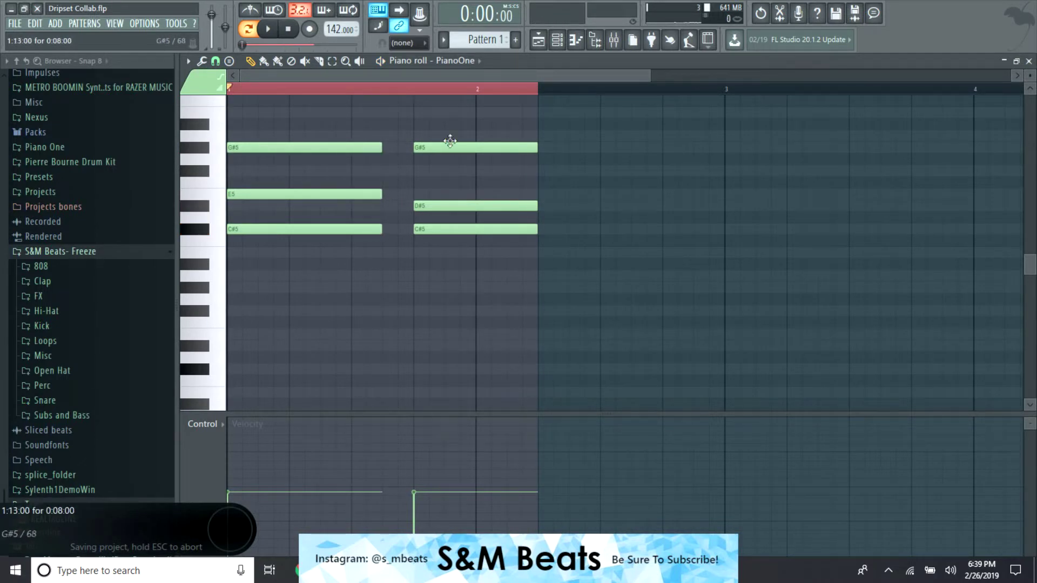
left_click(443, 92)
left_click(232, 124)
right_click(301, 126)
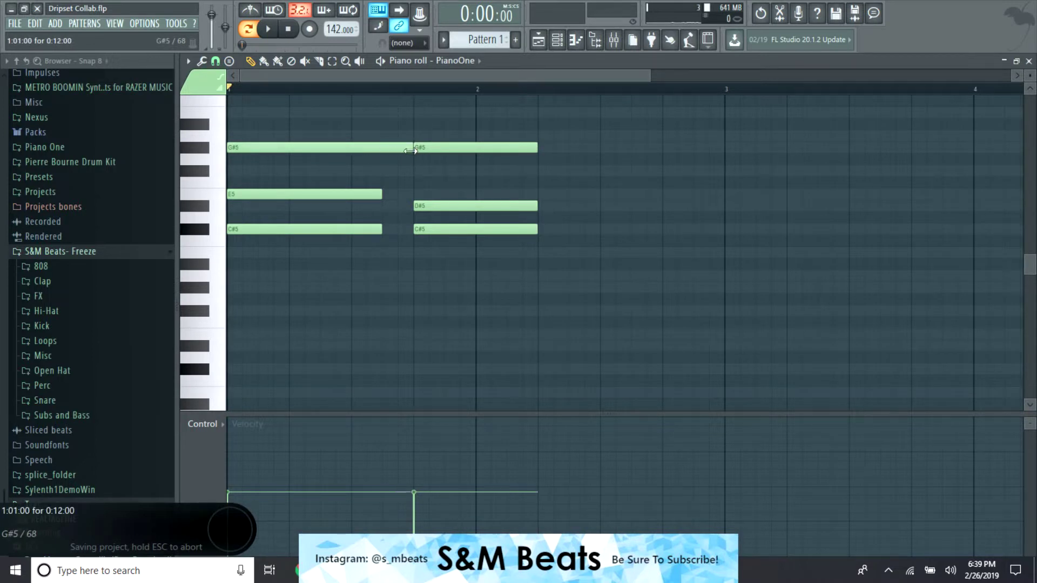
key("space")
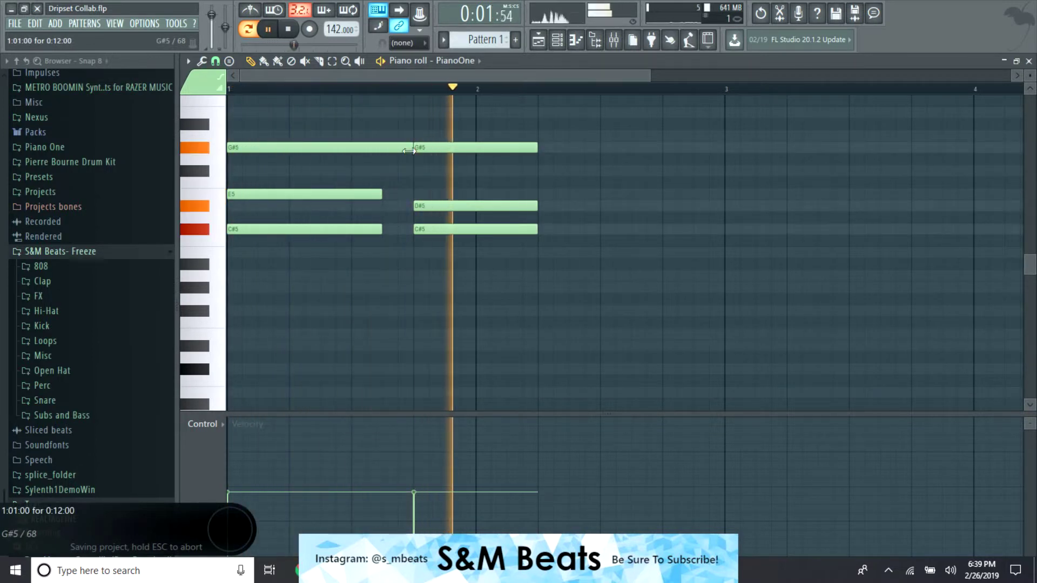
key("space")
left_click_drag(409, 151, 389, 153)
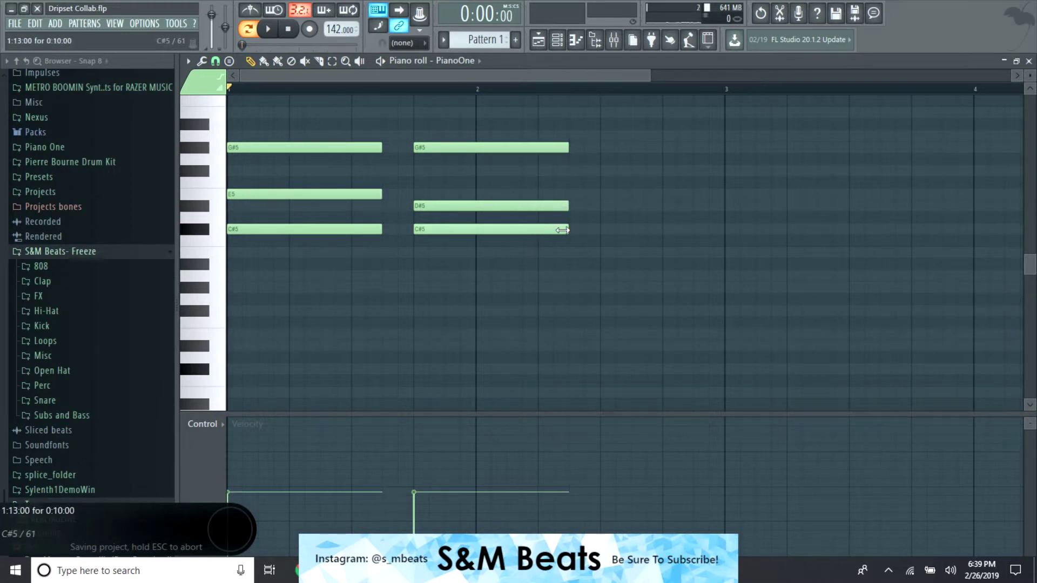
Add a 10-step D#6 melody note at the start of bar 1 above the first chord
scroll(278, 176, "up", 3)
left_click_drag(248, 150, 230, 151)
left_click(295, 115)
right_click(294, 114)
key("space")
scroll(302, 143, "up", 2)
key("space")
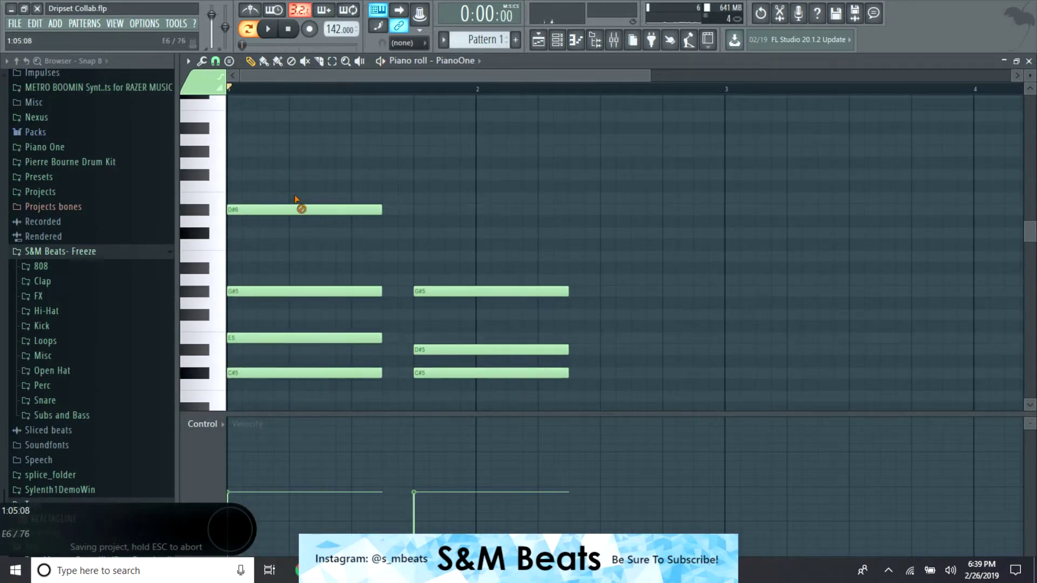
right_click(301, 209)
left_click(258, 209)
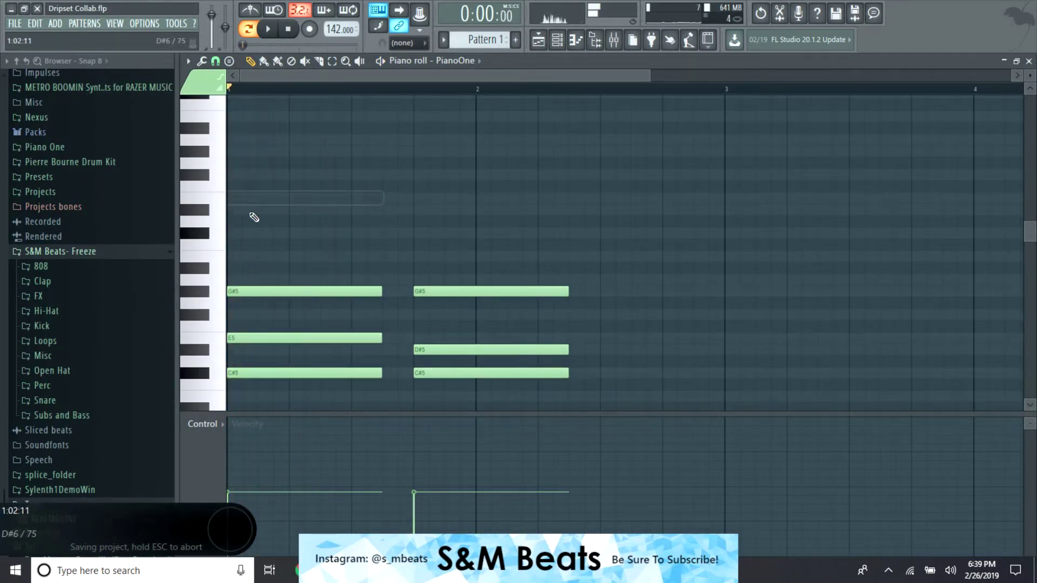
Add an A6 melody note at step 5 of bar 1 and play the pattern
left_click(289, 187)
left_click_drag(288, 189, 290, 141)
key("space")
key("space")
Add a G#6 melody note at step 13 of bar 1 and a D#6 at the start of bar 2
left_click(352, 152)
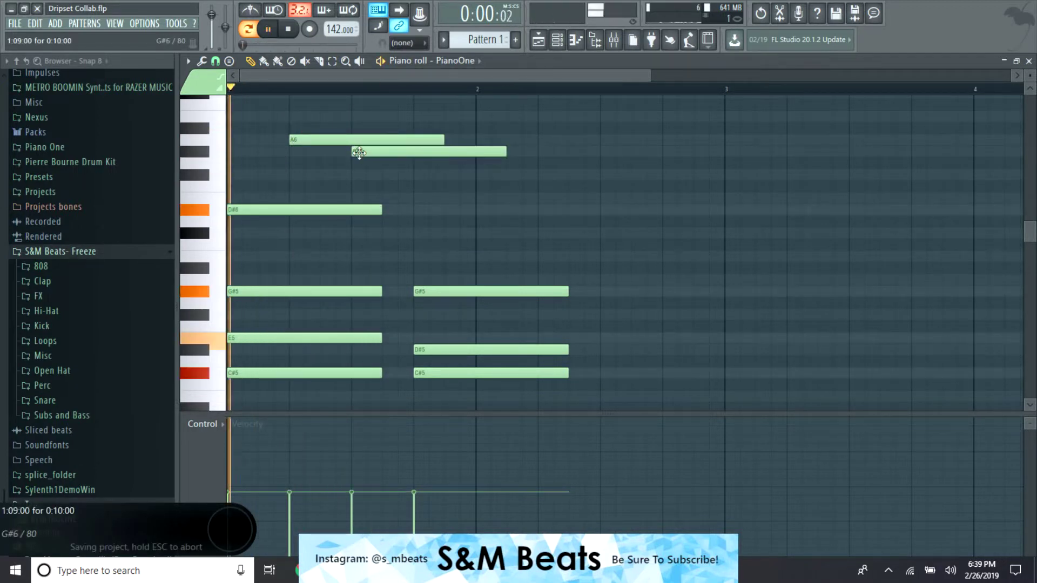
key("space")
left_click_drag(352, 152, 414, 153)
key("space")
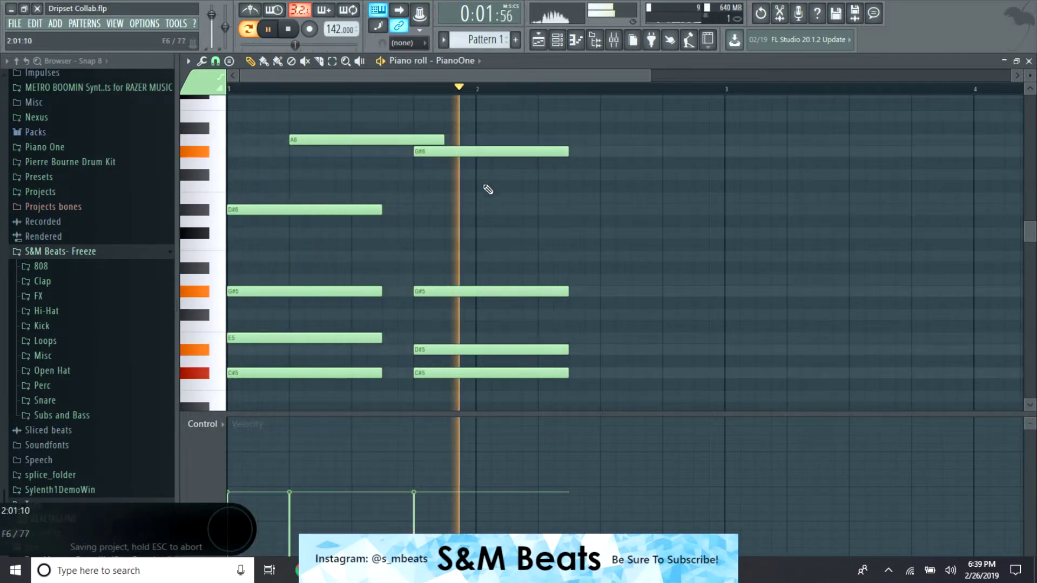
key("space")
left_click(486, 210)
right_click(486, 212)
left_click(479, 211)
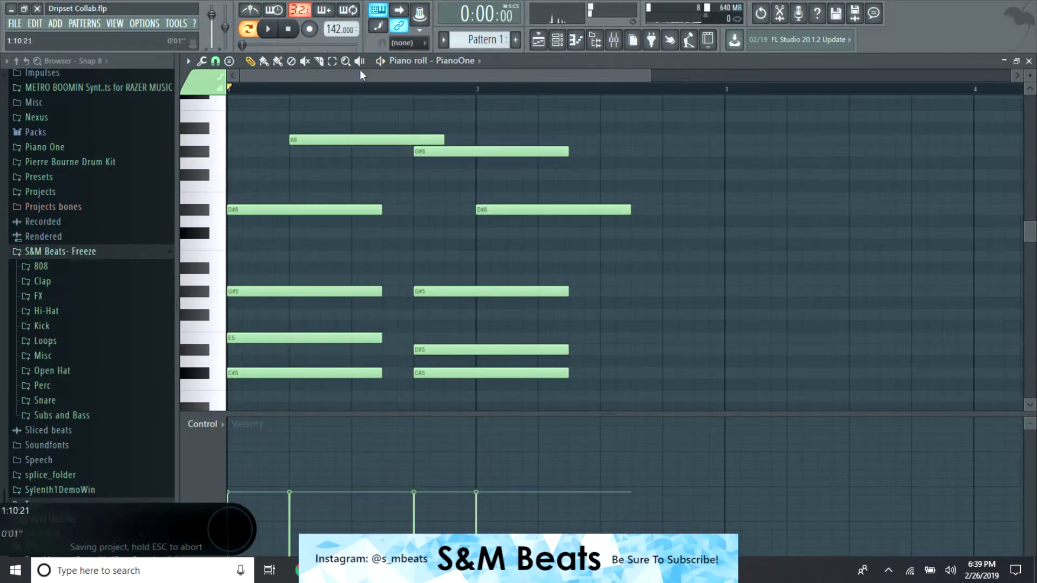
Move the second chord with its G#6 and D#6 melody notes four steps later, so the chord starts on bar 2
left_click_drag(536, 138, 541, 406)
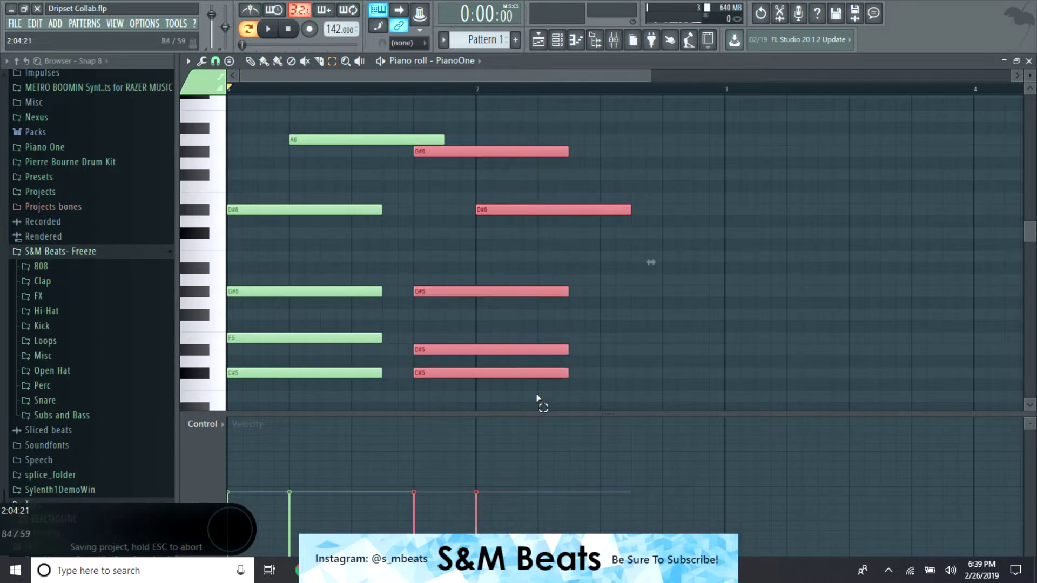
key("shift+Right")
key("shift+Right")
key("shift+Right")
key("shift+Right")
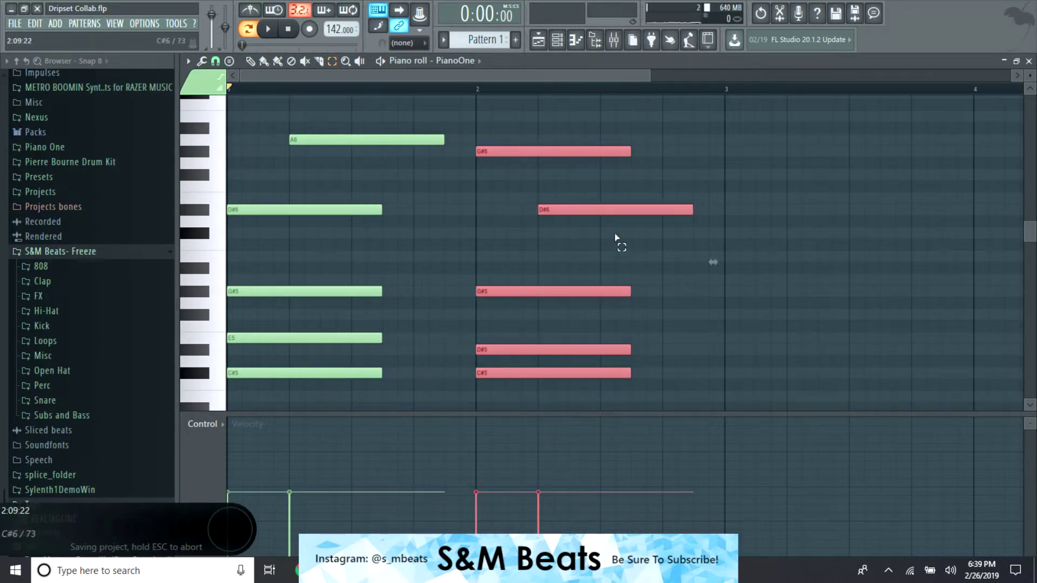
left_click(617, 238)
key("space")
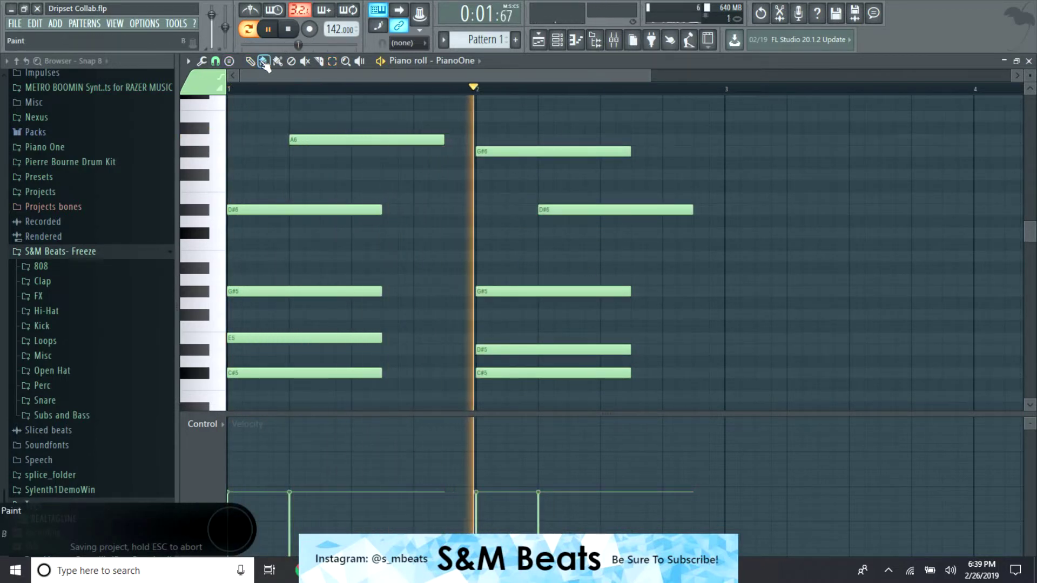
key("space")
Replace the bar 2 G#6 melody note with a 10-step G#6 at step 13 of bar 1
left_click(352, 162)
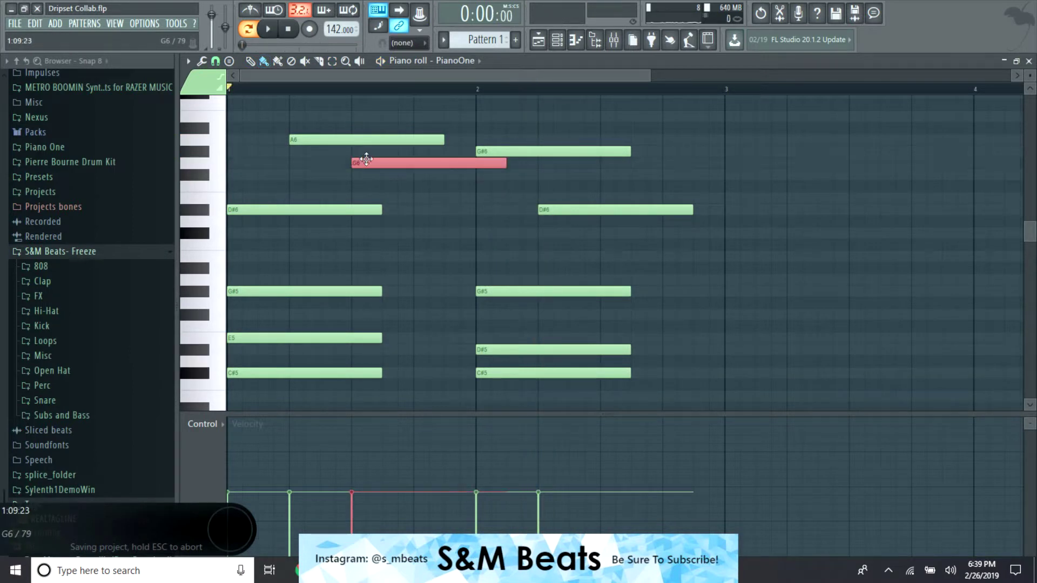
key("space")
left_click_drag(486, 163, 529, 154)
key("space")
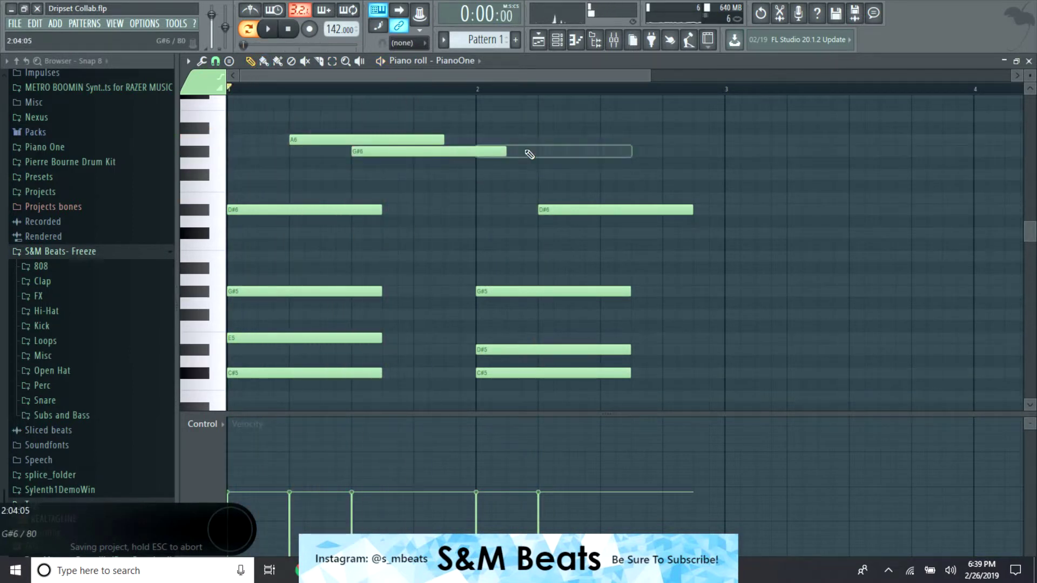
left_click_drag(440, 155, 502, 155)
key("space")
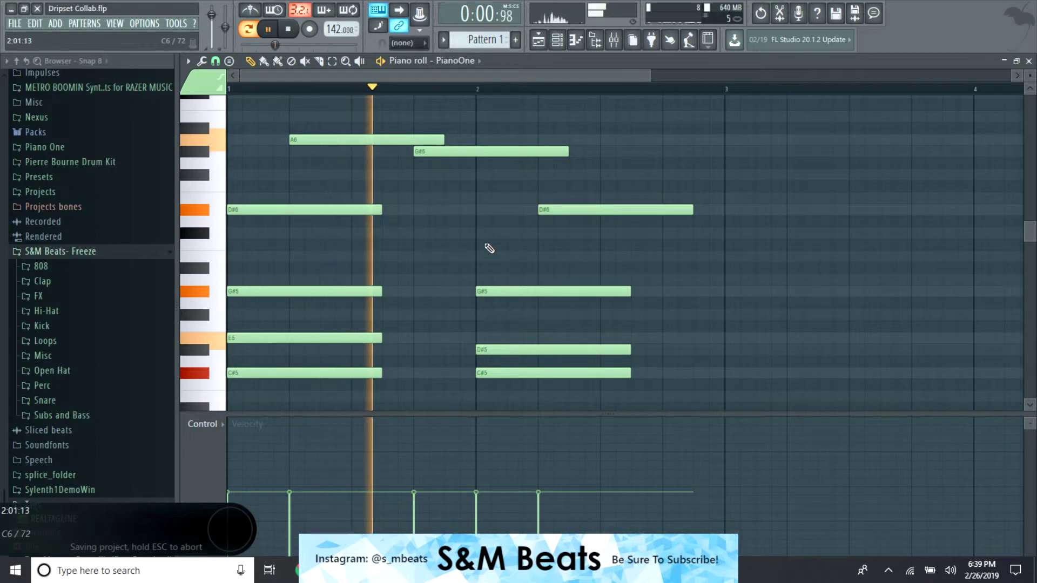
Replace the D#6 melody note in bar 2 with a C#6 at the start of that bar
right_click(551, 211)
key("space")
left_click(476, 232)
left_click_drag(602, 216, 601, 201)
key("space")
right_click(603, 203)
scroll(603, 214, "down", 2)
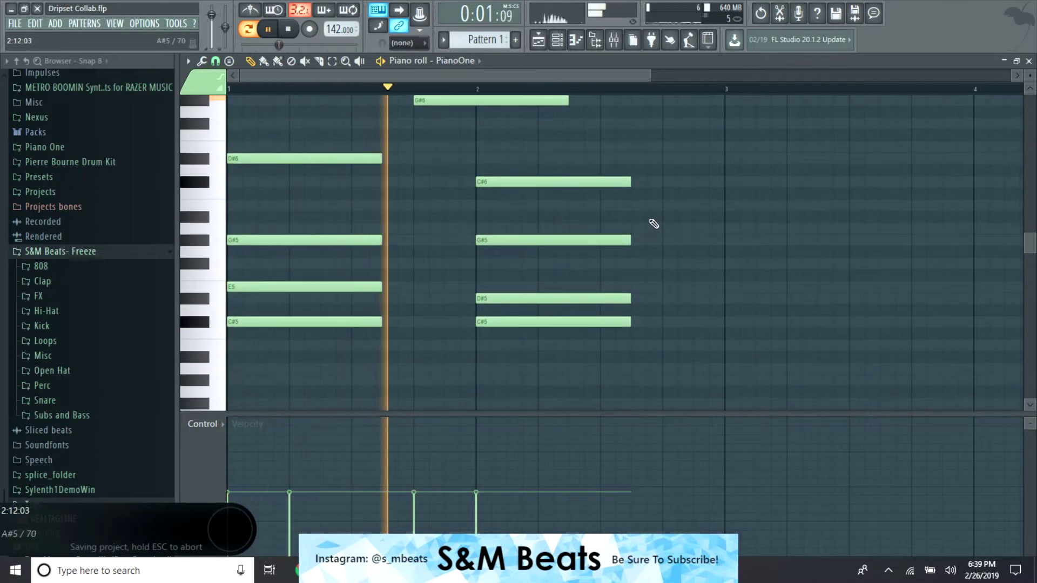
Add a G#5 note at step 13 of bar 2 and shorten it to 4 steps
left_click(670, 211)
key("space")
left_click_drag(702, 216, 660, 227)
right_click(662, 230)
left_click(665, 240)
key("space")
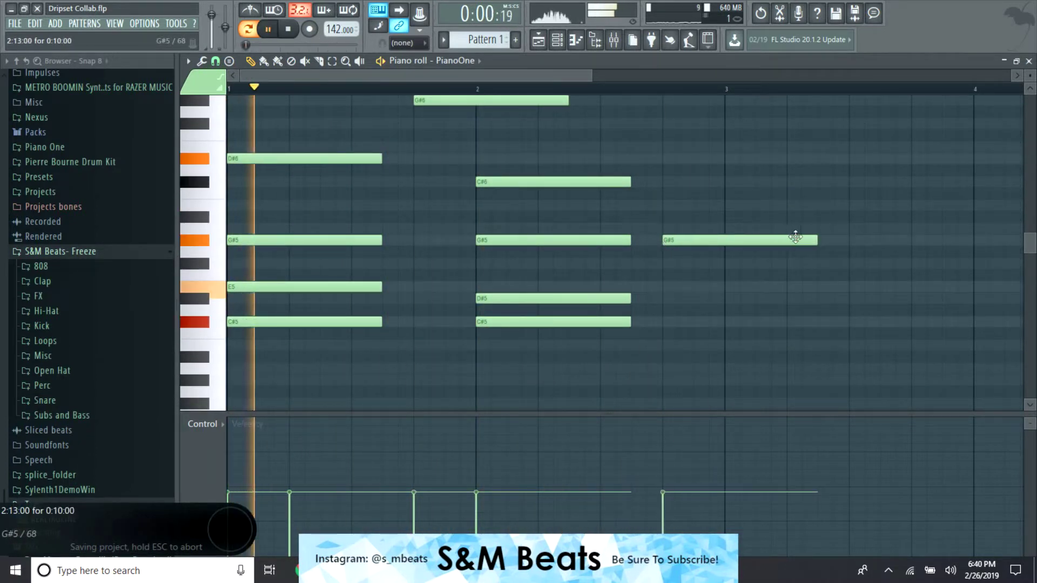
left_click_drag(813, 240, 724, 240)
Add a 4-step C#7 melody note at step 9 of bar 2 and play the pattern
scroll(613, 193, "up", 2)
scroll(613, 194, "up", 2)
left_click(572, 166)
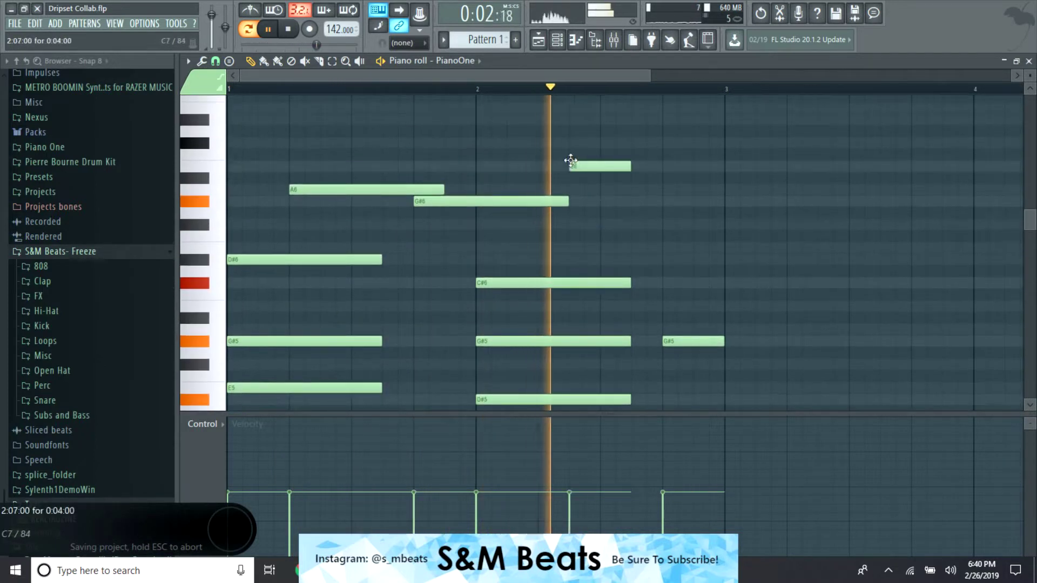
key("space")
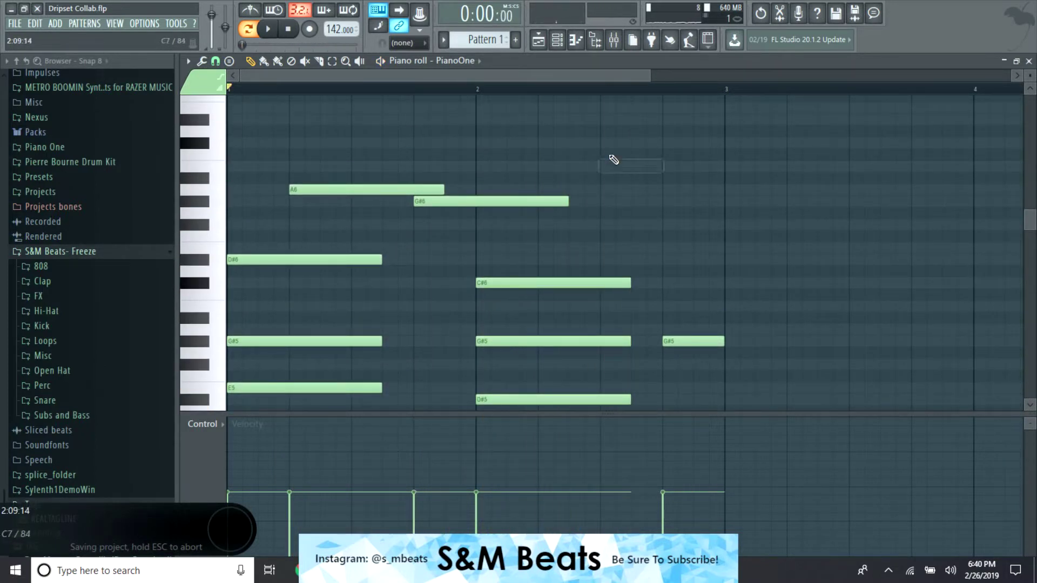
left_click(615, 144)
key("space")
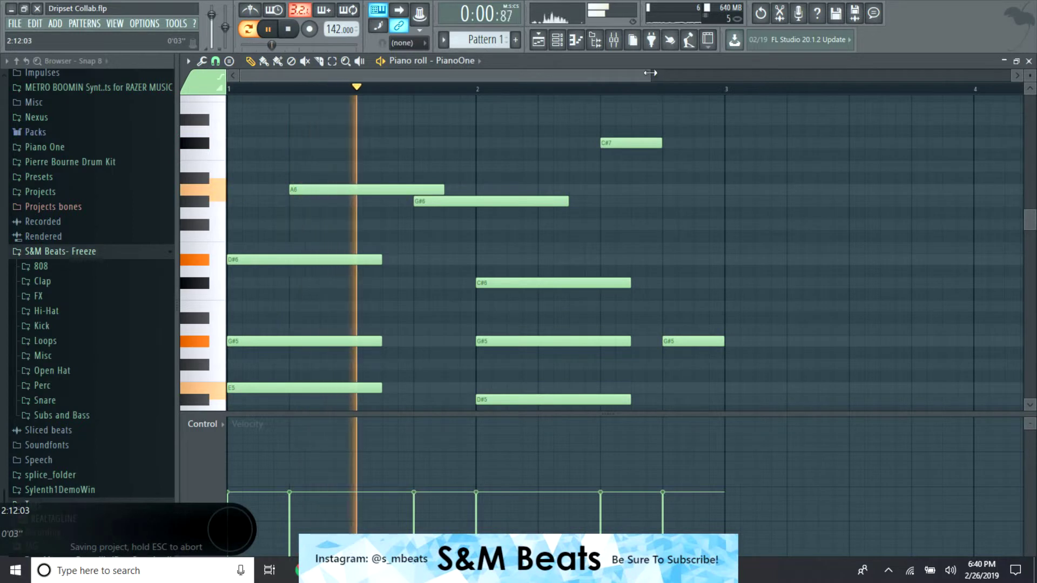
Replace the G#5 note at step 13 of bar 2 with a 4-step G#6
scroll(641, 282, "down", 1)
left_click(557, 202)
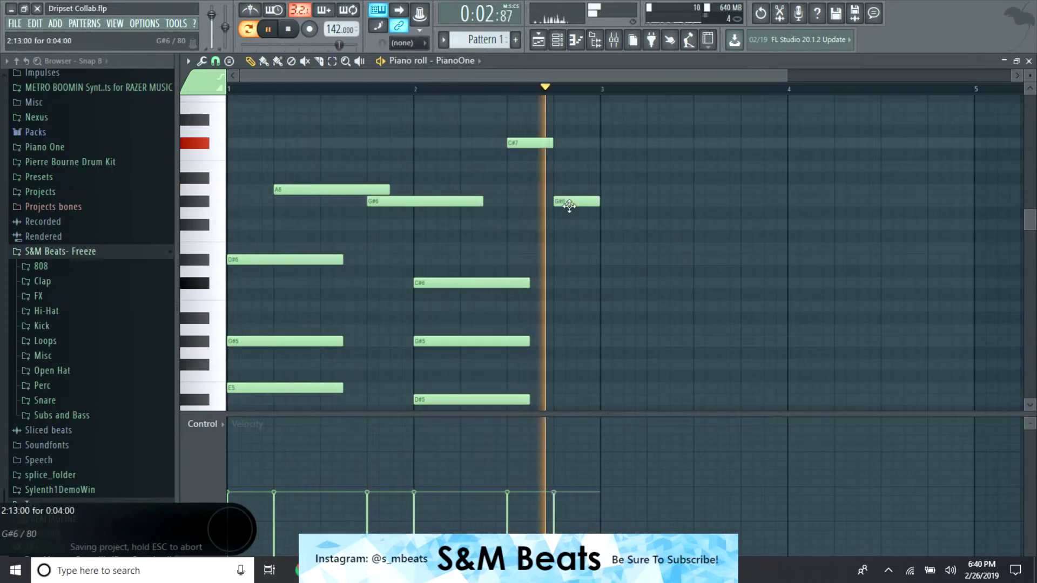
scroll(572, 219, "down", 3)
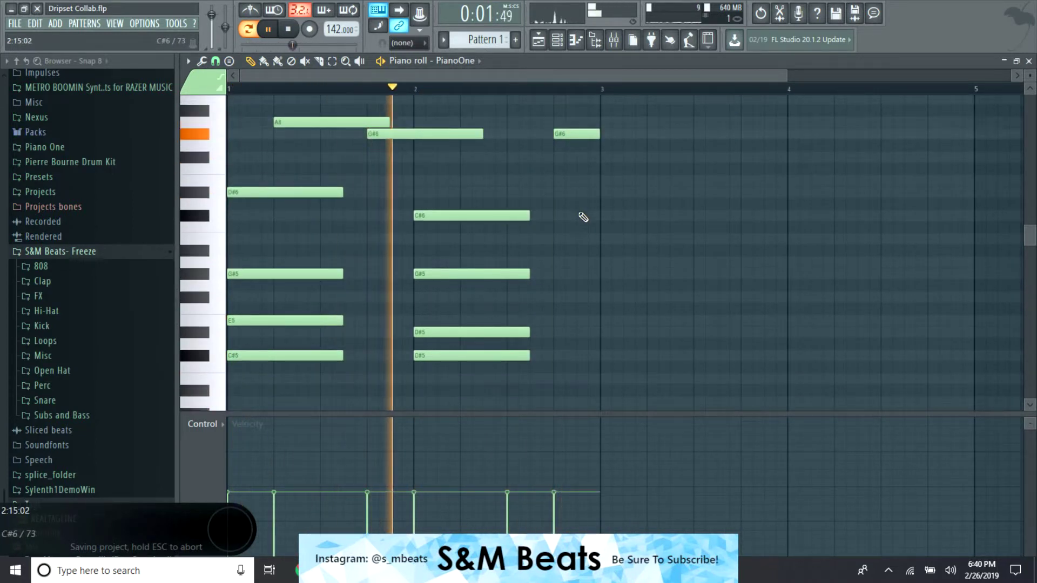
scroll(577, 259, "up", 2)
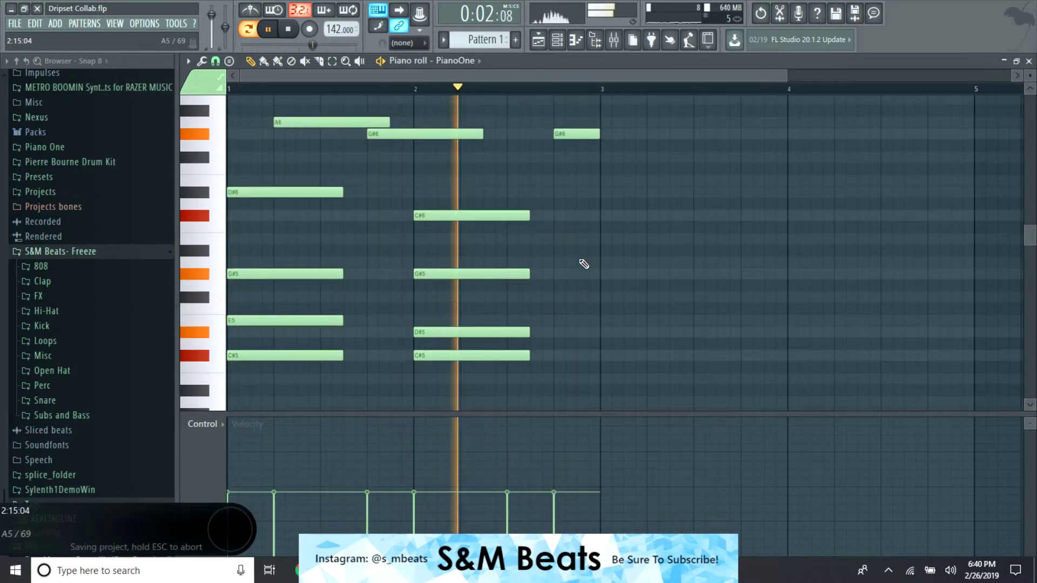
Select all chord notes from D#6 down to C#5 in bars 1 and 2, lower their velocity, and play the pattern
key("space")
left_click(332, 61)
left_click_drag(303, 153, 448, 378)
scroll(586, 296, "down", 2)
scroll(585, 238, "up", 1)
scroll(586, 238, "down", 2)
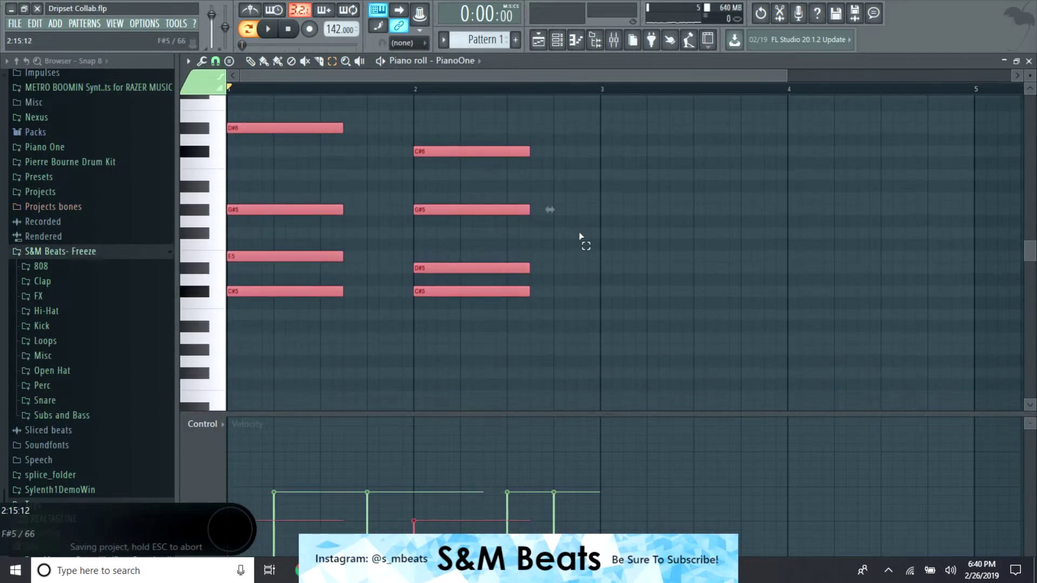
key("space")
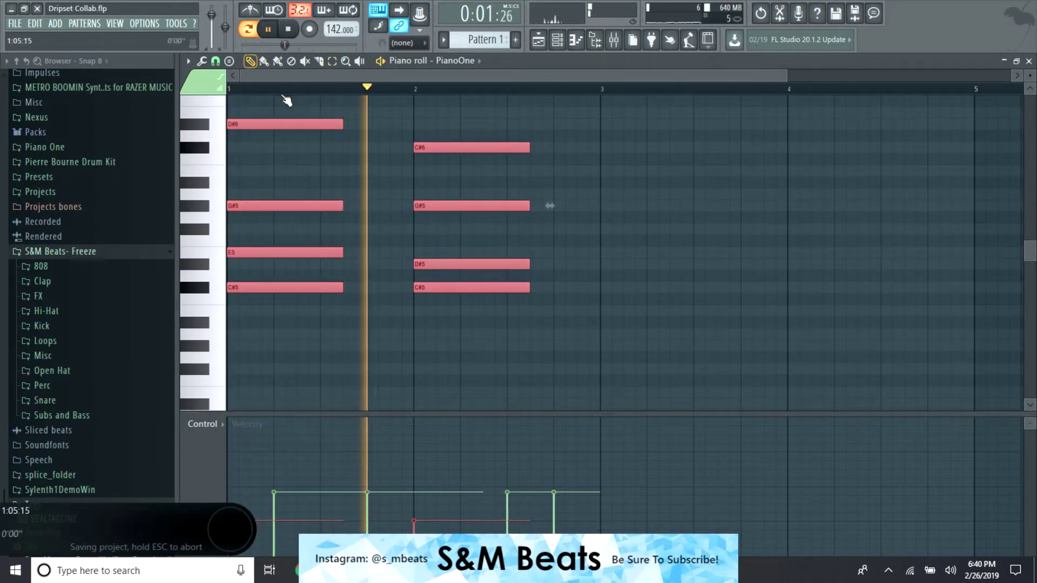
Deselect the chord notes and lengthen the four bar 2 chord notes to 14 steps each
scroll(539, 280, "up", 3)
left_click(587, 277)
left_click_drag(530, 198, 576, 198)
left_click_drag(528, 257, 576, 257)
left_click_drag(530, 315, 576, 315)
left_click_drag(530, 338, 575, 339)
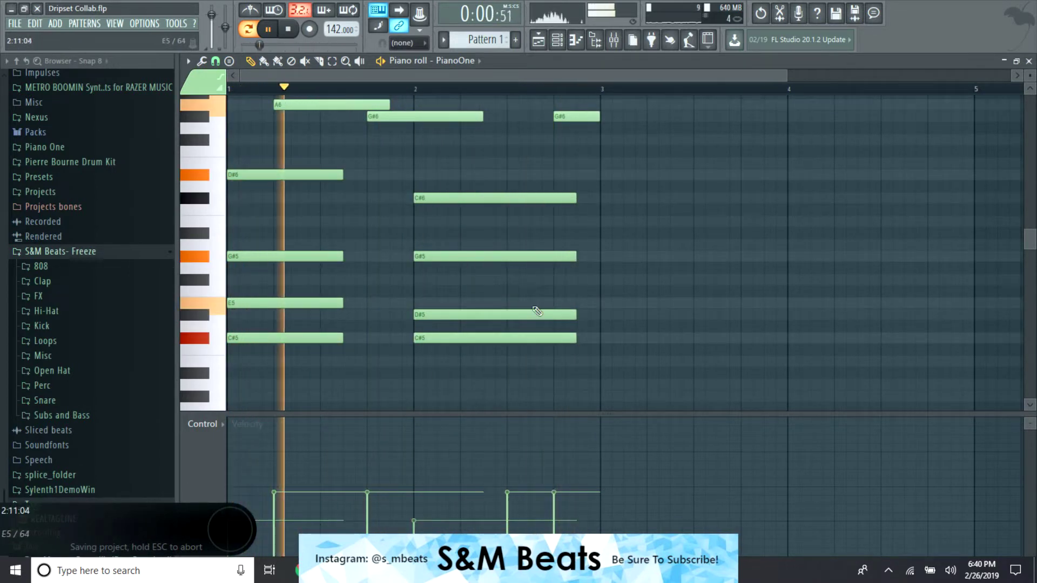
Lengthen the four bar 1 chord notes, D#6, G#5, E5 and C#5, to 14 steps each
left_click_drag(344, 175, 387, 176)
left_click_drag(343, 256, 384, 254)
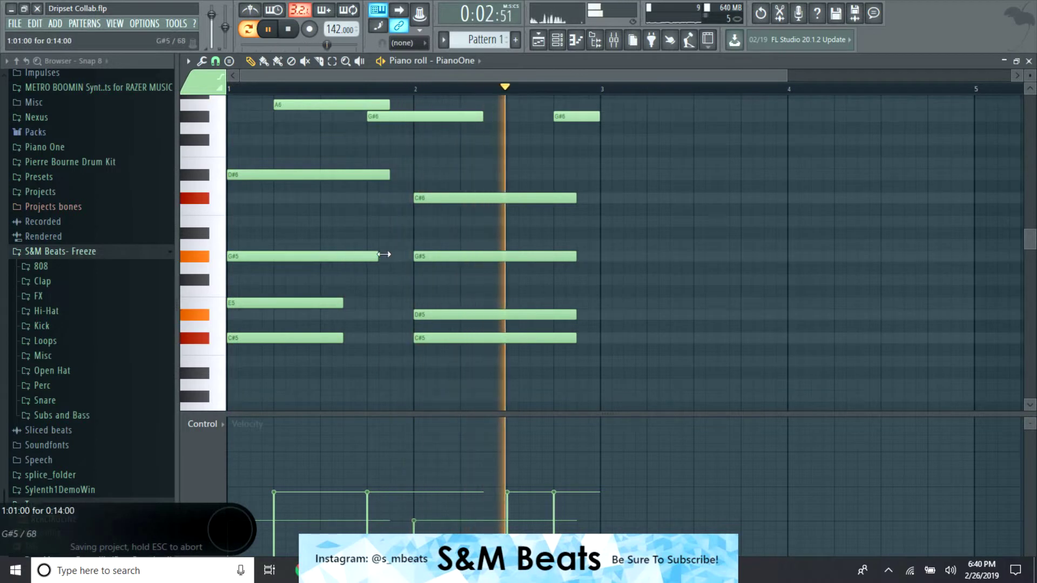
left_click_drag(344, 303, 389, 304)
left_click_drag(344, 338, 389, 340)
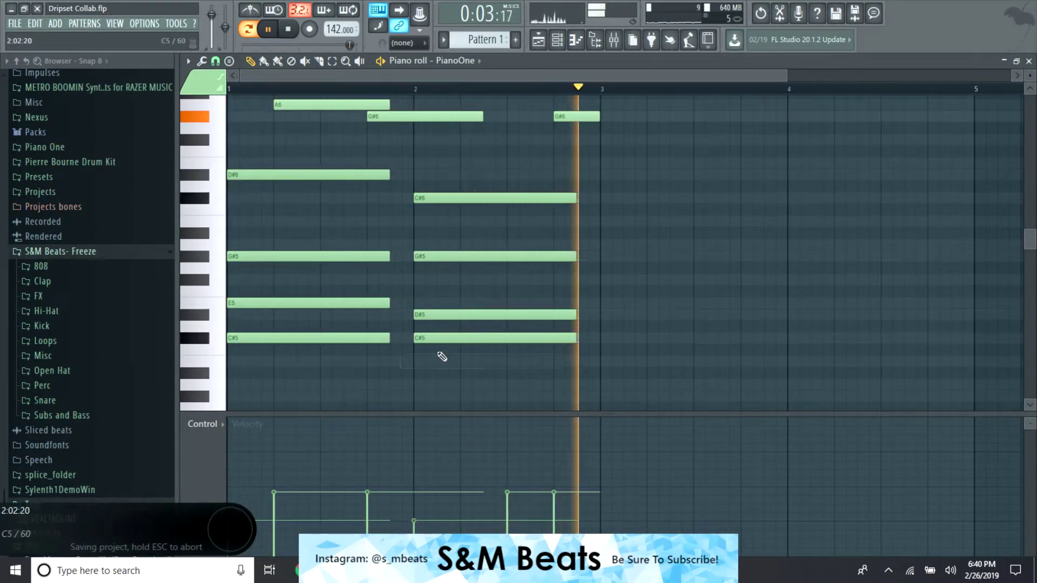
Add 14-step bass notes under the chords, C#4 at the start of bar 1 and D#4 at the start of bar 2
key("space")
scroll(269, 384, "down", 5)
left_click(253, 352)
key("space")
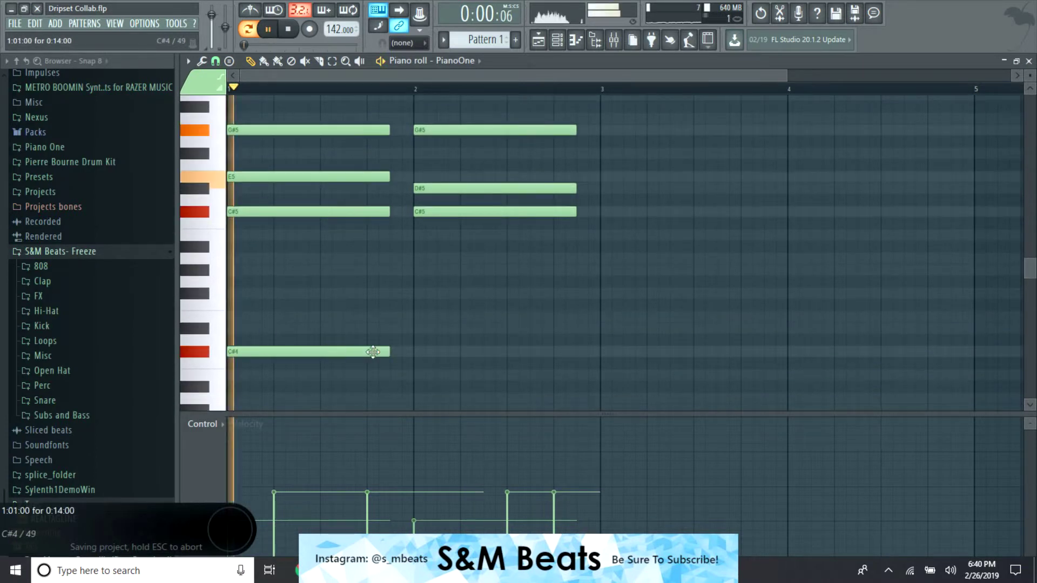
left_click(419, 317)
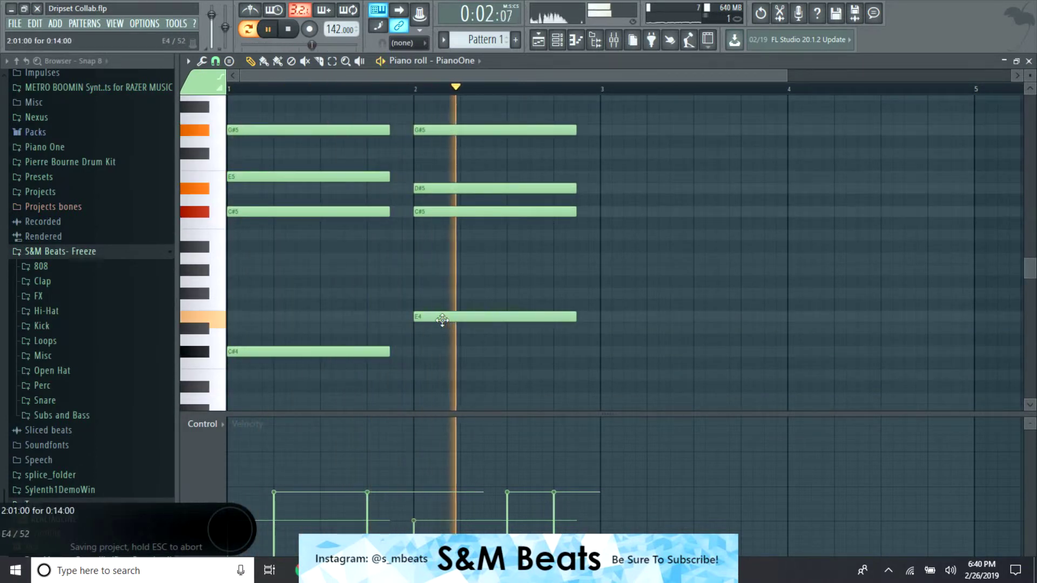
left_click_drag(418, 317, 419, 327)
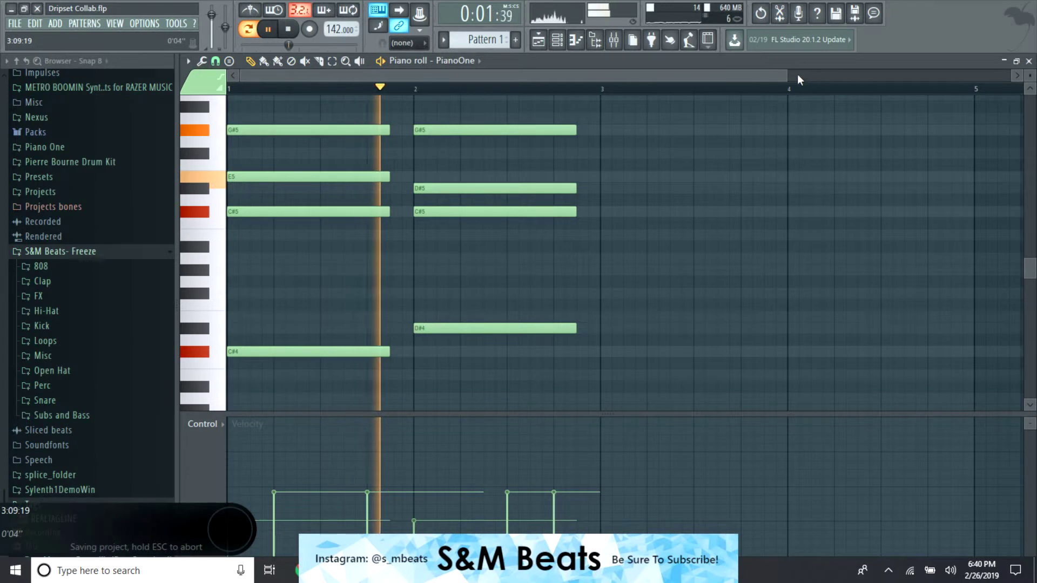
Raise the bar 1 bass note to E4 and play the pattern
left_click_drag(787, 76, 833, 90)
key("space")
left_click_drag(269, 350, 214, 309)
key("space")
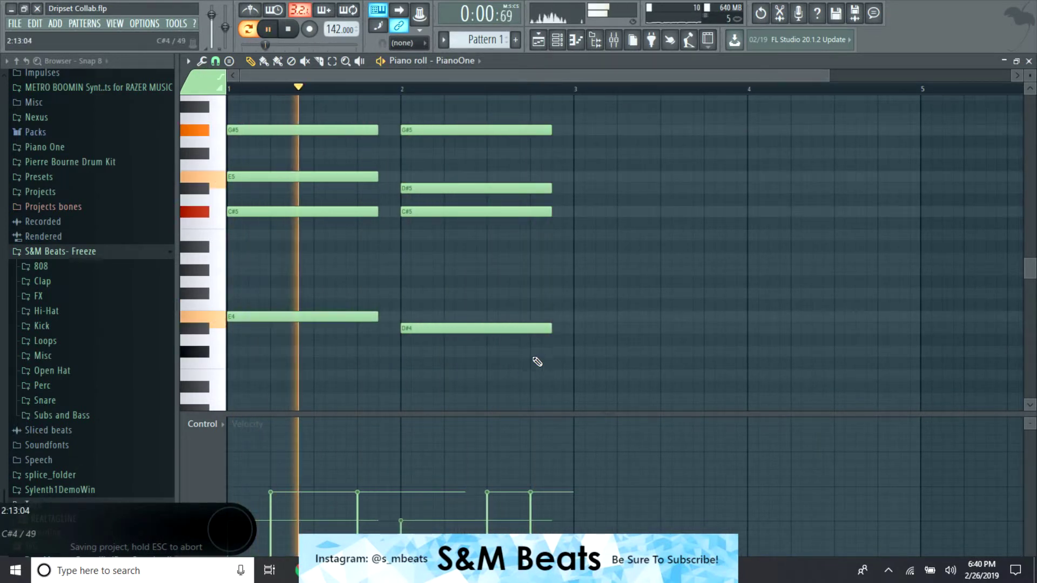
Duplicate the two bars into bars 3 and 4 and lower the bar 3 bass note to C#4
key("ctrl+b")
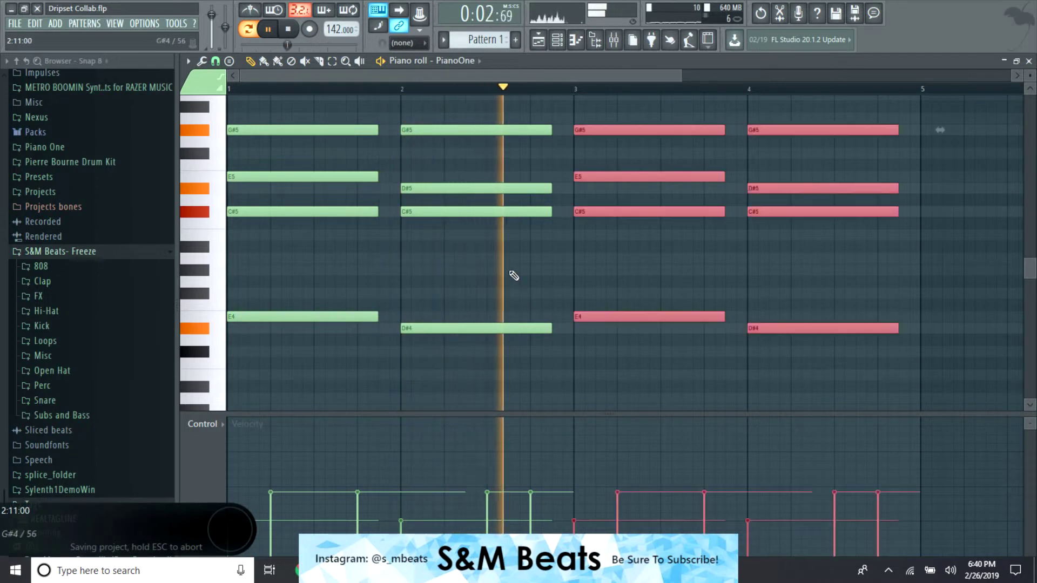
key("space")
left_click_drag(618, 315, 576, 351)
left_click(800, 351)
right_click(794, 343)
key("space")
Replace the A6 and G#6 melody notes in bar 3 with 14-step notes, E7 at step 5 and D#7 at step 13
scroll(664, 216, "up", 5)
scroll(658, 234, "up", 3)
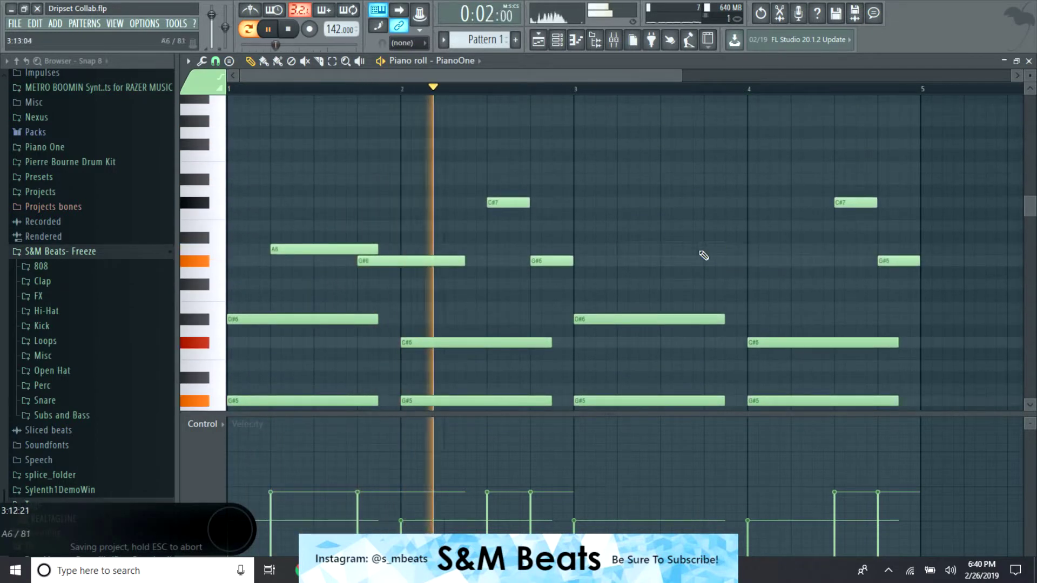
left_click(621, 167)
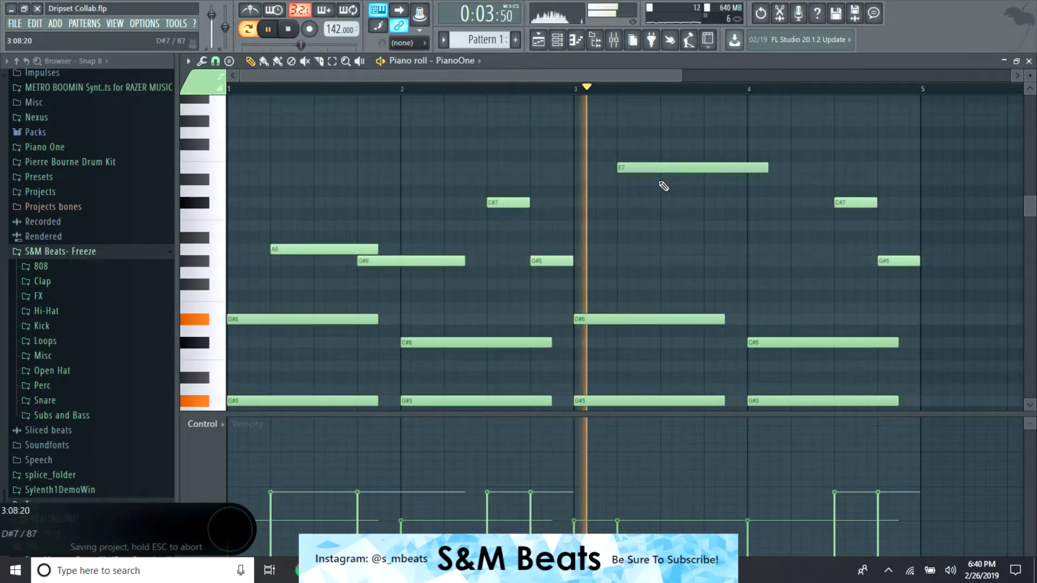
left_click(706, 179)
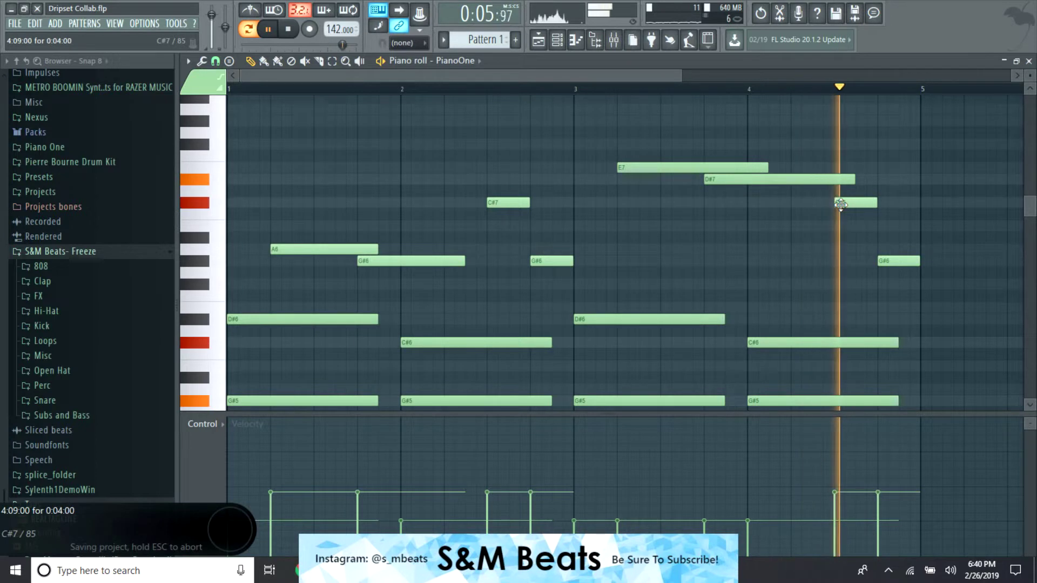
Add a C#7 note at step 5 of bar 4 and replace the C#7 at step 9 with an A6
key("space")
left_click(792, 165)
left_click_drag(796, 172, 816, 204)
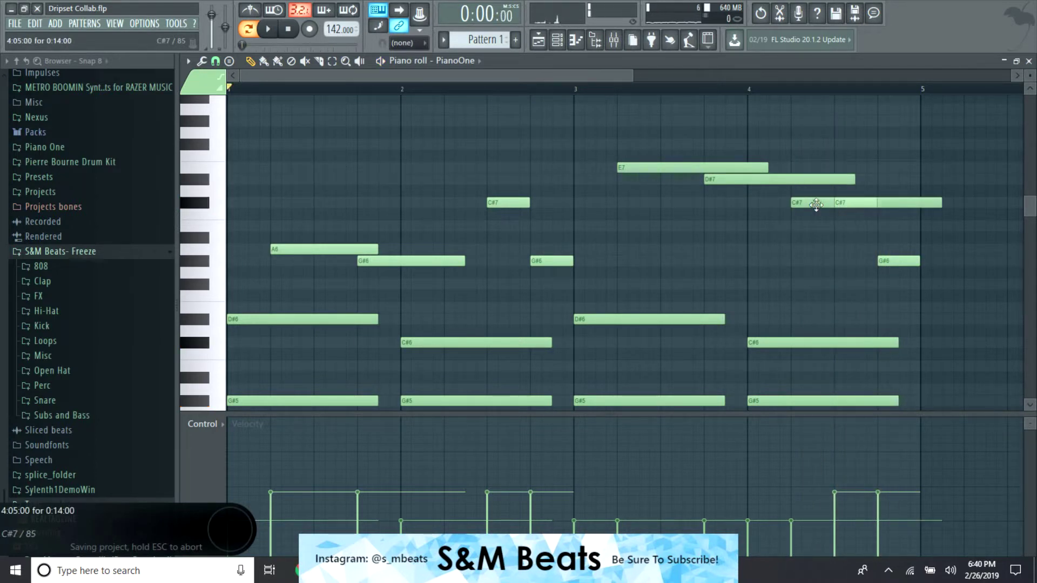
left_click(833, 252)
double_click(882, 261)
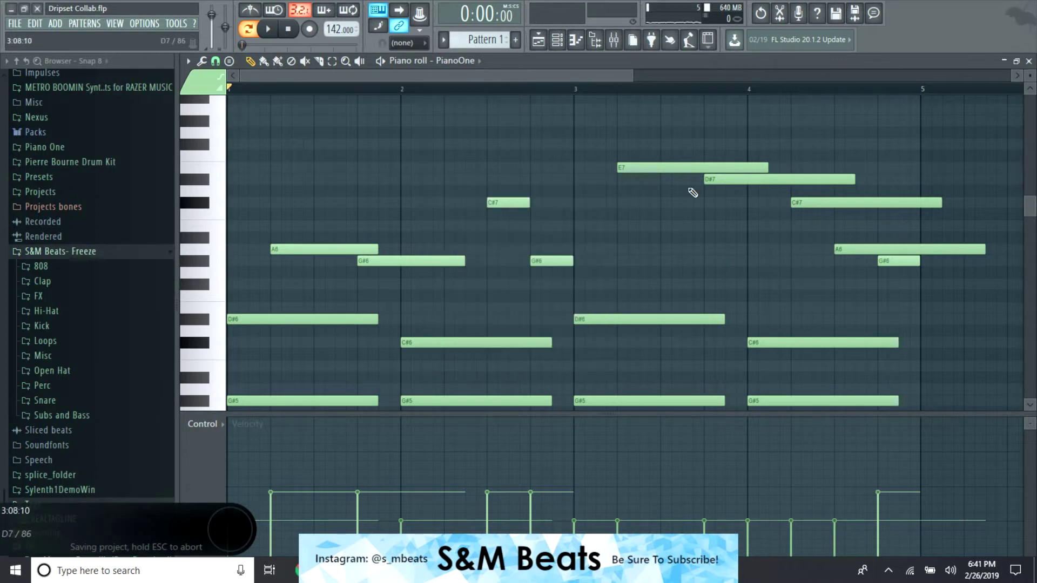
Shorten the bar 4 C#7 note to 8 steps and the bar 4 A6 note to 4 steps while the pattern plays
left_click(600, 195)
key("space")
left_click_drag(940, 213, 891, 215)
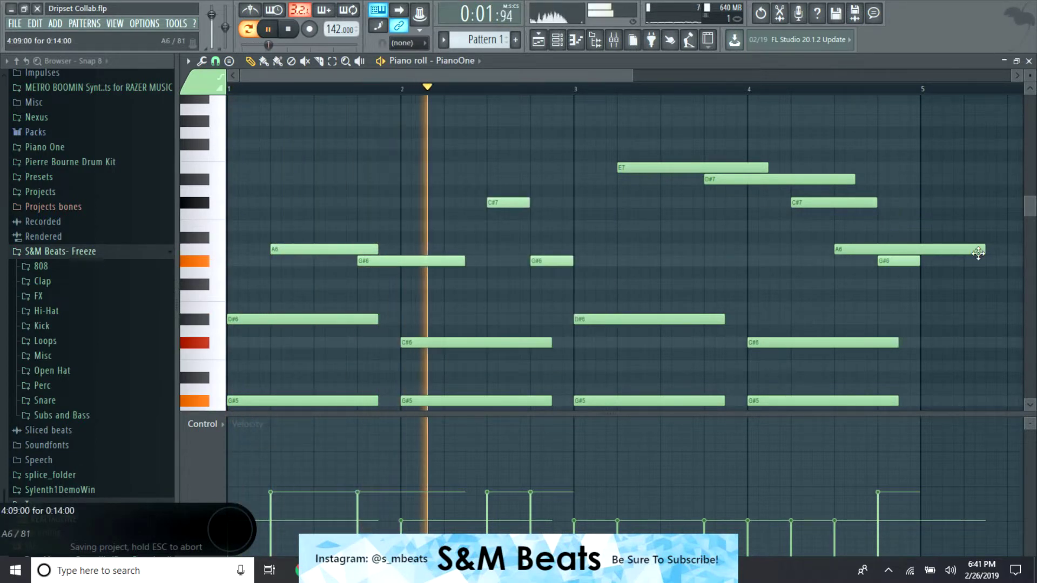
left_click_drag(984, 249, 877, 249)
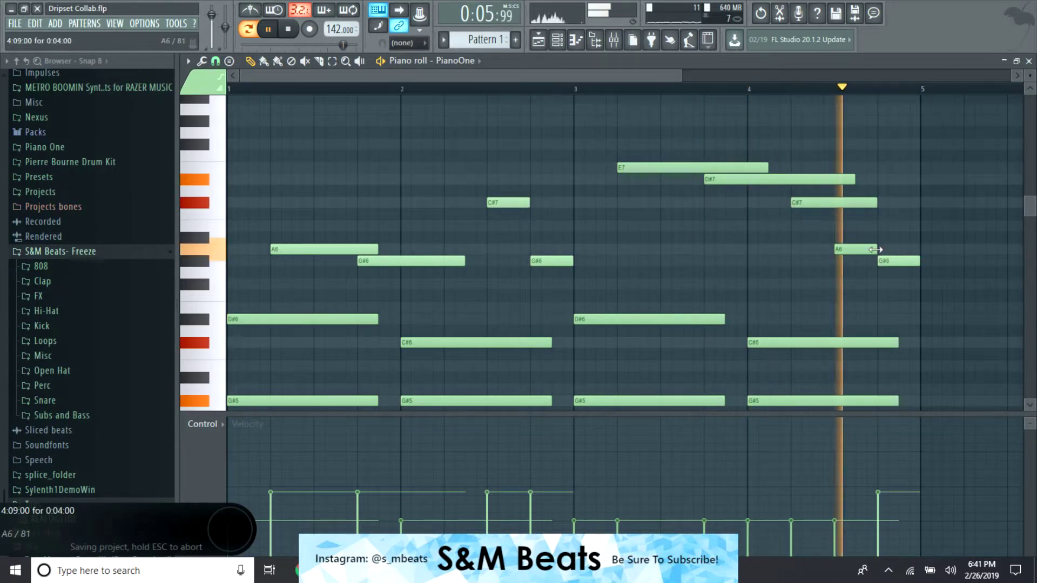
Add Fruity parametric EQ 2 to slot 1 of mixer track Insert 1
key("F9")
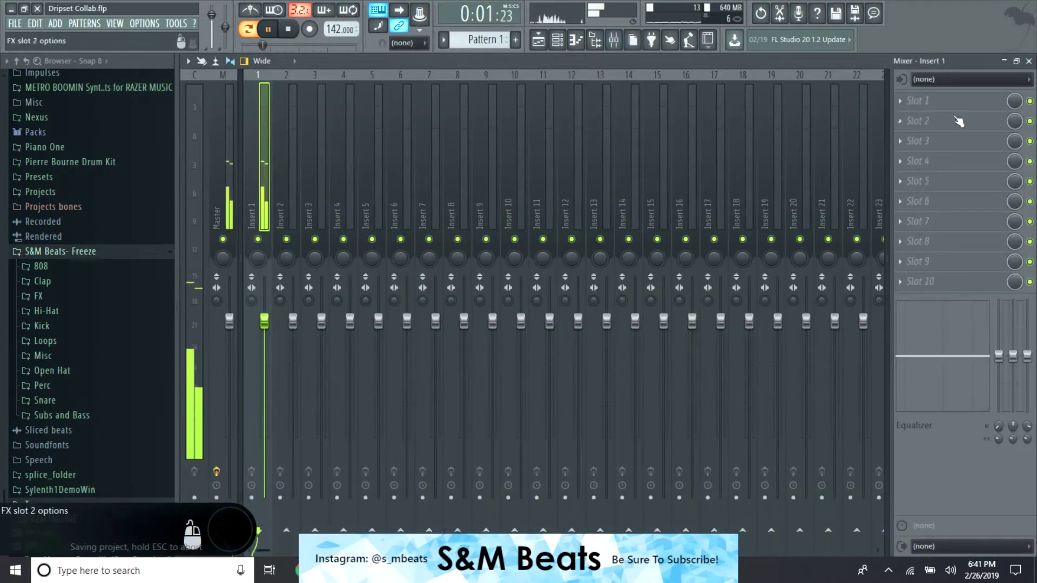
left_click(919, 101)
left_click(747, 416)
Load the Melody preset in the equalizer and set its band 1 high pass to 319 Hz
left_click(594, 188)
left_click(622, 229)
left_click_drag(380, 294, 375, 294)
key("space")
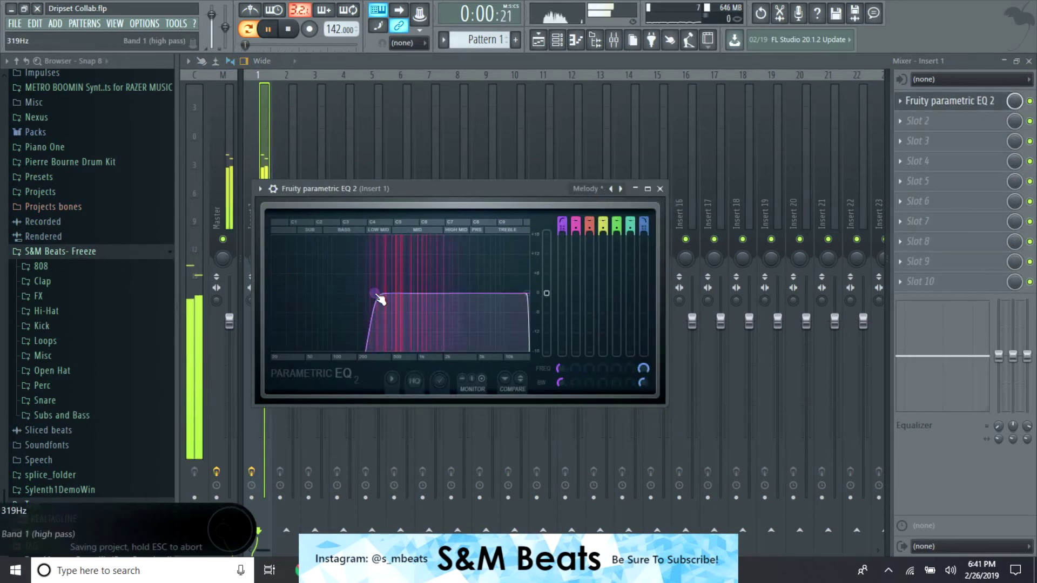
left_click(660, 189)
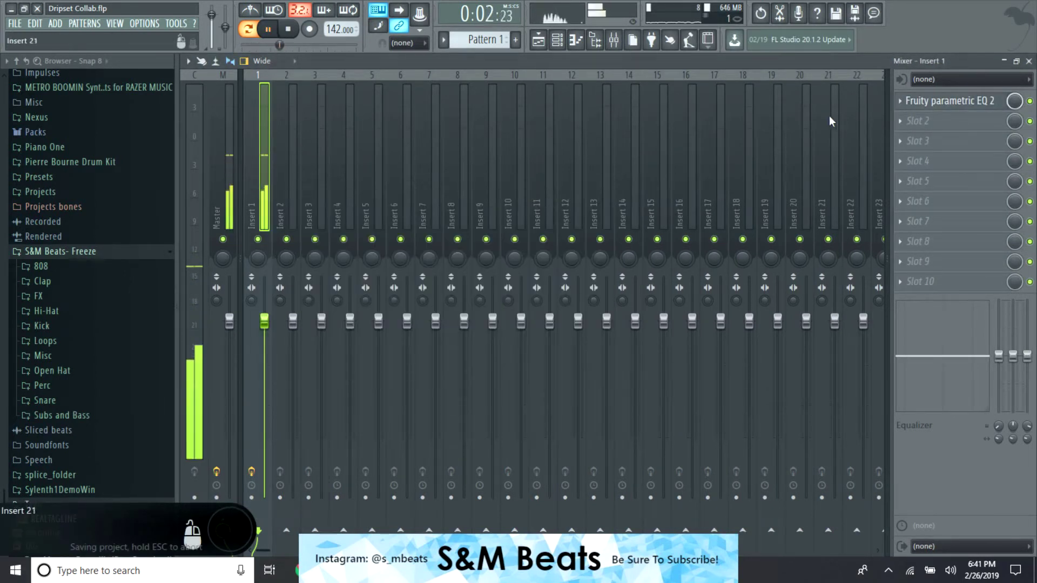
Add Edison to slot 2 of Insert 1 and arm it to record on play
left_click(940, 125)
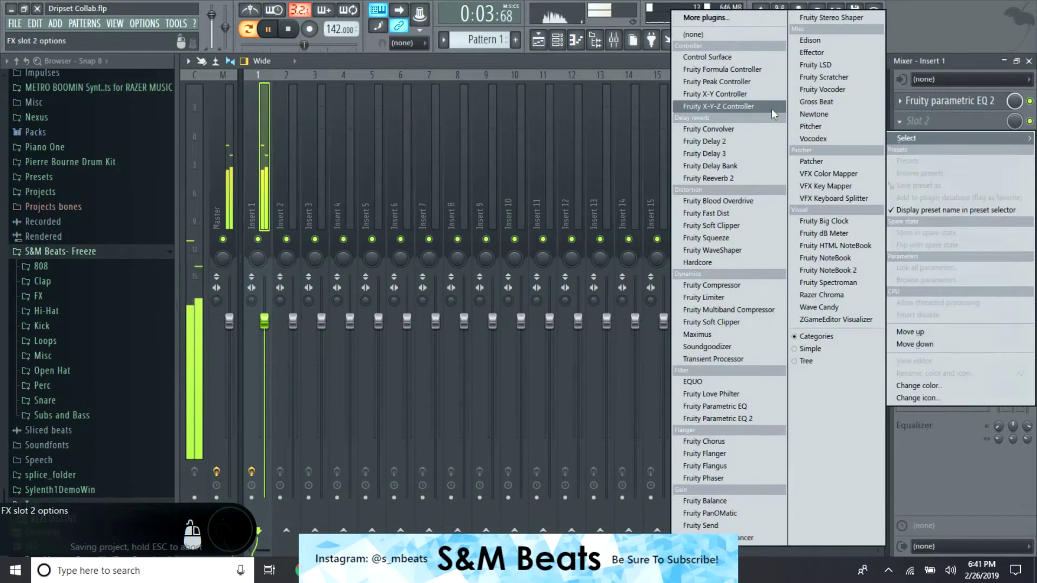
left_click(813, 43)
left_click(288, 29)
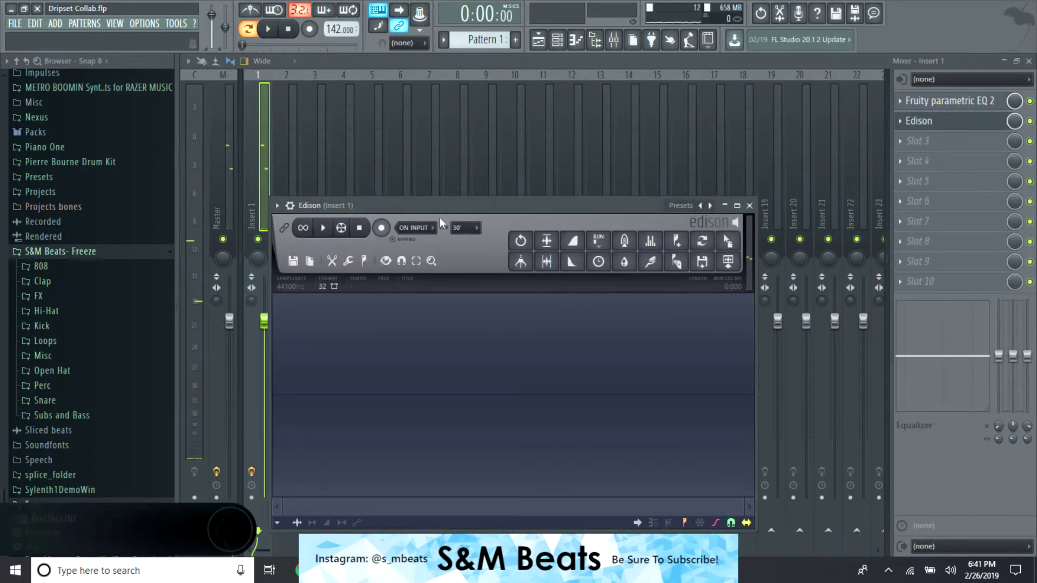
left_click(426, 227)
left_click(420, 279)
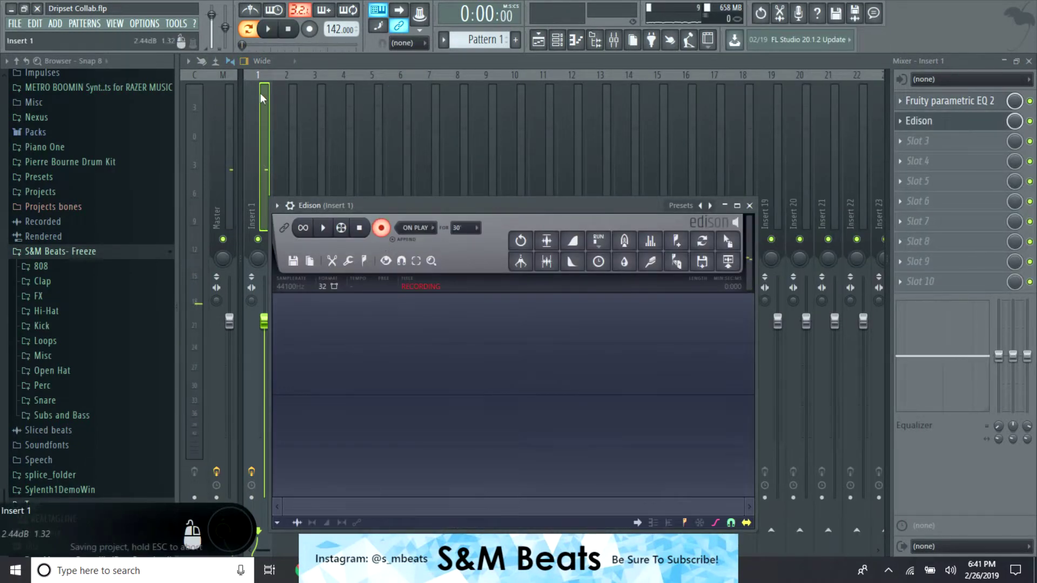
Record the playing pattern into Edison, clear the recording, and return to the piano roll
left_click(270, 38)
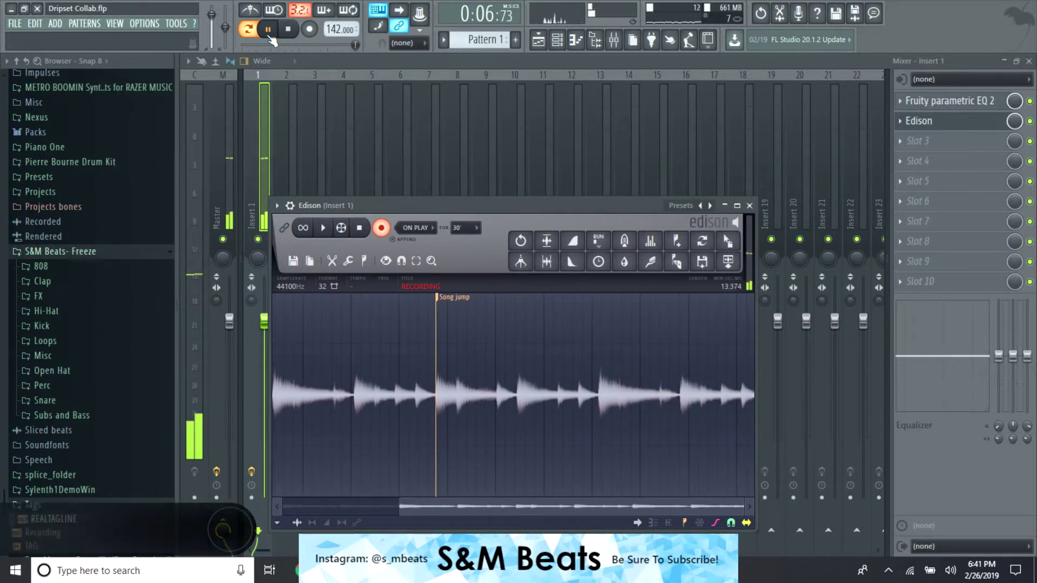
key("ctrl+a")
key("Delete")
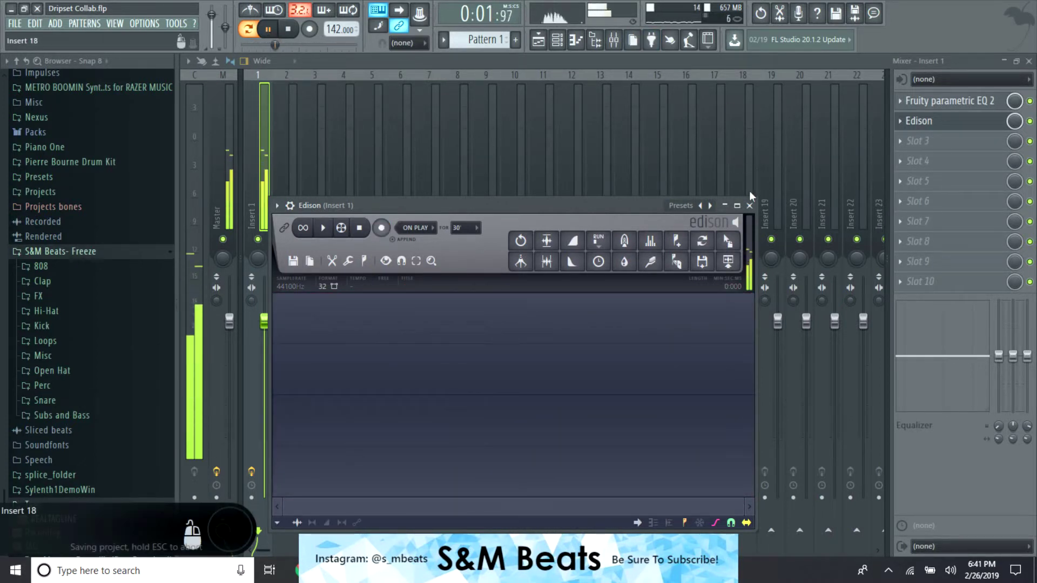
left_click(749, 205)
key("space")
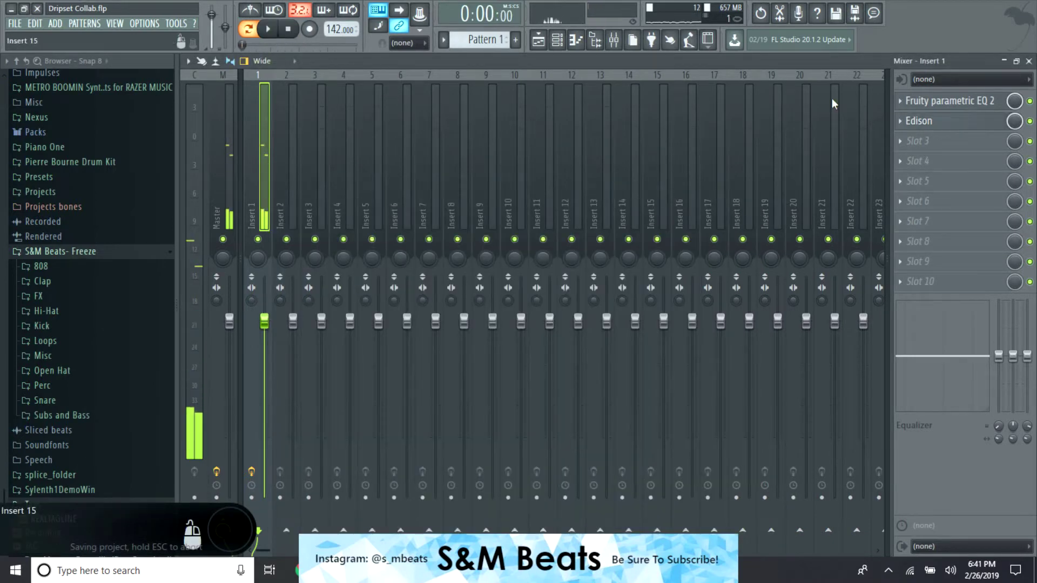
left_click(1029, 61)
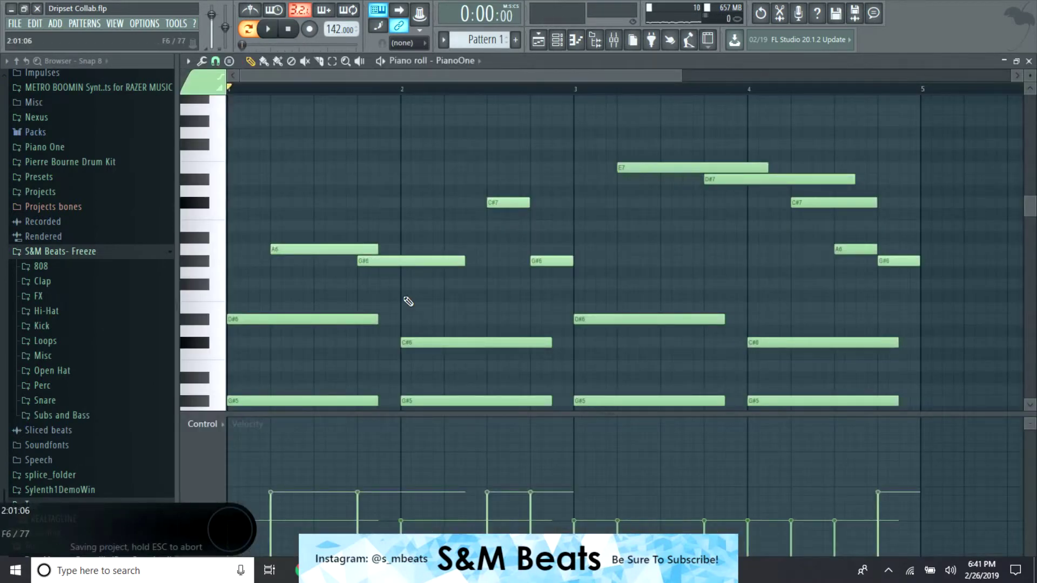
Strum the chords slightly using the strumizer's start time strength with Preserve end enabled, and accept the result
key("alt+s")
left_click_drag(569, 210, 569, 221)
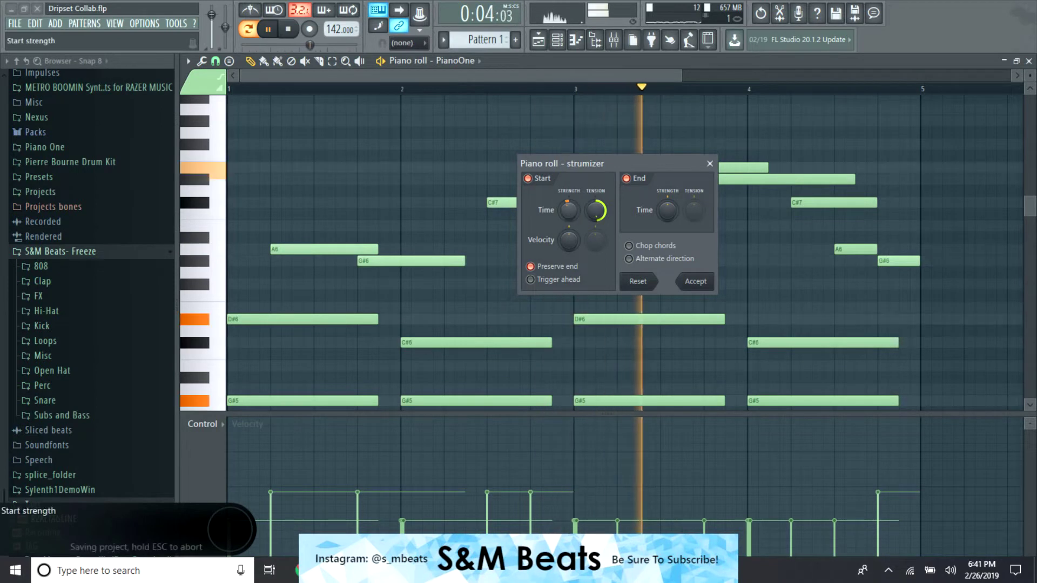
scroll(566, 214, "up", 1)
key("space")
key("space")
mouse_move(568, 211)
left_mouse_down()
mouse_move(568, 202)
mouse_move(567, 215)
left_mouse_up()
key("space")
key("space")
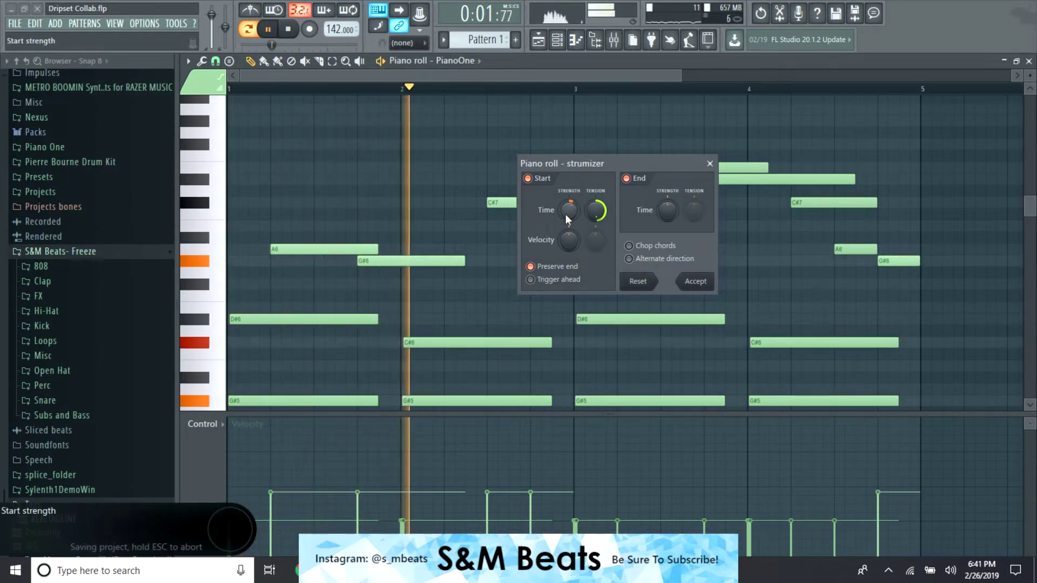
left_click(702, 282)
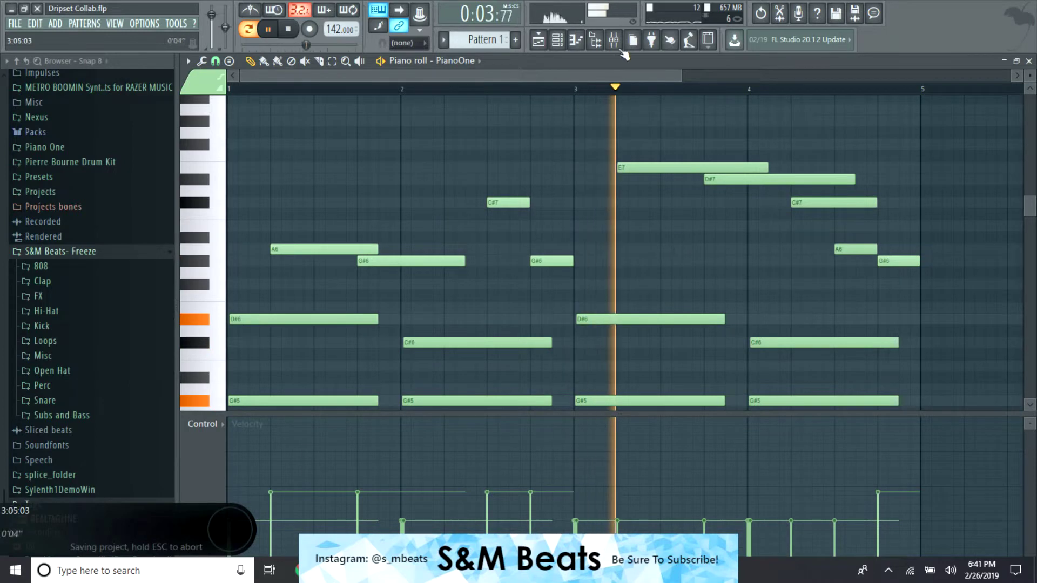
Inspect the equalizer on Insert 1, then record the strummed pattern into Edison with pattern playback
left_click(614, 40)
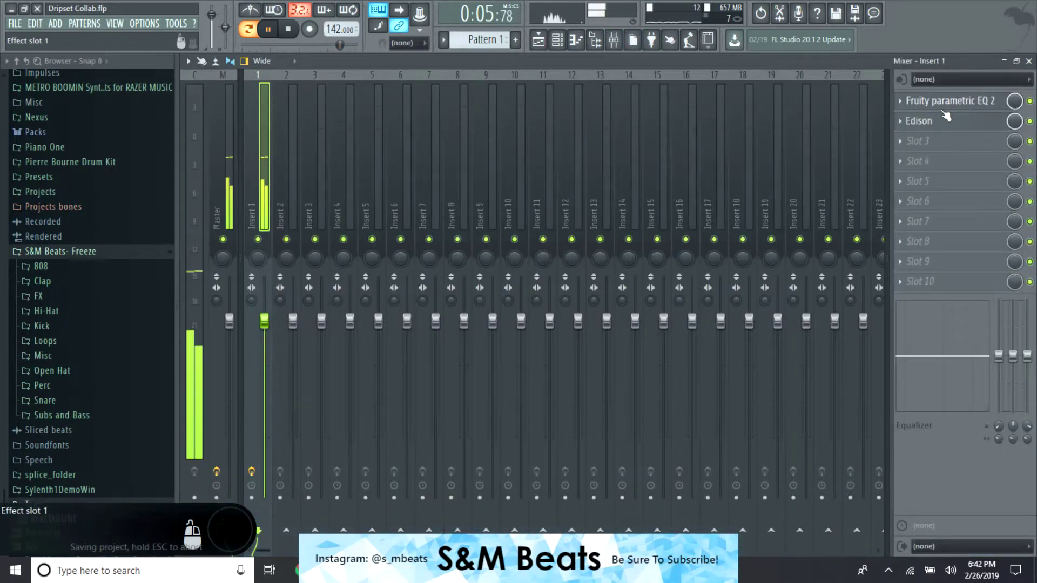
left_click(943, 104)
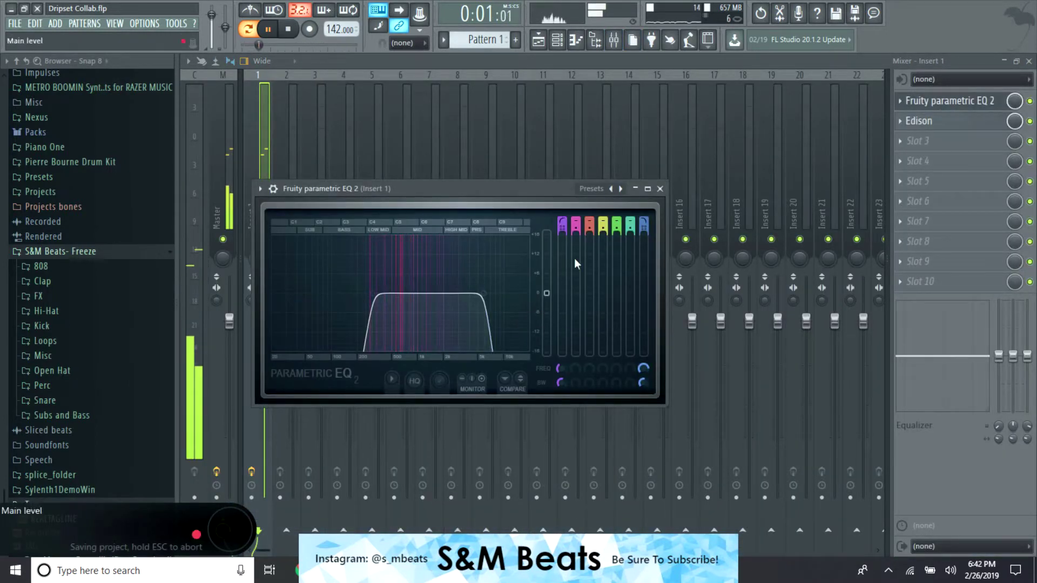
left_click(660, 189)
key("space")
left_click(937, 121)
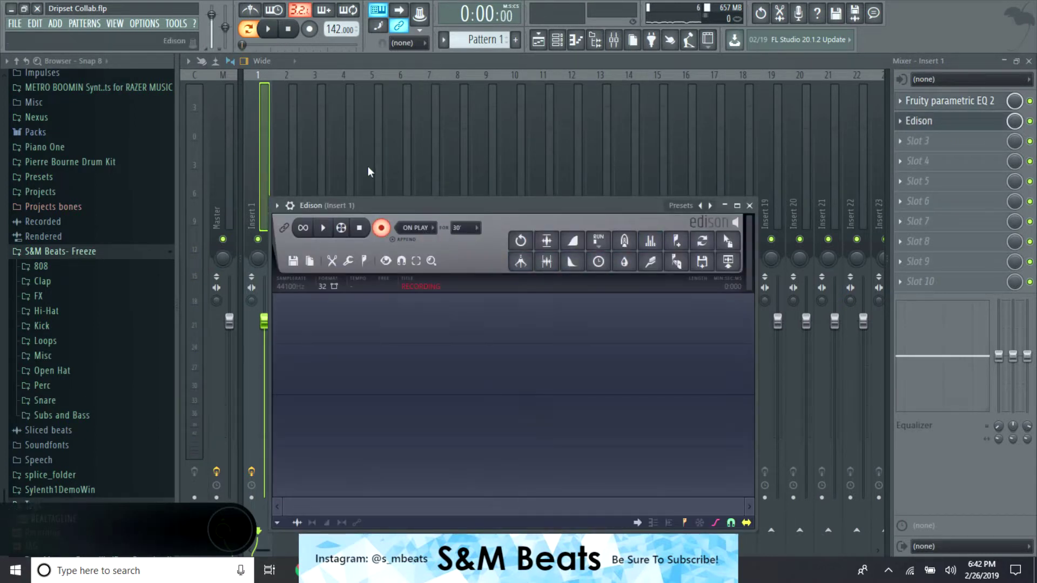
left_click(267, 34)
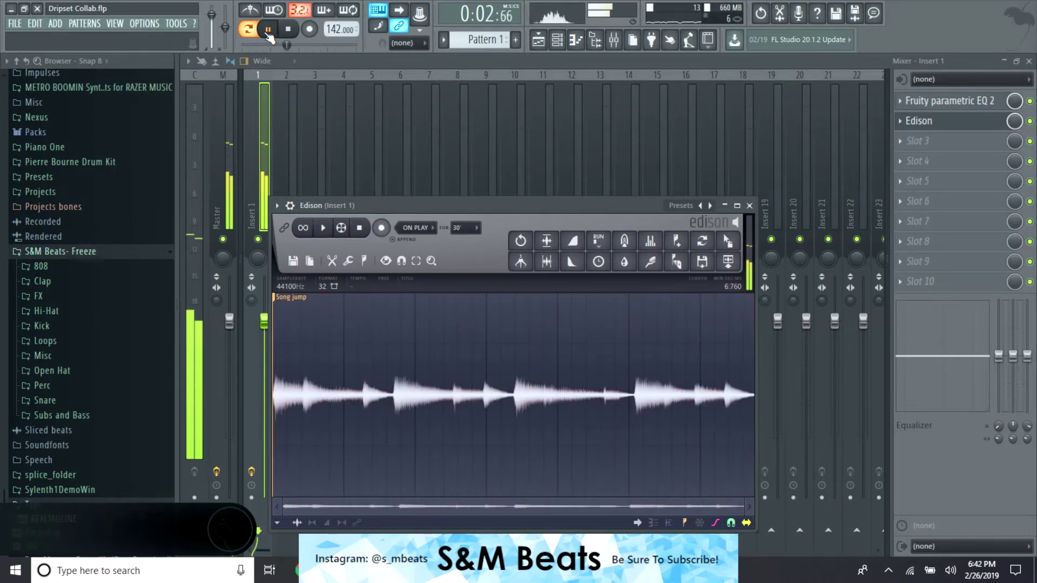
key("ctrl+s")
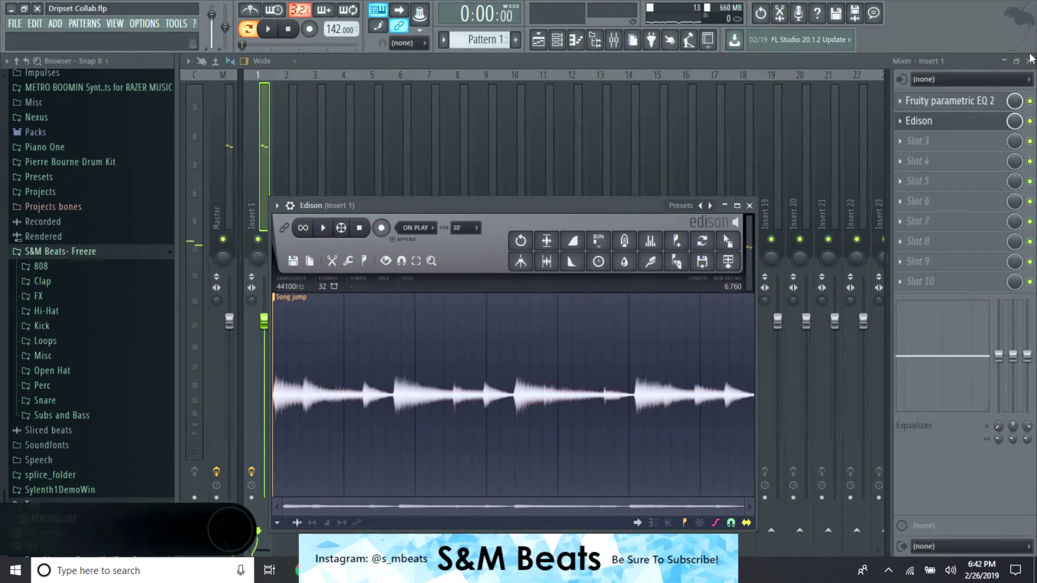
Replace the Clap channel with Fruity slicer, mute PianoOne, and load the Edison recording into the slicer
key("F7")
left_click(1027, 70)
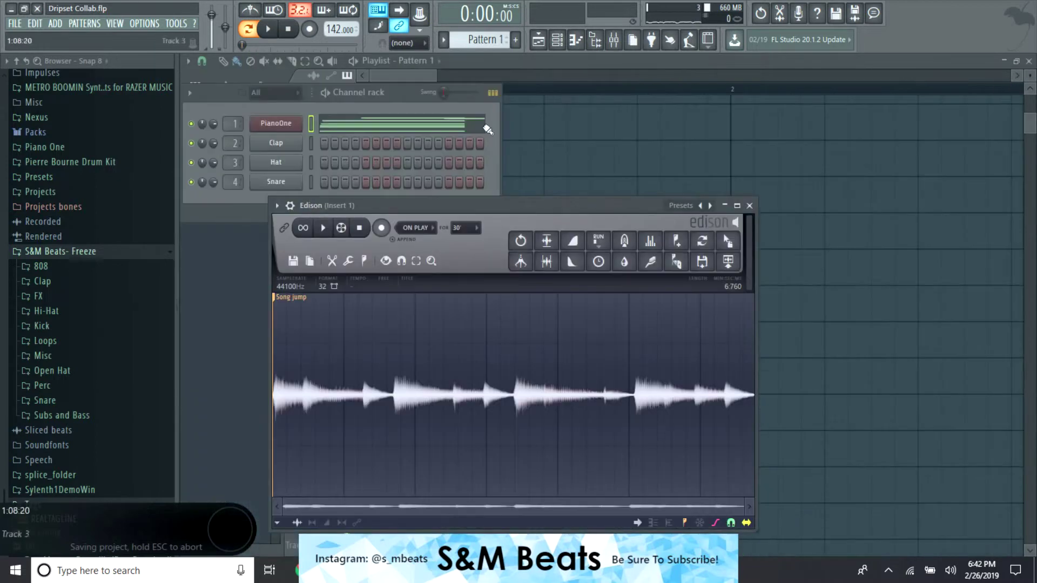
right_click(299, 145)
mouse_move(335, 243)
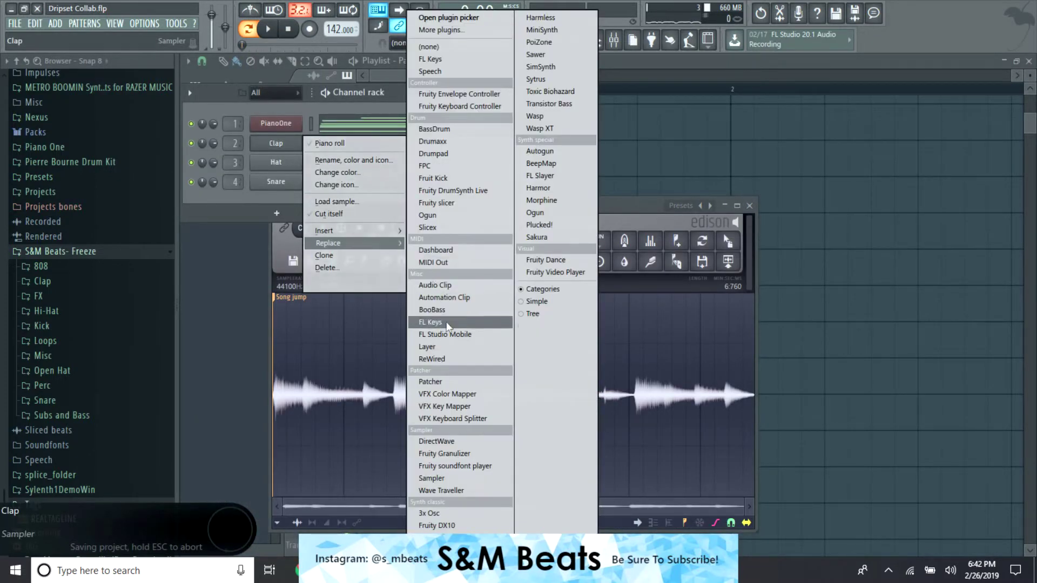
left_click(451, 202)
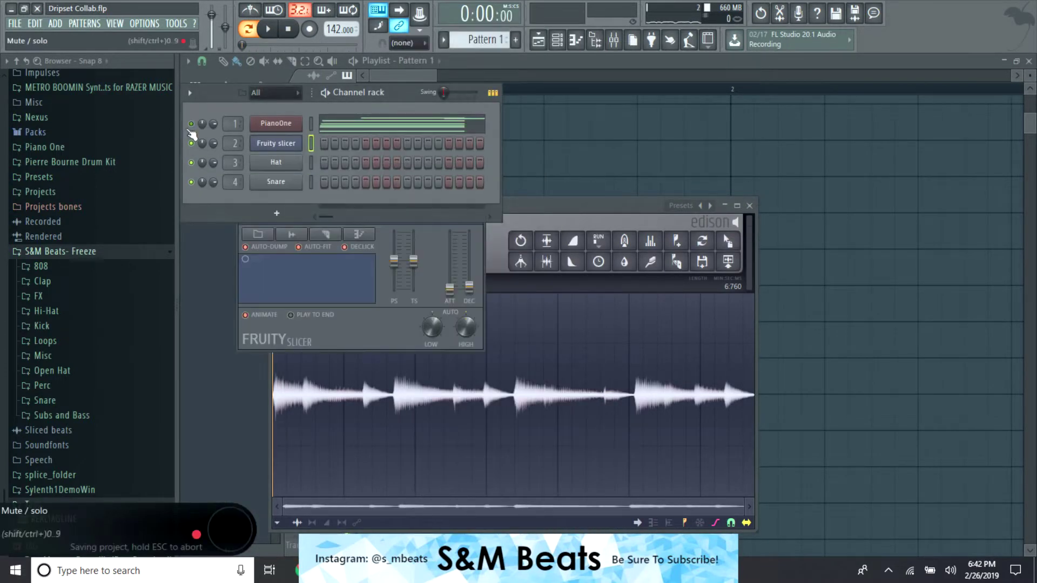
left_click_drag(713, 248, 302, 276)
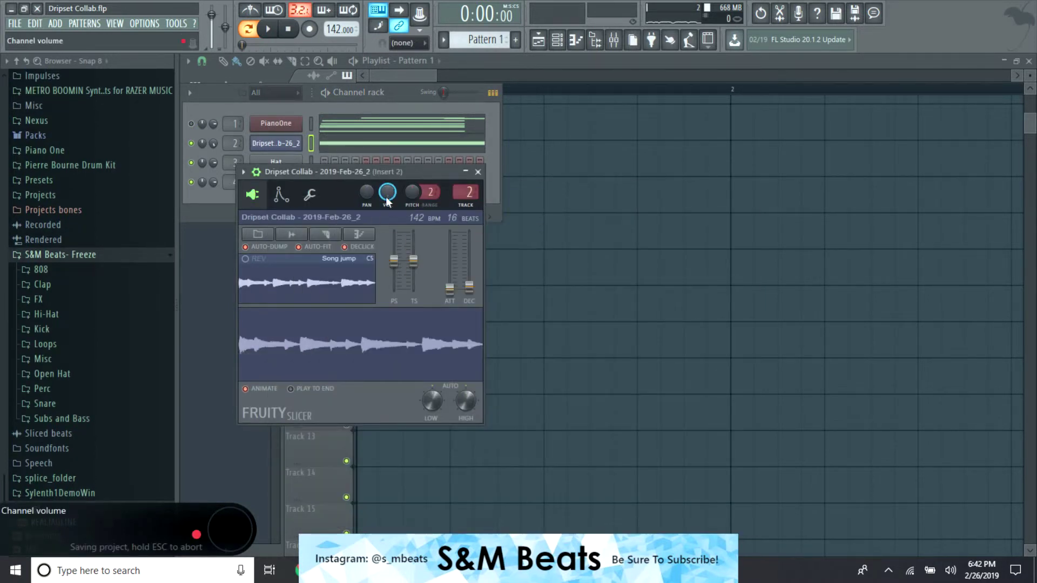
Slice the recording by beat in Fruity Slicer, lowering the pitch shift slightly and raising the attack a little
left_click(327, 234)
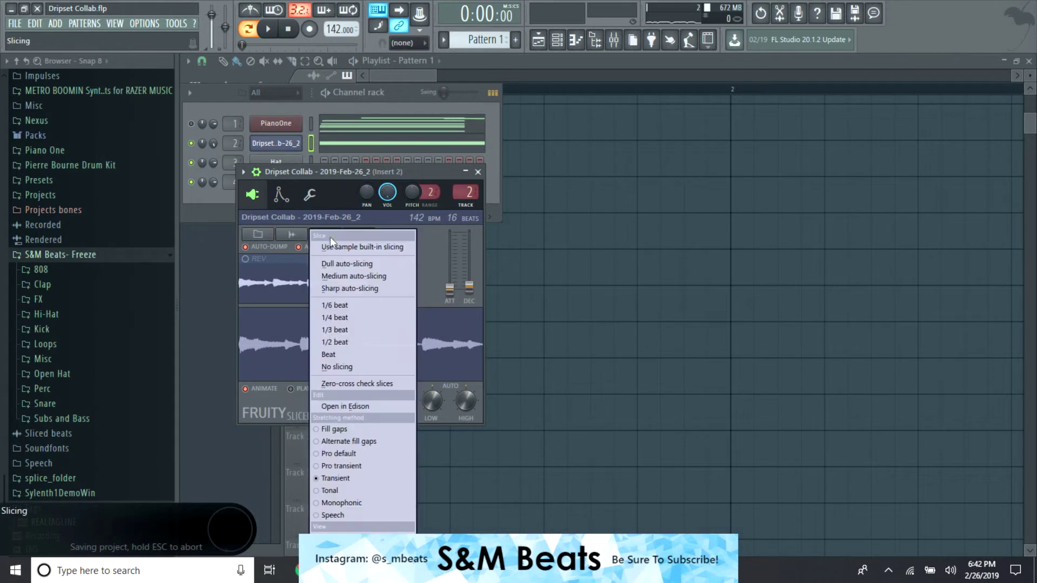
left_click(346, 359)
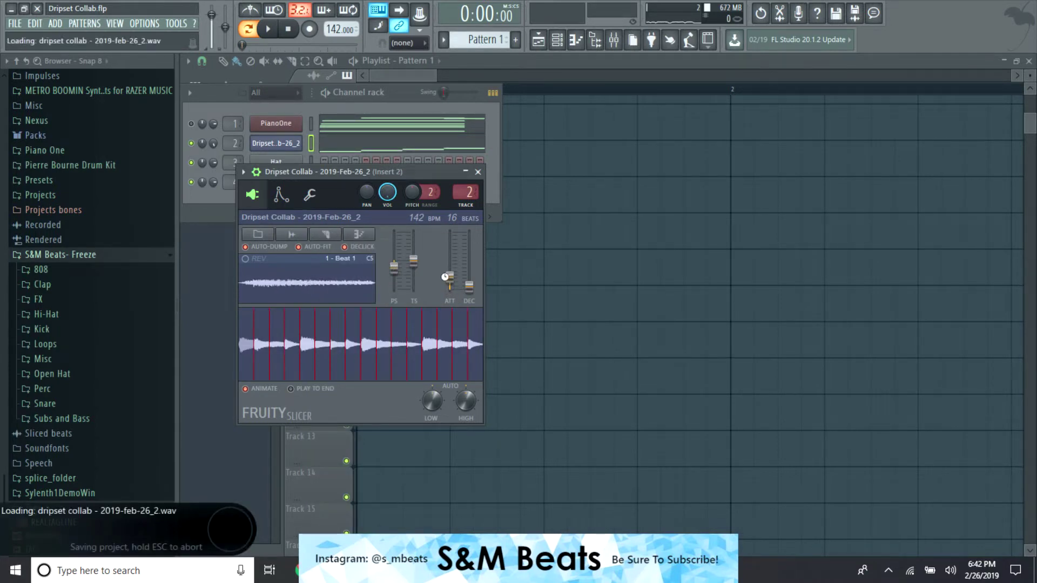
left_click(479, 172)
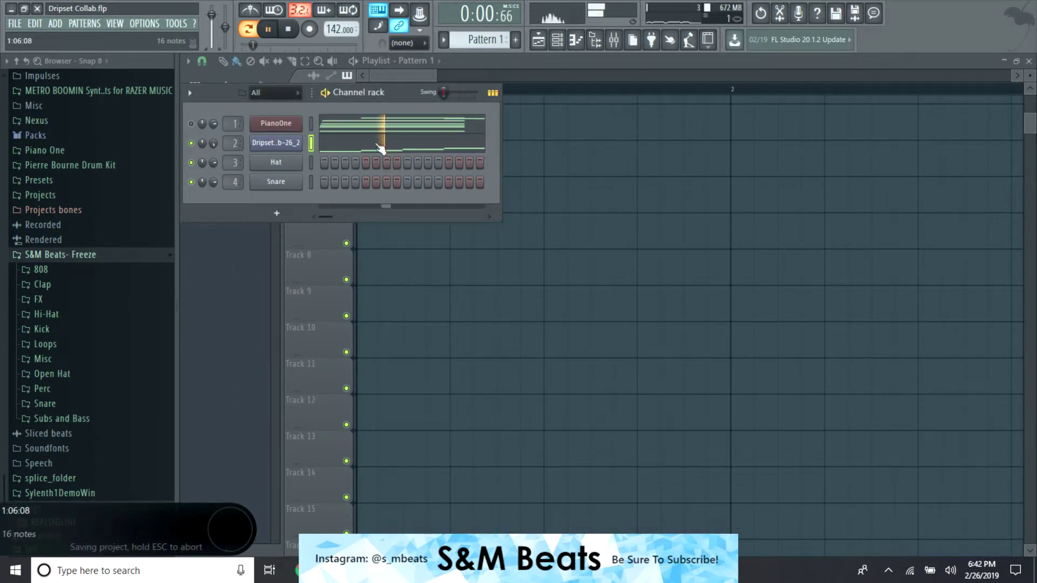
Select the Hat channel and reopen the Edison recording on Insert 1 from the mixer
right_click(292, 169)
left_click(239, 213)
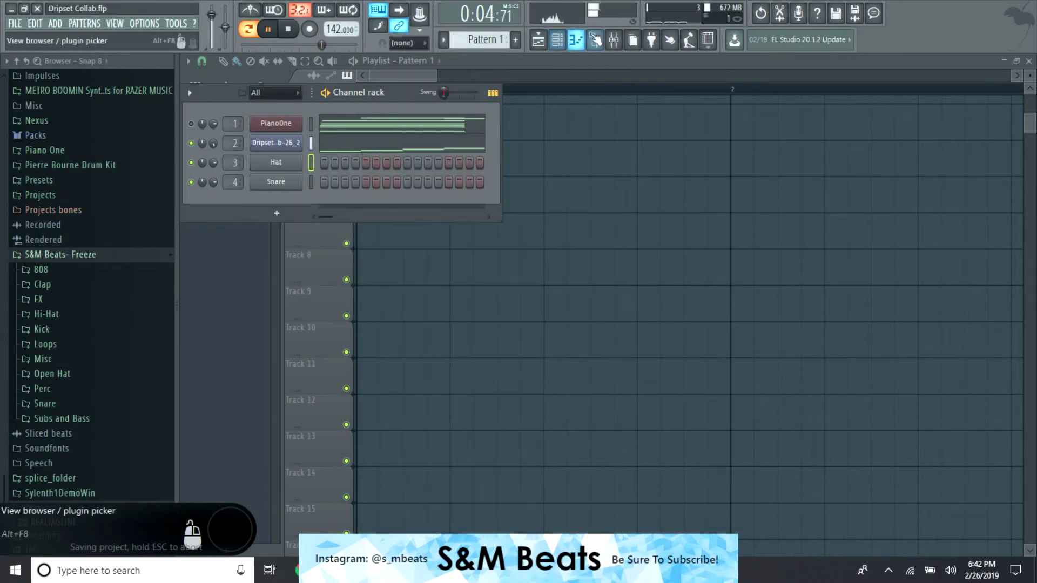
left_click(614, 39)
left_click(258, 196)
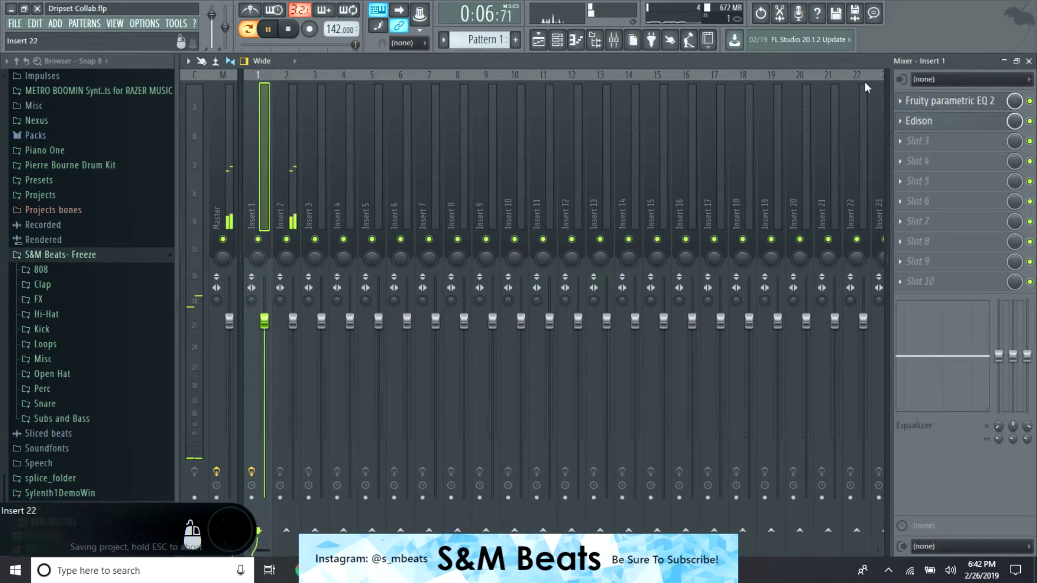
key("ctrl+e")
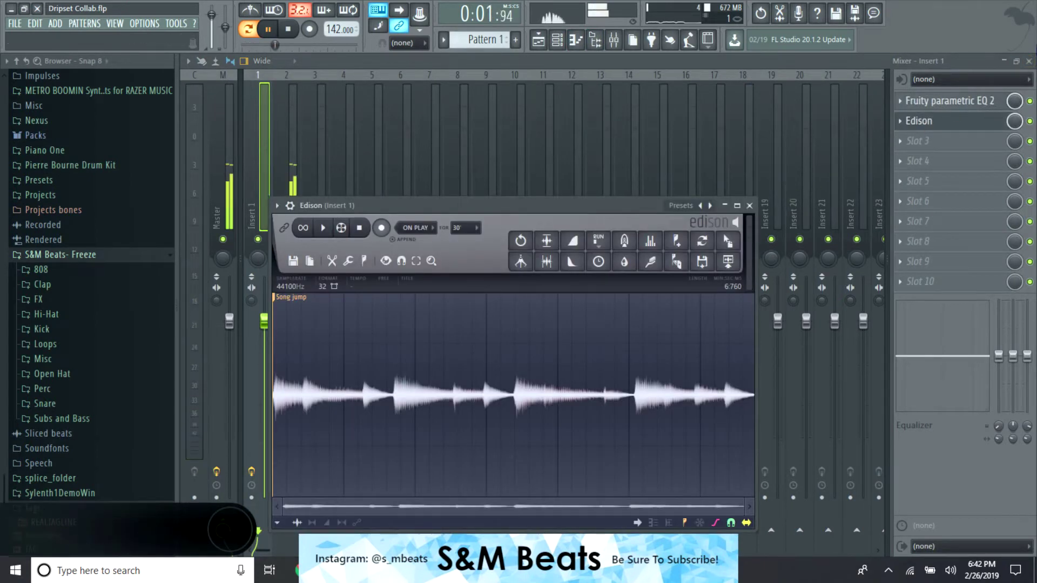
Load the Edison recording into the Hat channel's sampler and close Edison
left_click(1029, 60)
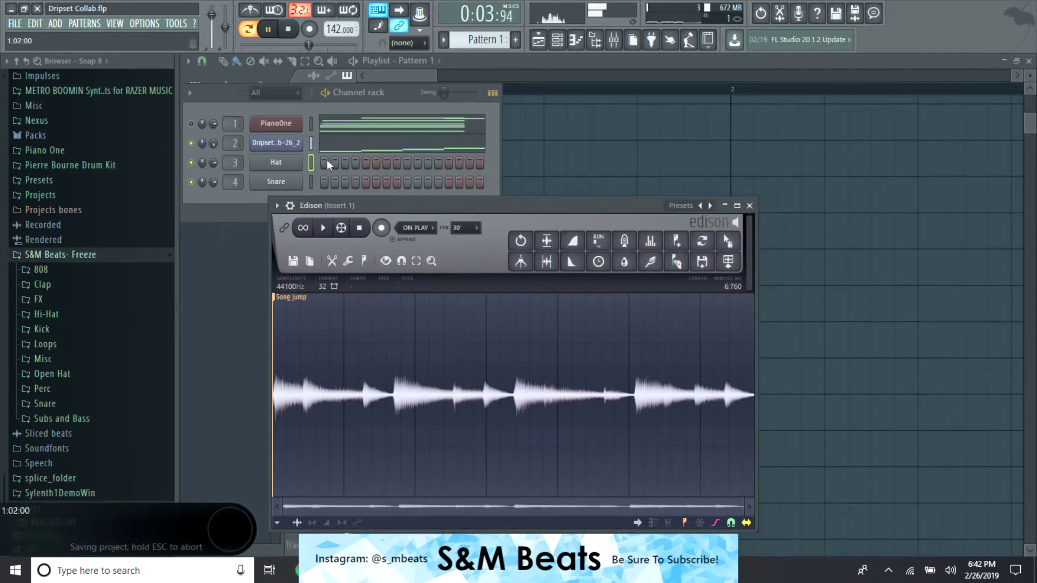
left_click(281, 145)
key("space")
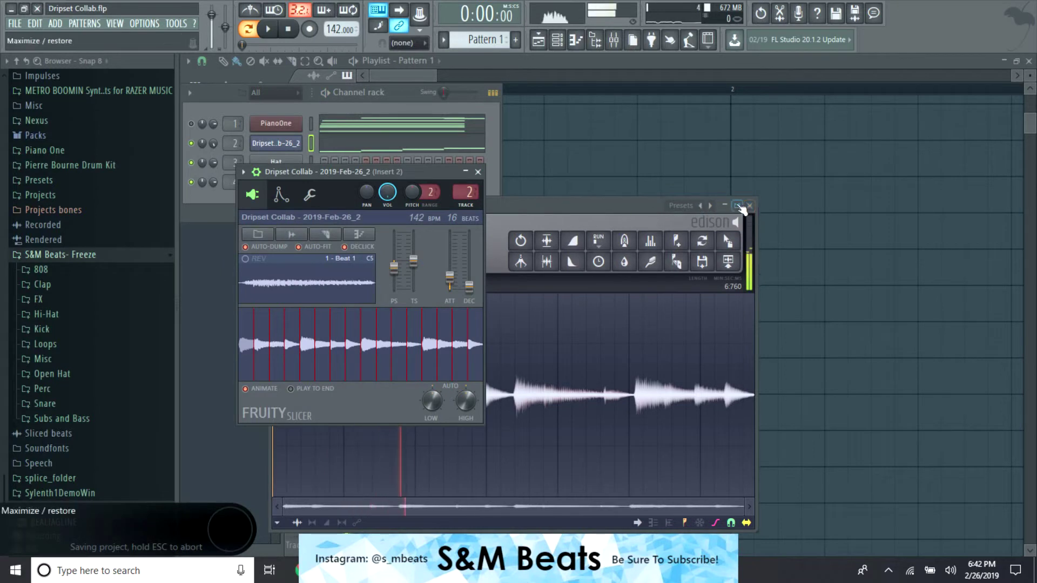
left_click(538, 203)
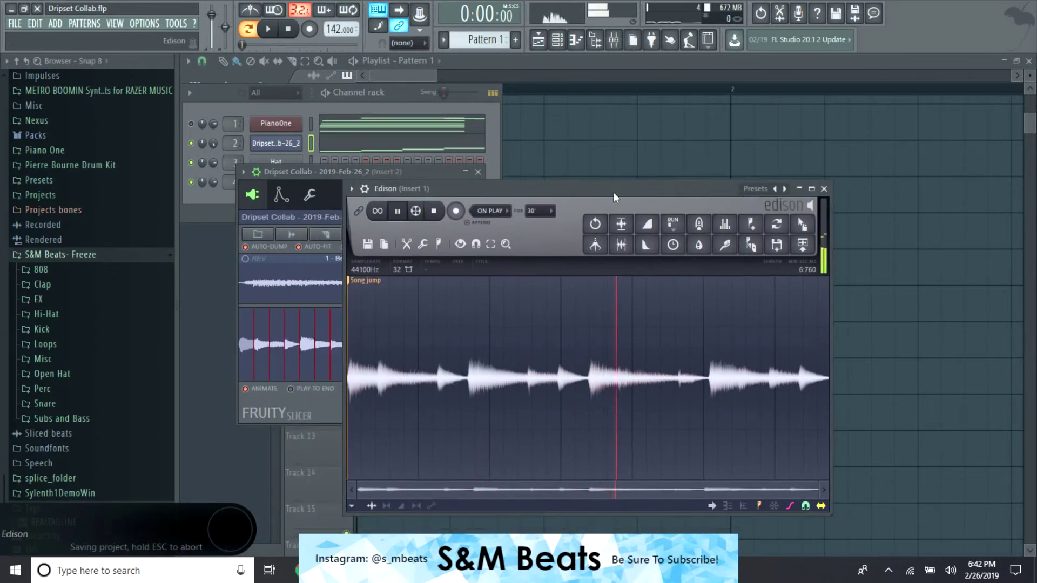
left_click_drag(799, 223, 145, 171)
left_click_drag(267, 158, 269, 162)
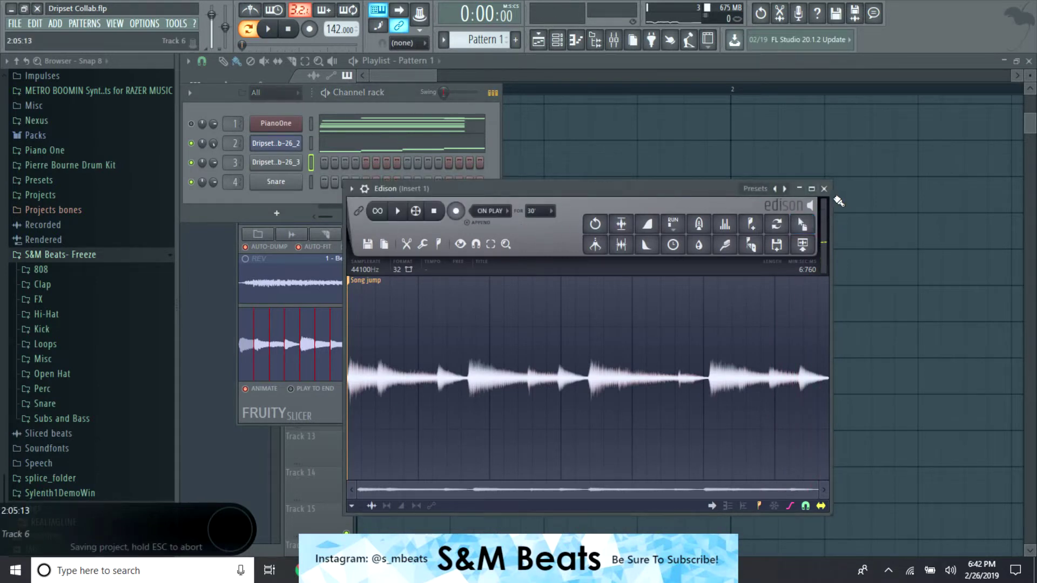
left_click(823, 189)
Reverse the sample in channel 3 and lower that channel's volume
left_click(274, 163)
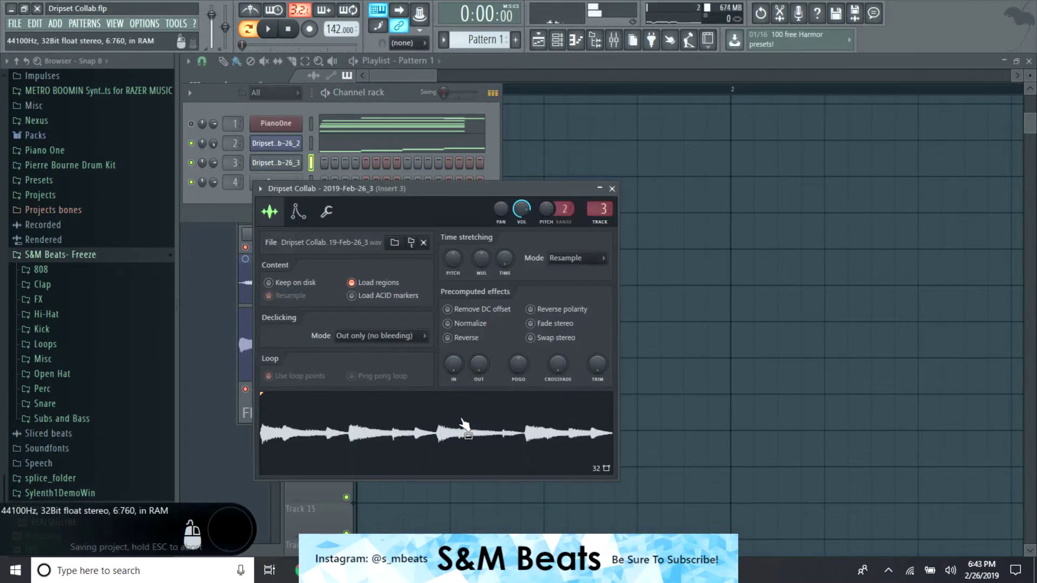
left_click(462, 337)
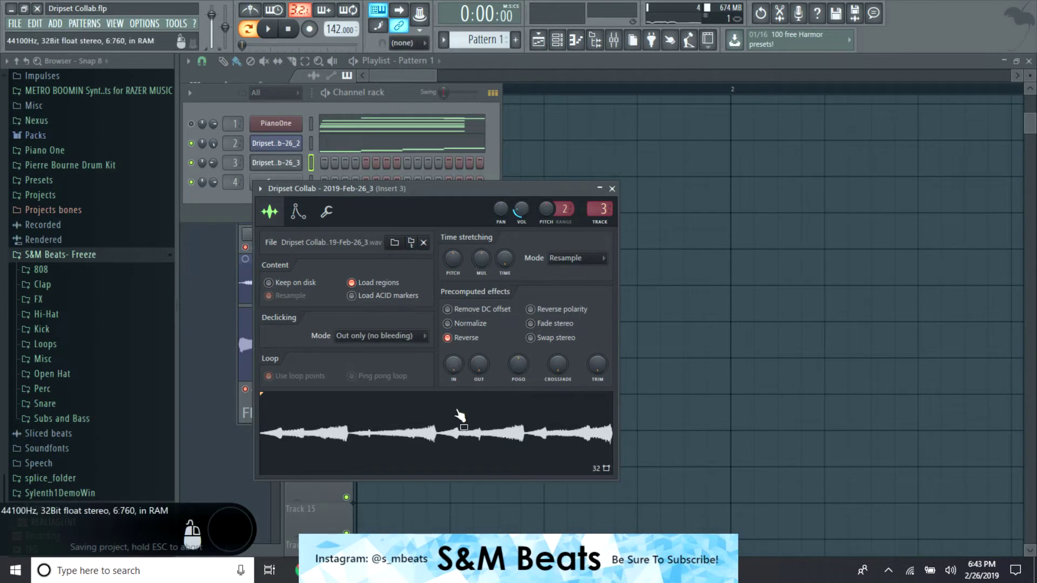
left_click(612, 189)
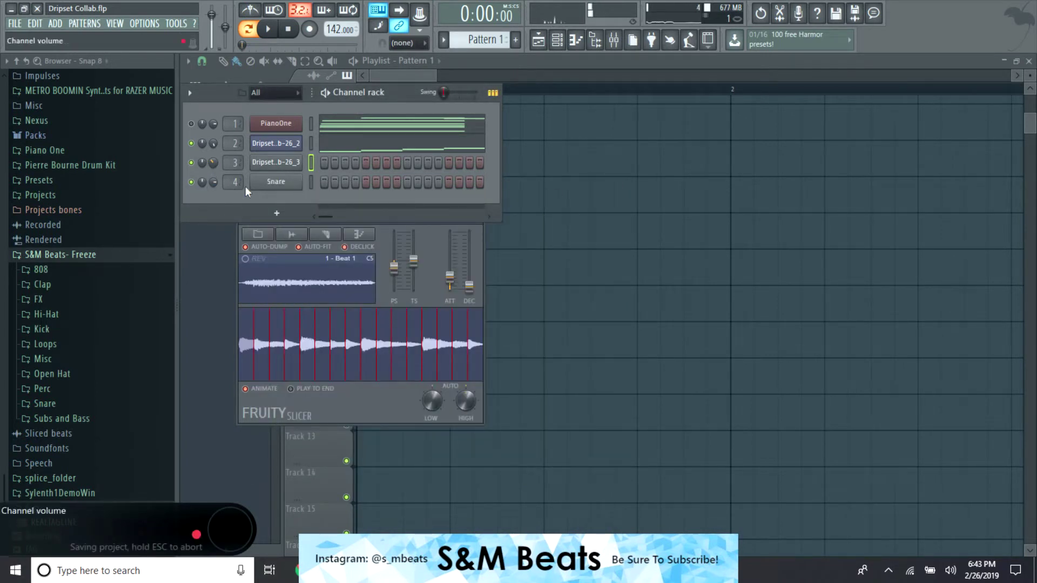
left_click(276, 143)
left_click(478, 172)
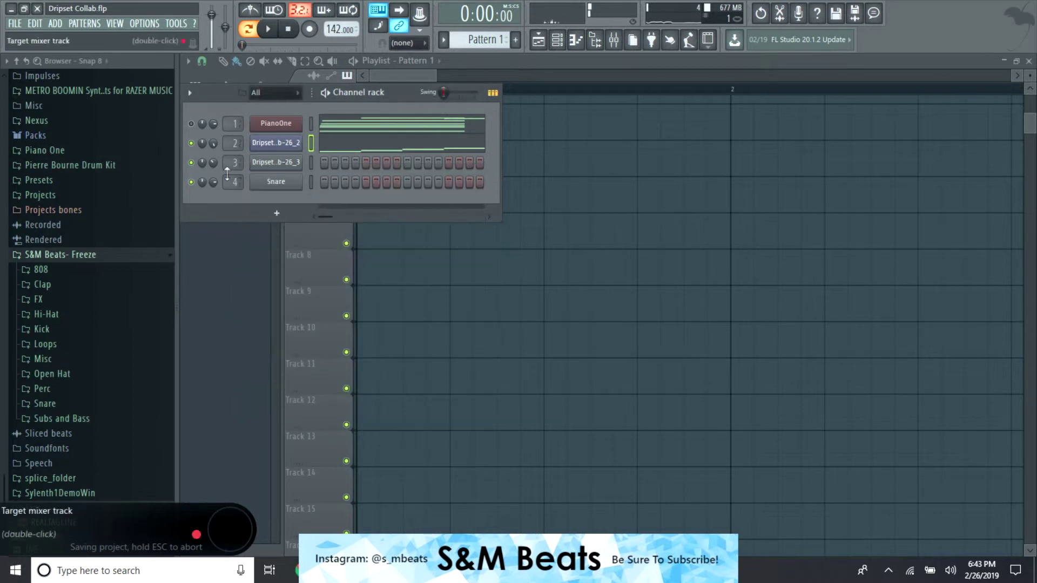
Place a C5 note spanning all four bars for the reversed sample, raise its velocity, and play it back
right_click(275, 162)
left_click(316, 160)
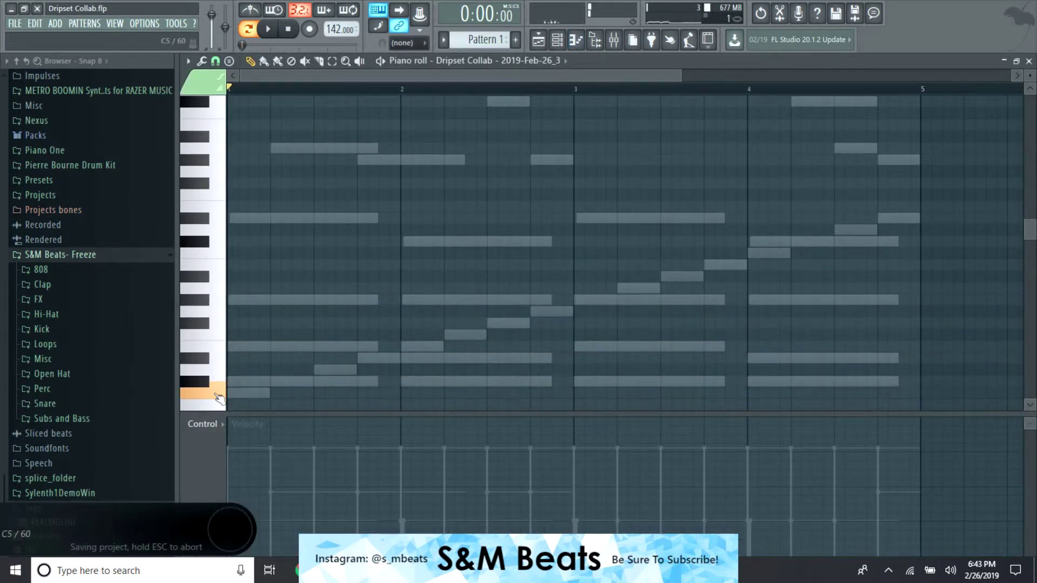
scroll(219, 399, "down", 2)
left_click(238, 334)
left_click_drag(271, 334, 895, 369)
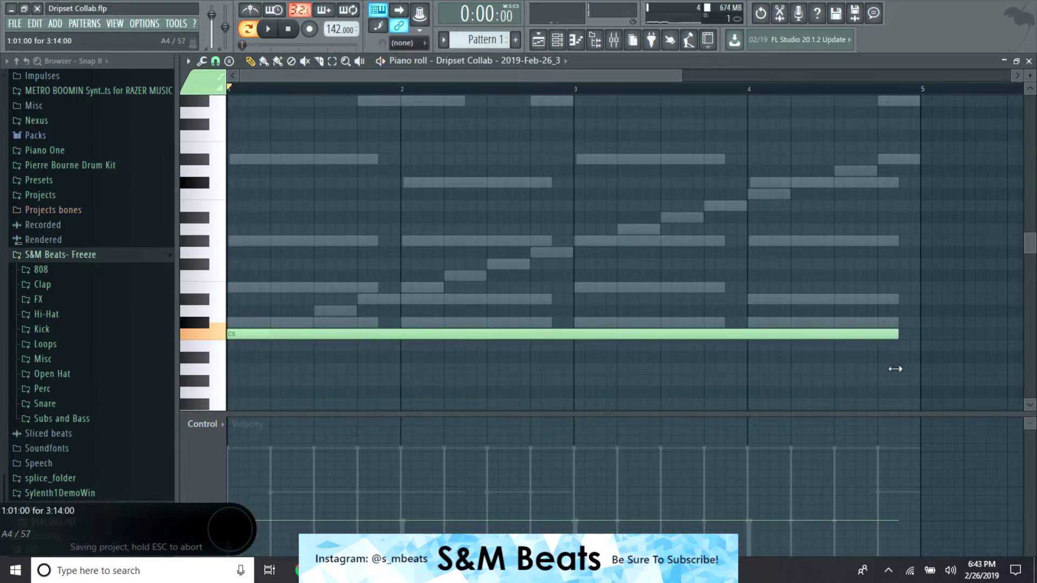
left_click_drag(284, 505, 238, 447)
key("space")
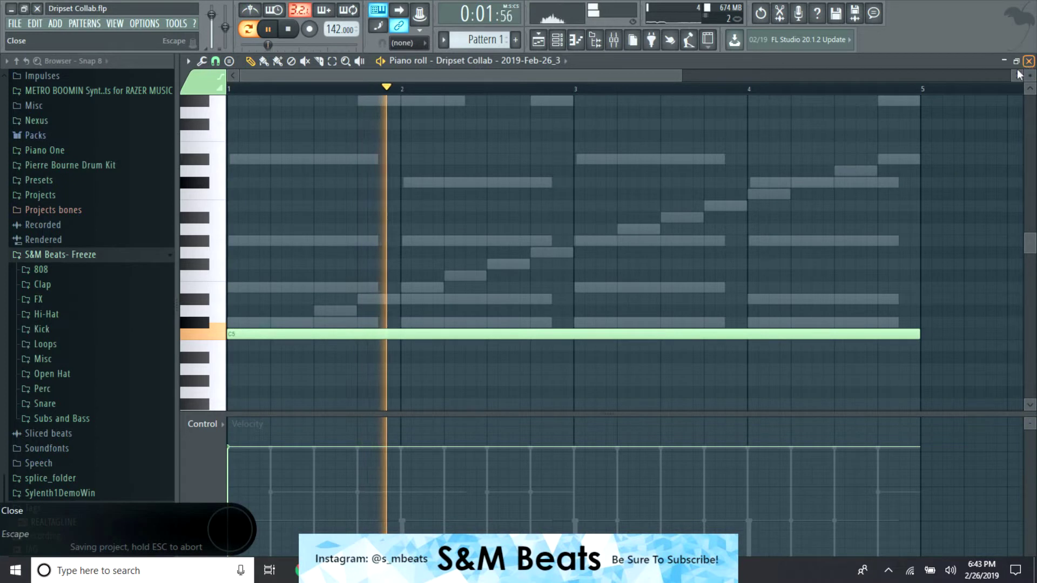
left_click(243, 469)
key("space")
Set the reversed sample's time stretching pitch to -300 cents and play the pattern
key("F7")
left_click(274, 163)
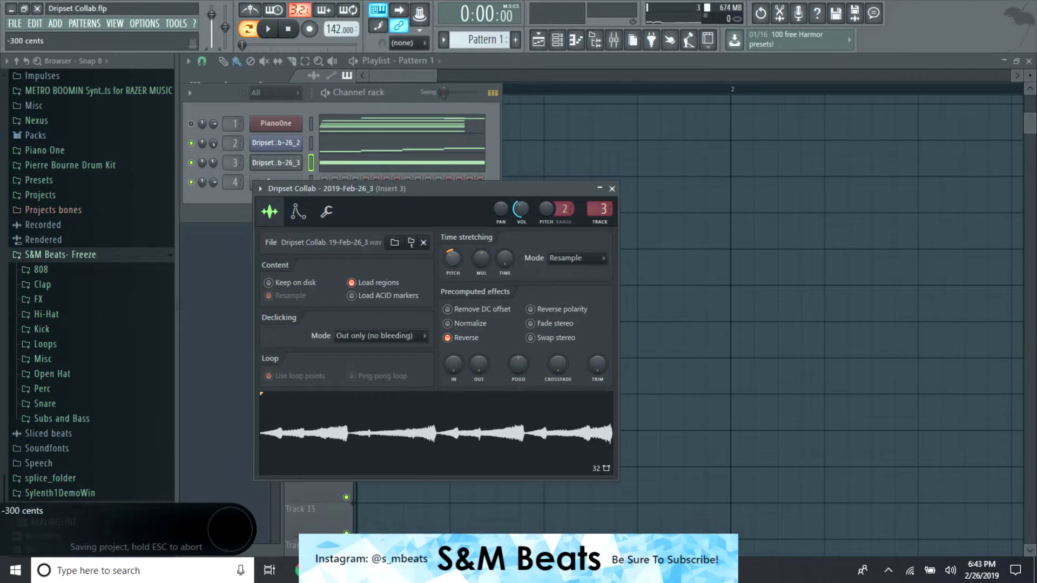
left_click(612, 188)
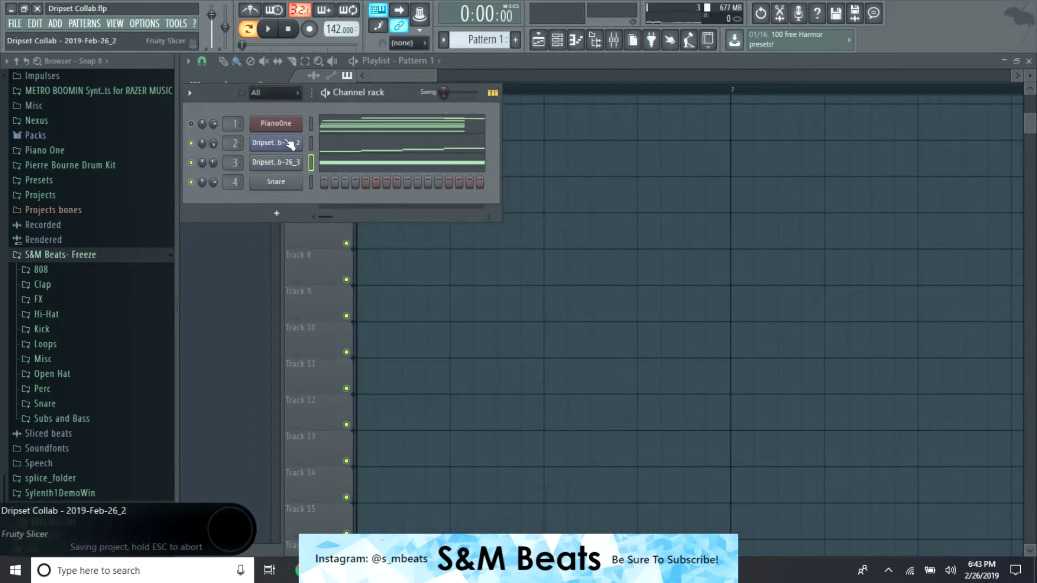
key("space")
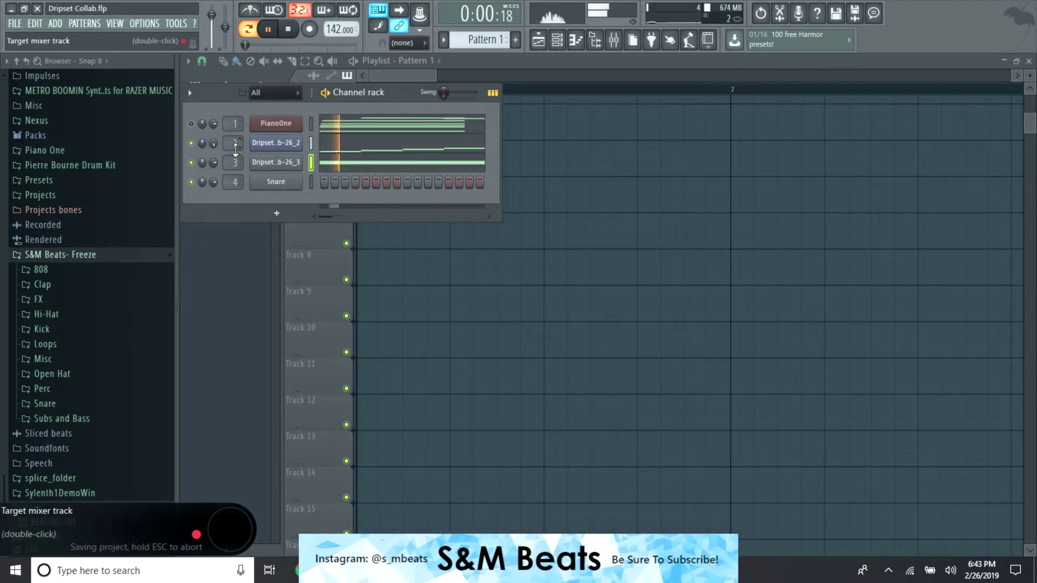
Audition the sliced and reversed channels separately using their mutes, and turn off Declick in Fruity Slicer
left_click(281, 143)
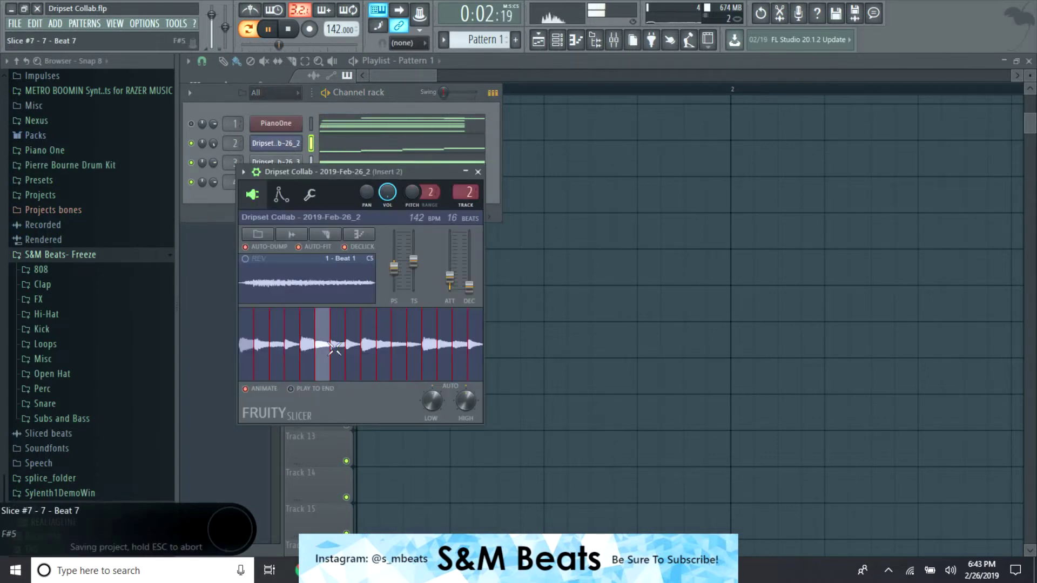
right_click(201, 169)
left_click(197, 148)
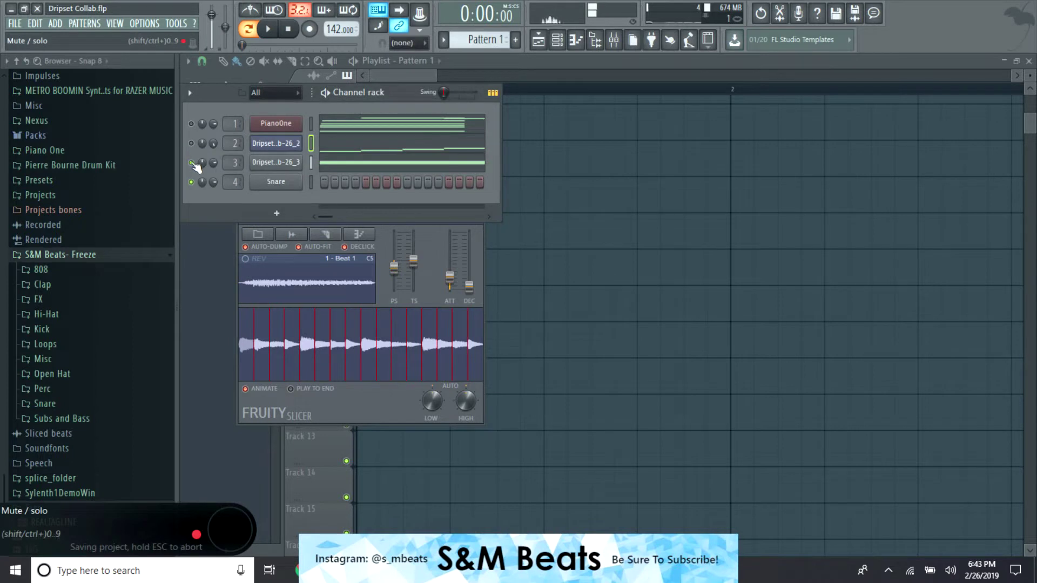
left_click(378, 246)
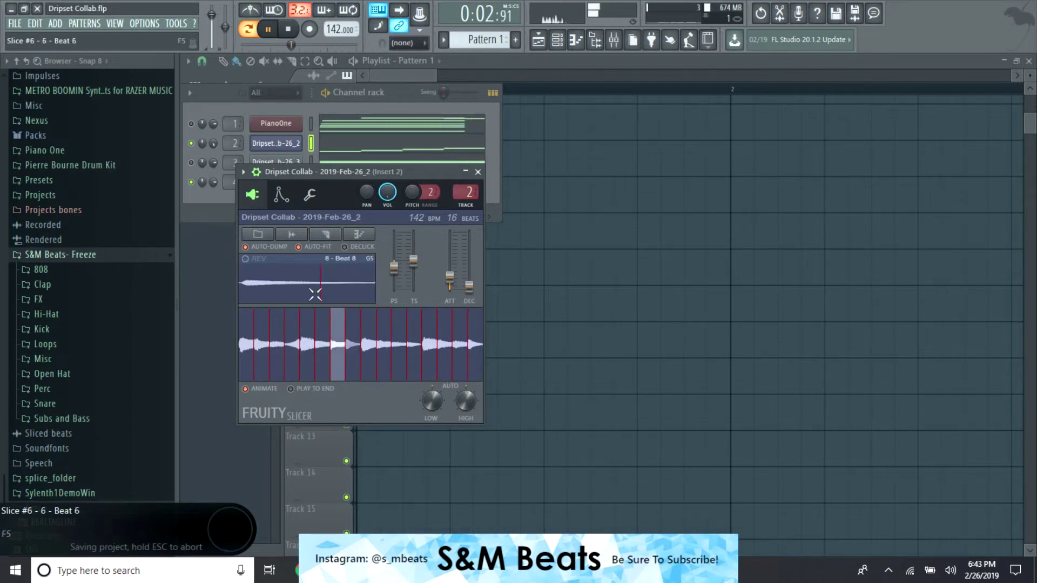
key("space")
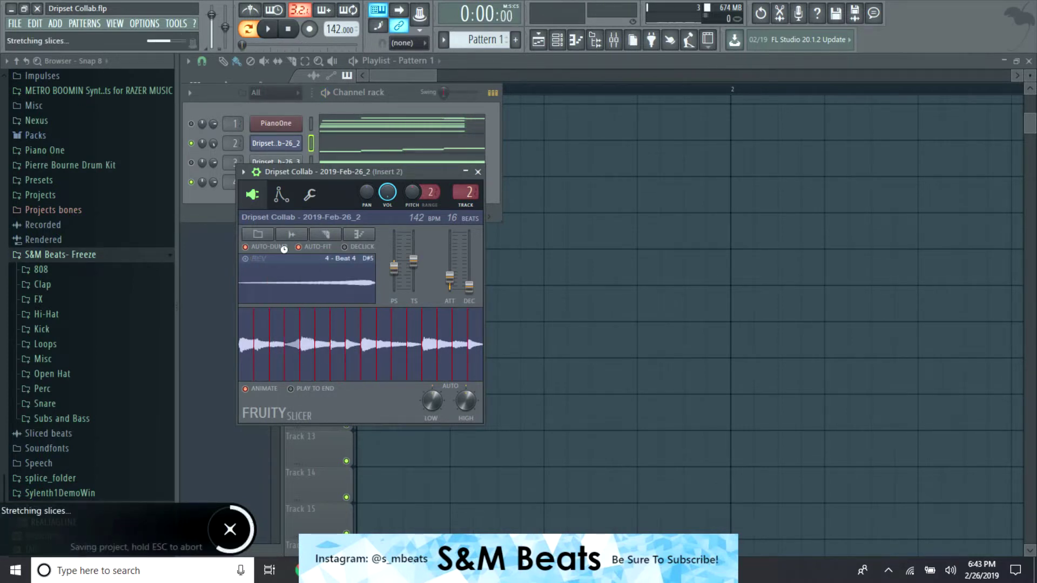
Re-slice the Fruity Slicer sample at 1/2 beat and raise its attack further
left_click(312, 234)
left_click(330, 353)
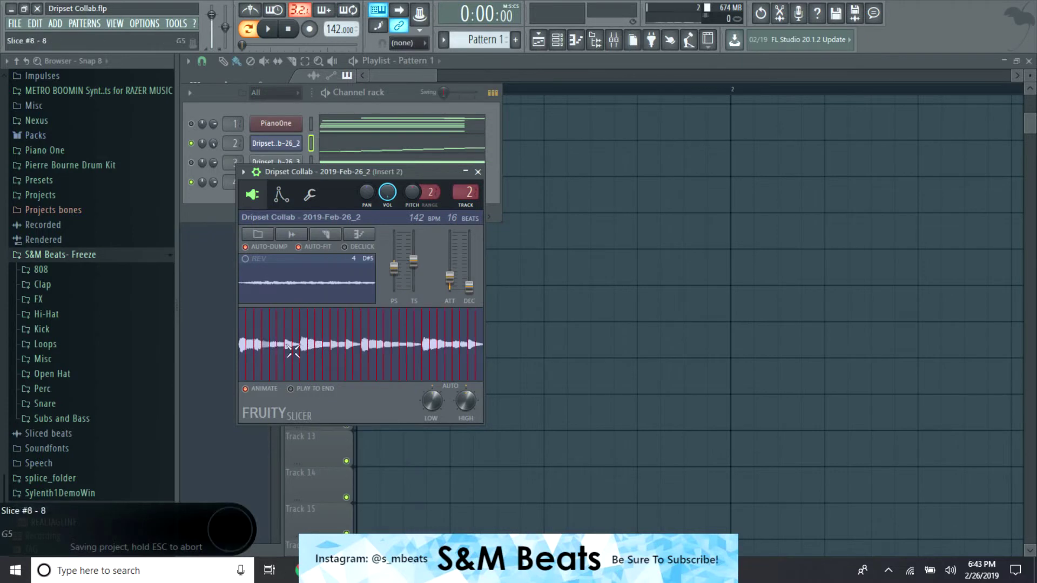
left_click_drag(450, 278, 451, 270)
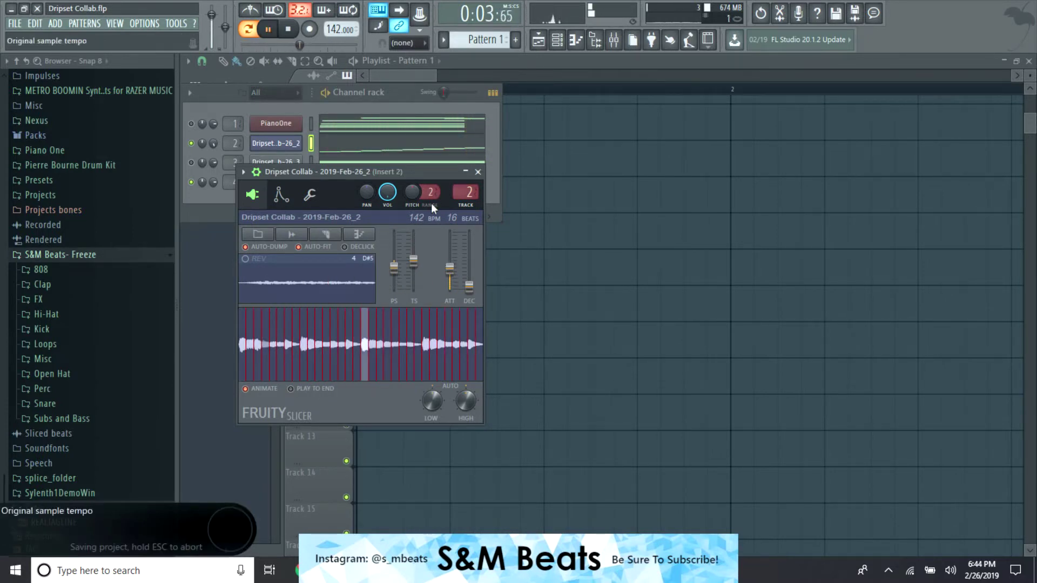
Stop playback and re-slice the Fruity Slicer sample at every beat
left_click(478, 171)
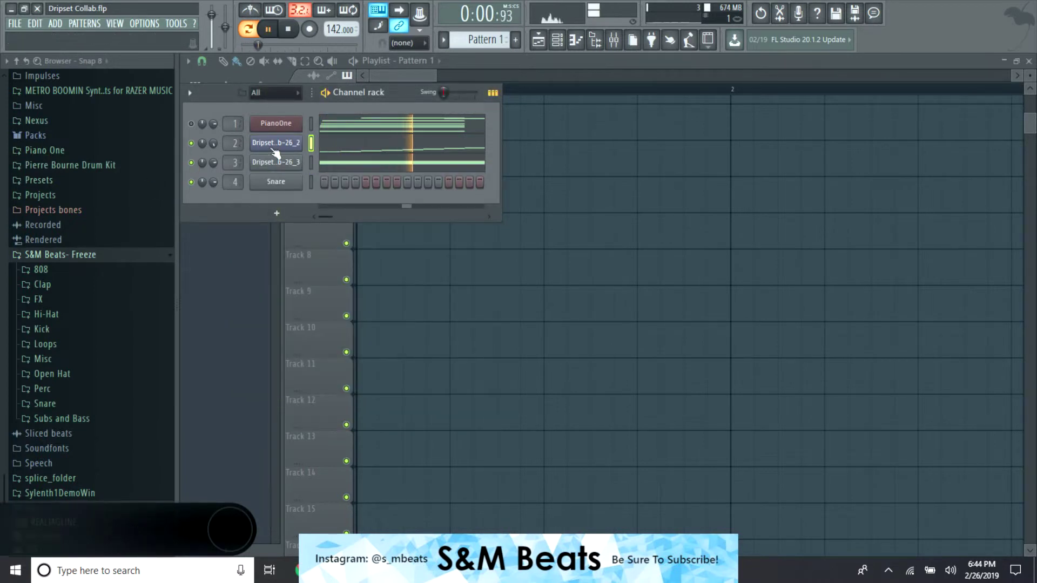
left_click(294, 158)
key("space")
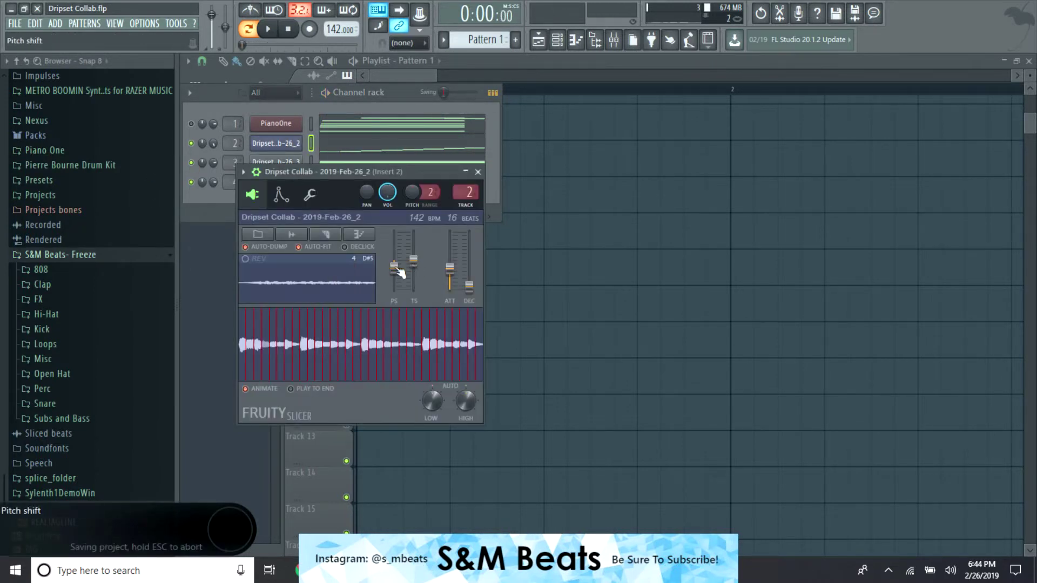
left_click(300, 234)
left_click(352, 354)
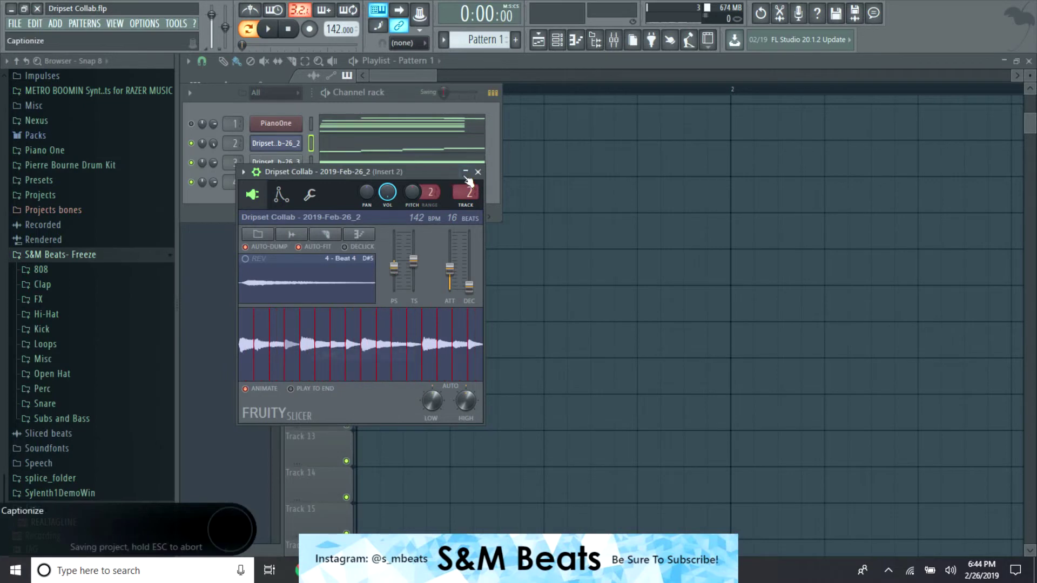
left_click(478, 172)
Load Fruity Parametric EQ 2 on mixer Insert 2 with the Melody preset and play the pattern
left_click(614, 40)
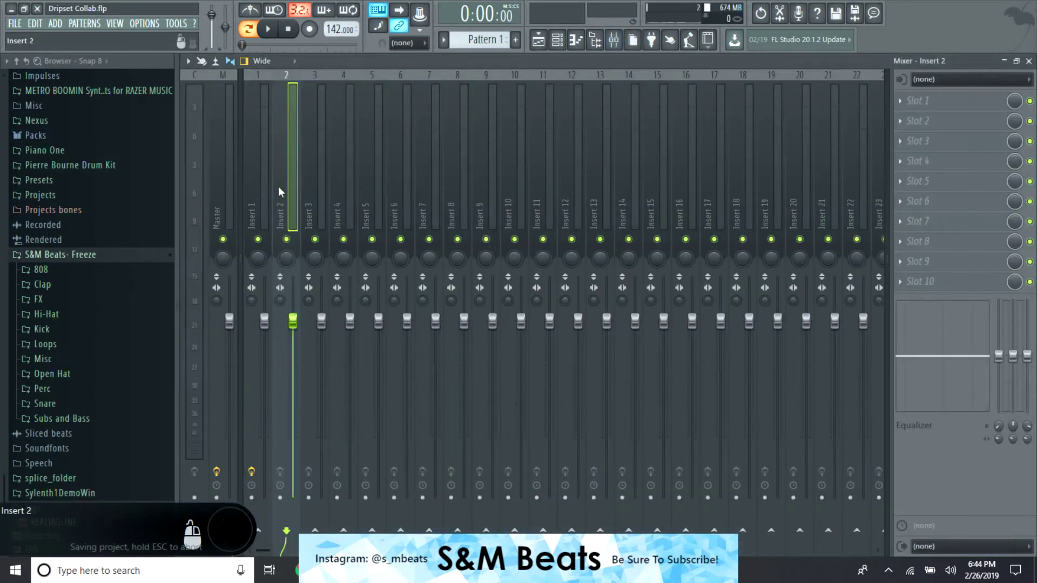
left_click(921, 102)
left_click(719, 422)
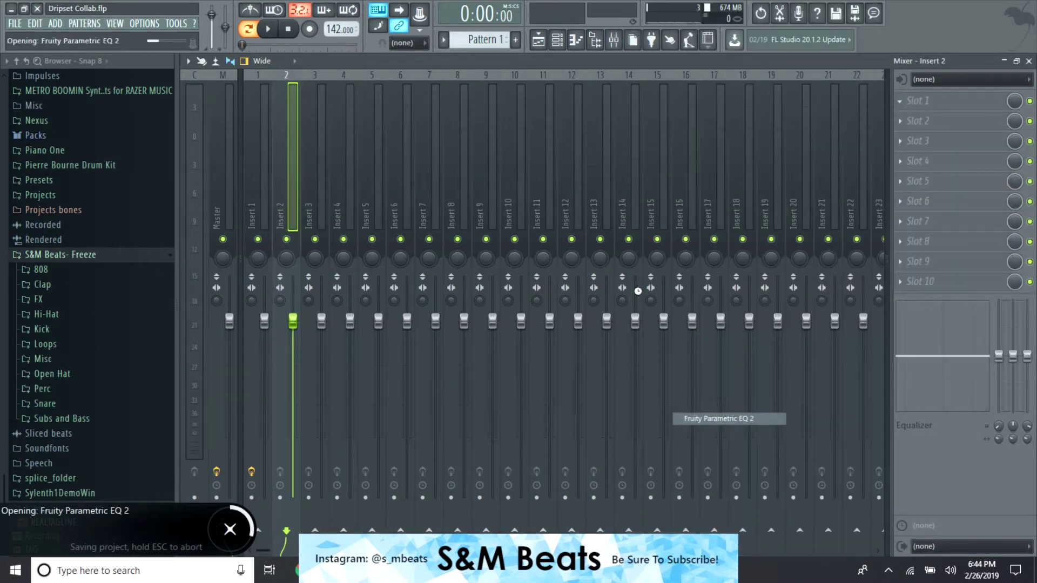
left_click(632, 222)
left_click(643, 246)
key("space")
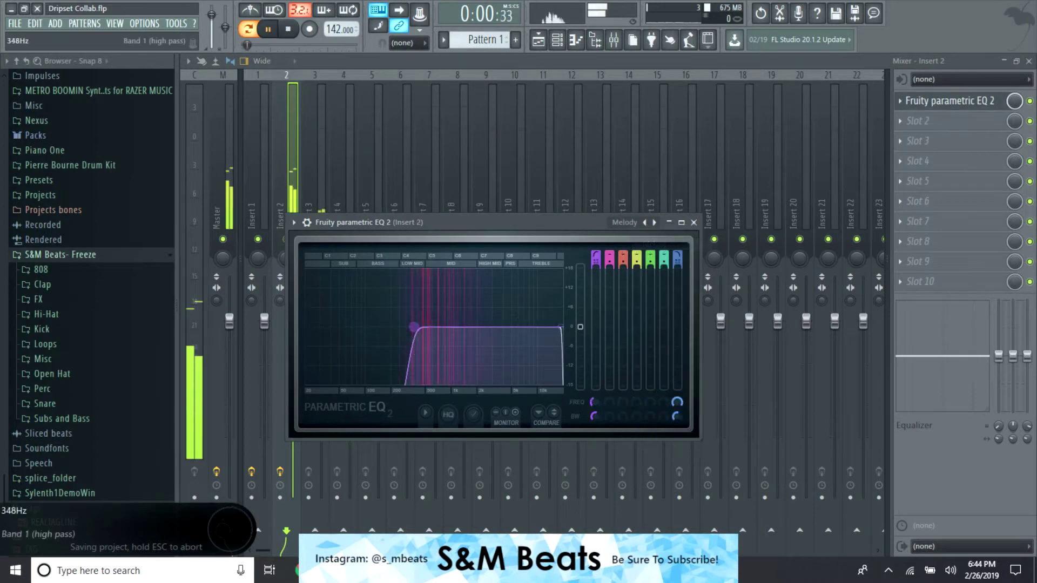
left_click(693, 222)
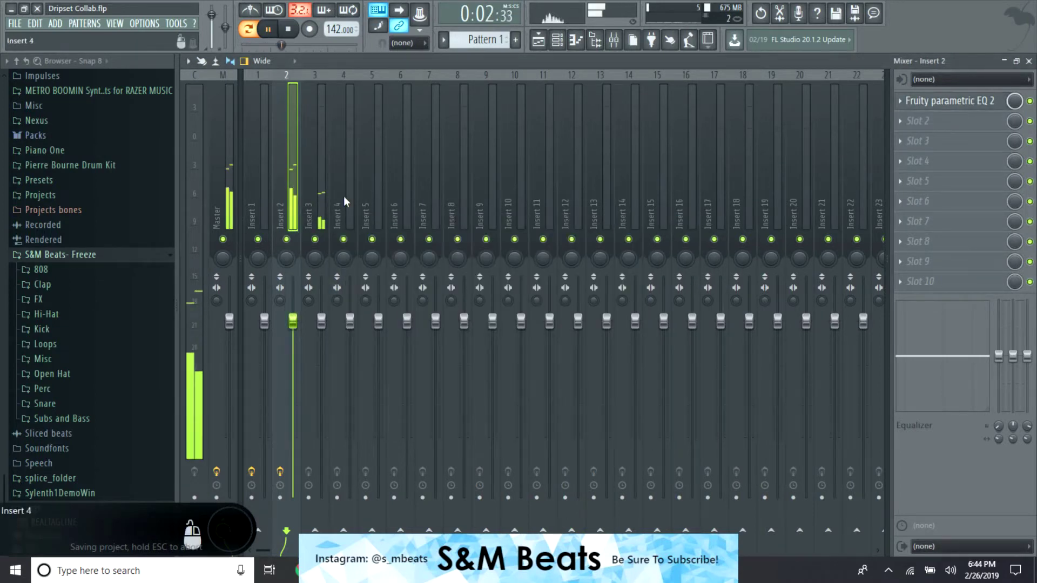
Load Fruity Parametric EQ 2 on mixer Insert 3 with the Melody preset
left_click(321, 195)
left_click(958, 104)
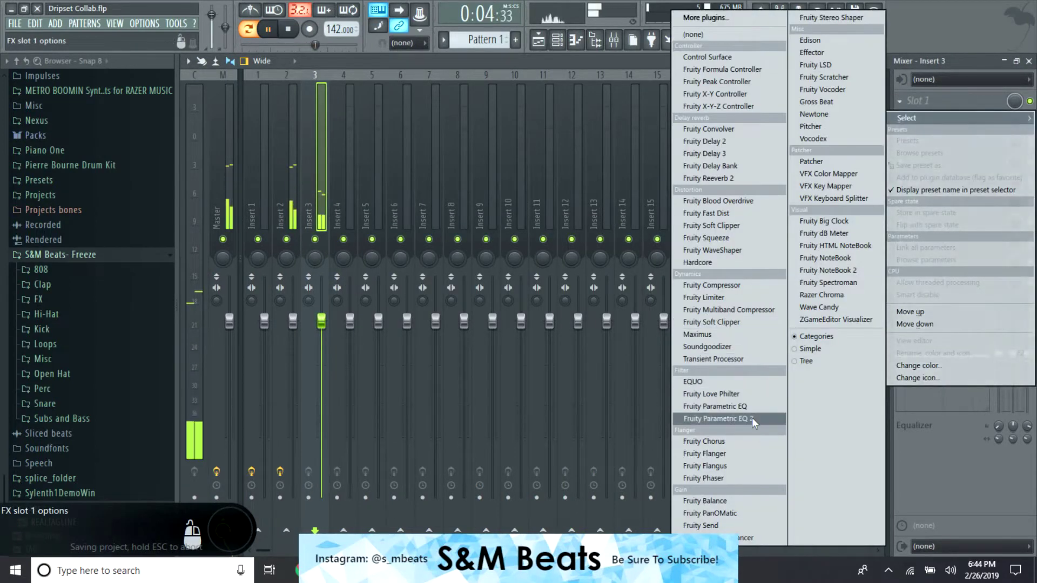
left_click(723, 422)
key("space")
left_click(523, 122)
left_click(542, 145)
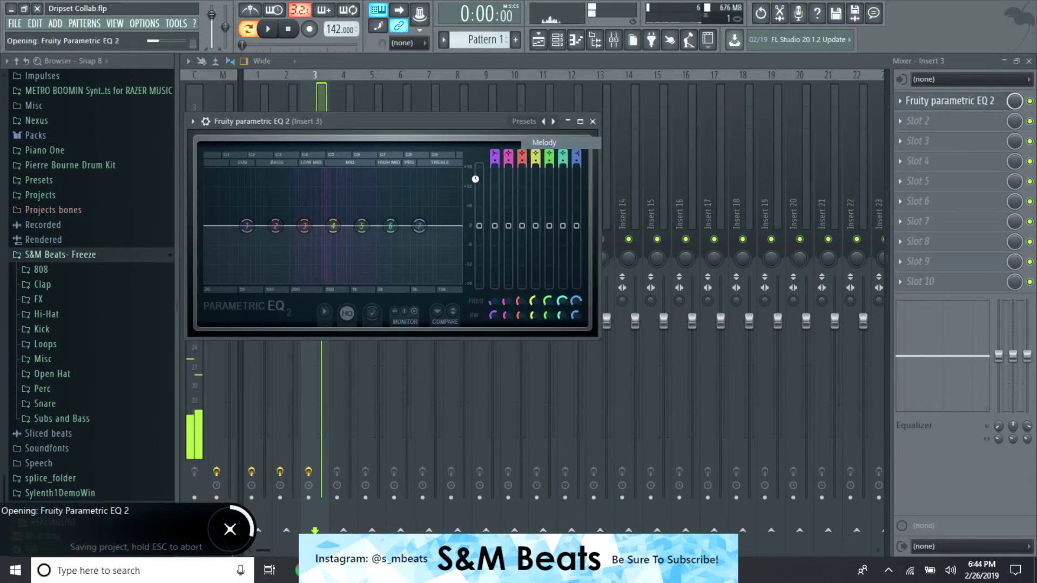
left_click(593, 121)
On Insert 2, relocate the EQ to slot 3 and load iZotope Vinyl into slot 1
left_click(297, 161)
left_click_drag(909, 96, 912, 141)
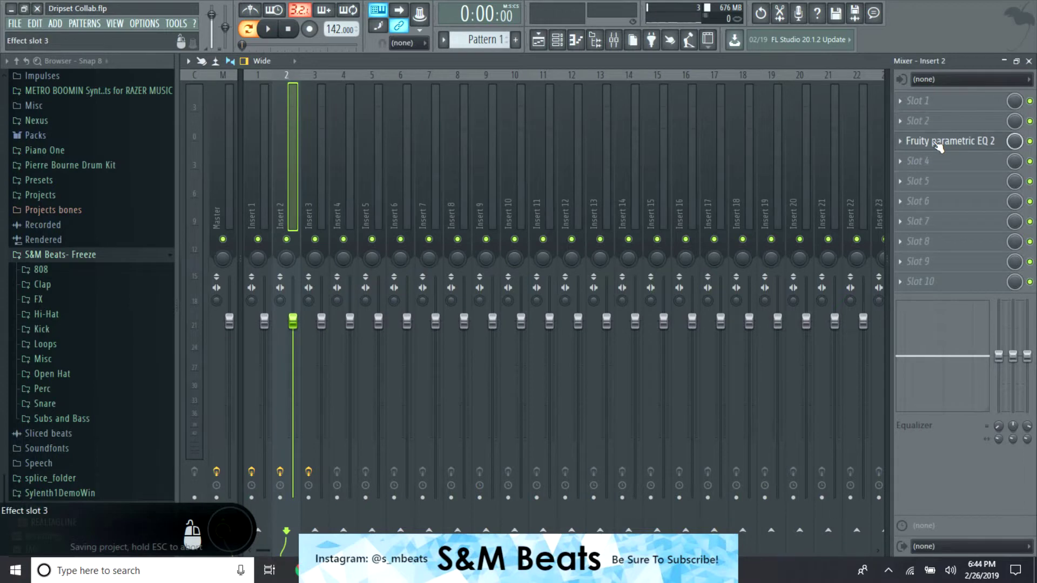
left_click(921, 104)
left_click(711, 30)
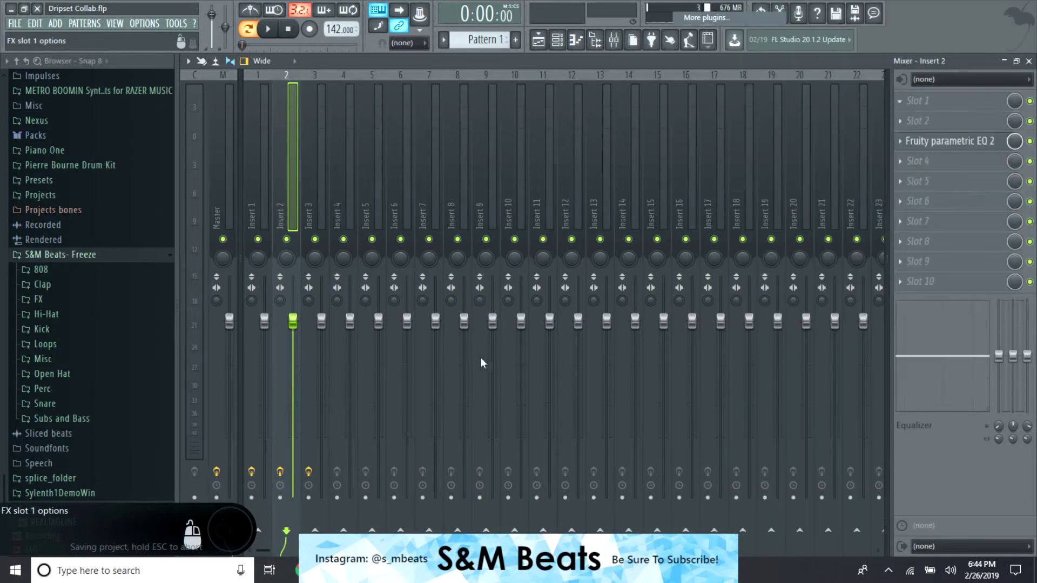
scroll(421, 465, "down", 5)
double_click(428, 468)
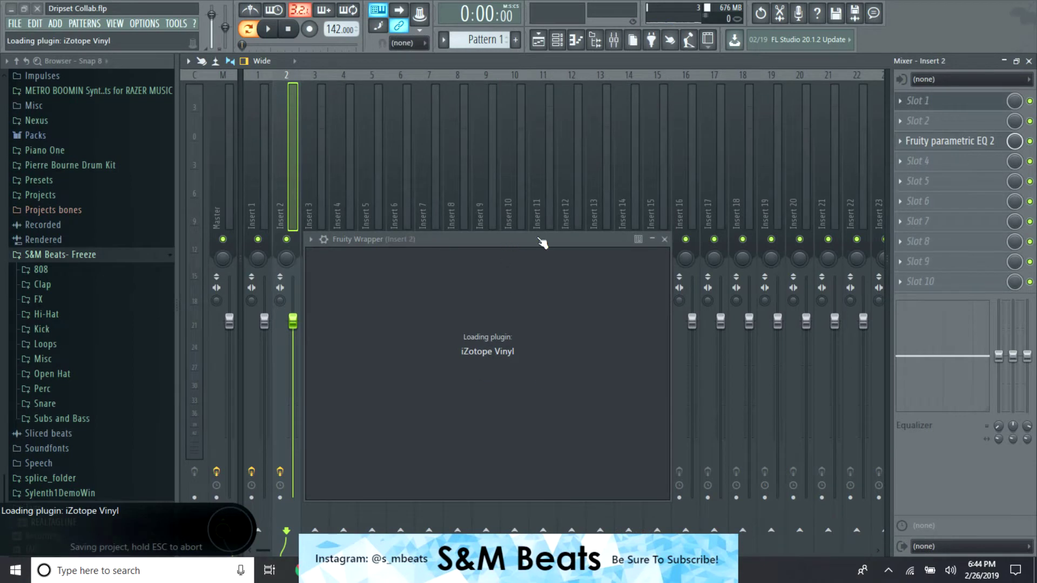
Set iZotope Vinyl's warp depth to 23.47% and its year to 1980, and play Insert 2 soloed
left_click_drag(502, 377, 500, 340)
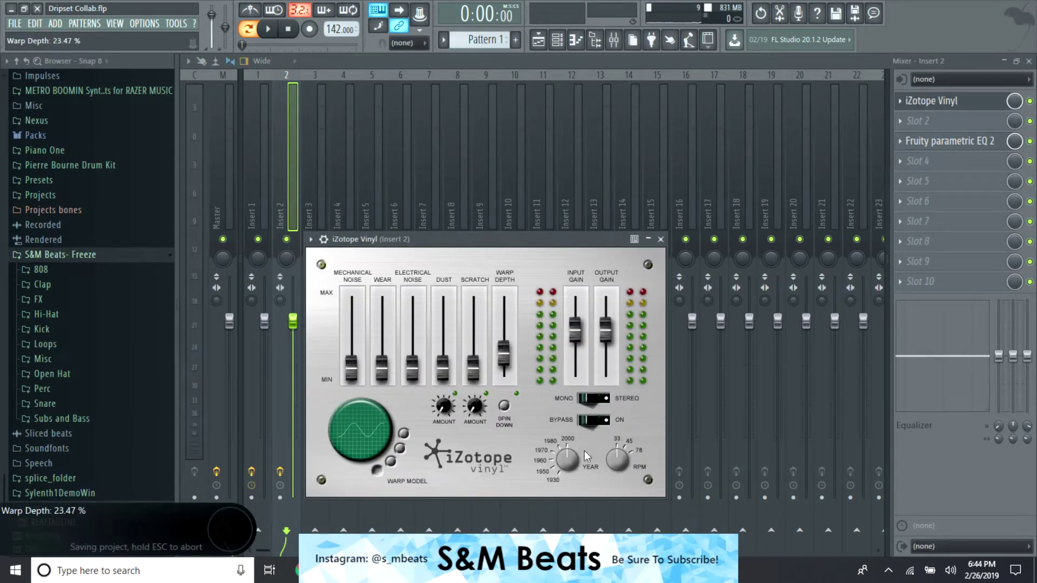
left_click_drag(621, 456, 599, 401)
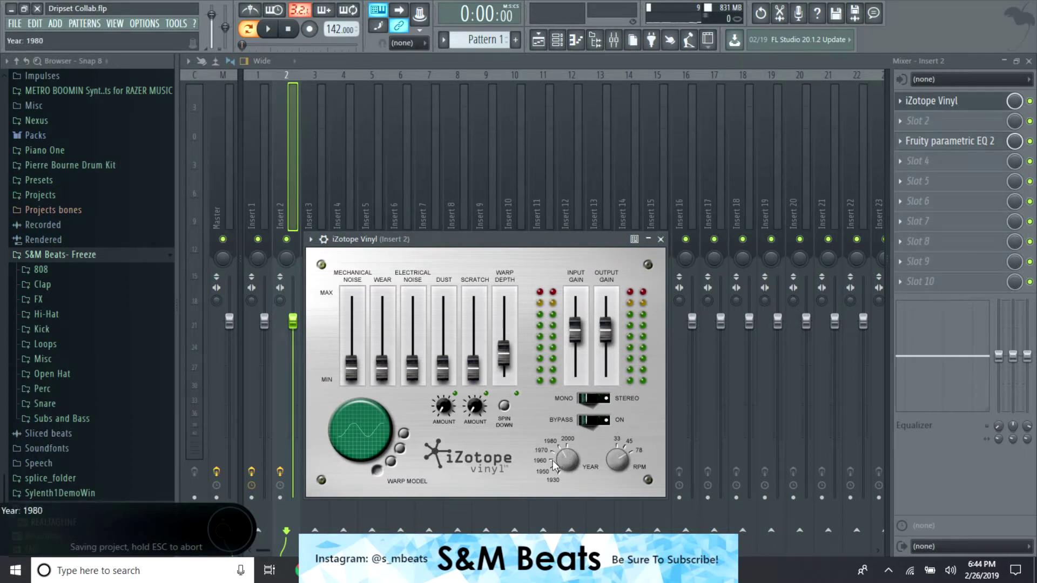
left_click(661, 239)
key("space")
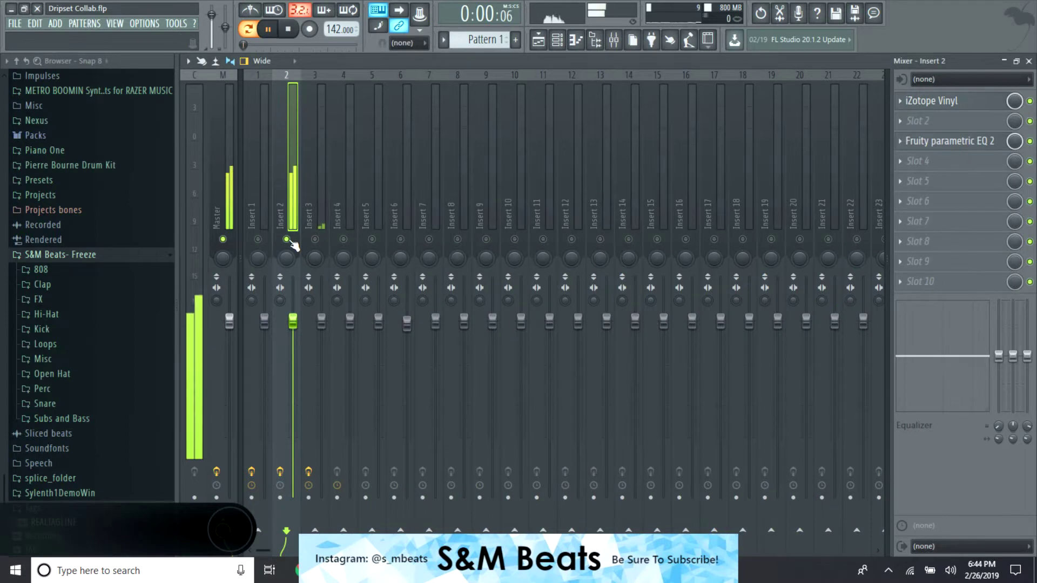
Shift iZotope Vinyl to slot 2, load Fruity Reeverb 2 in slot 1 at 52% wet, and unmute Insert 3
left_click(933, 123)
left_click(718, 418)
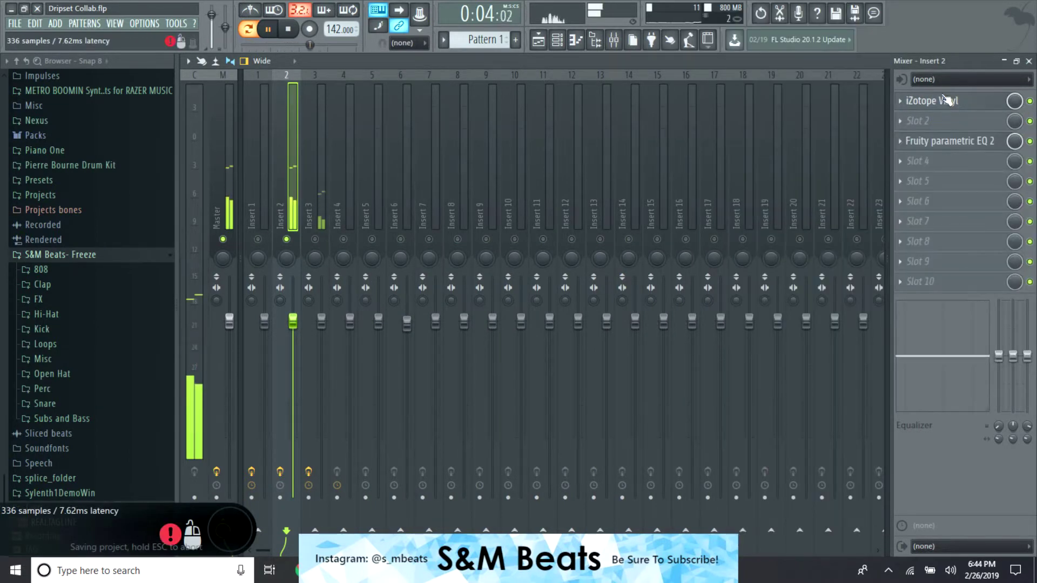
left_click_drag(949, 103, 948, 124)
left_click(918, 101)
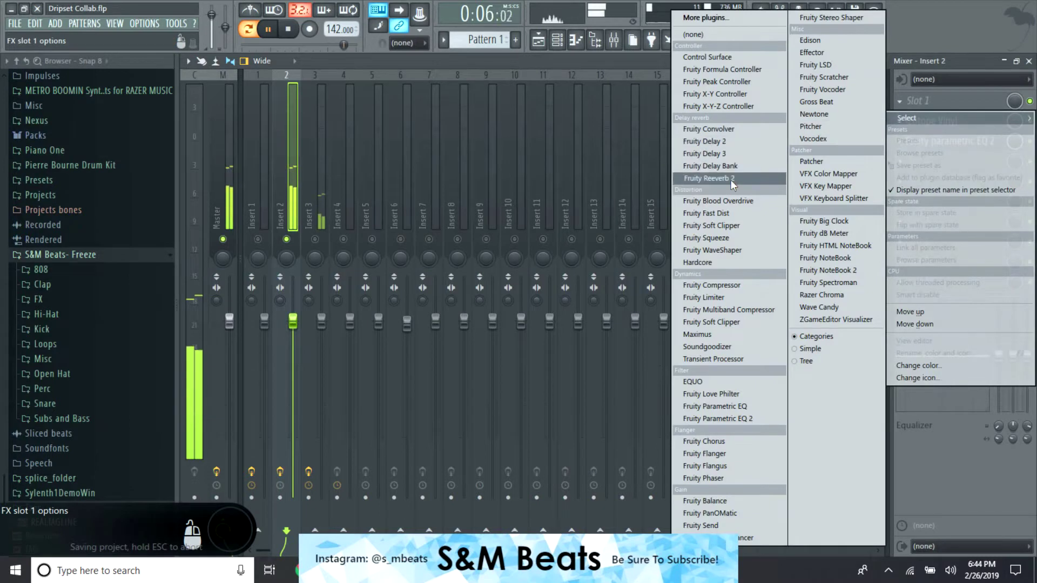
left_click(713, 178)
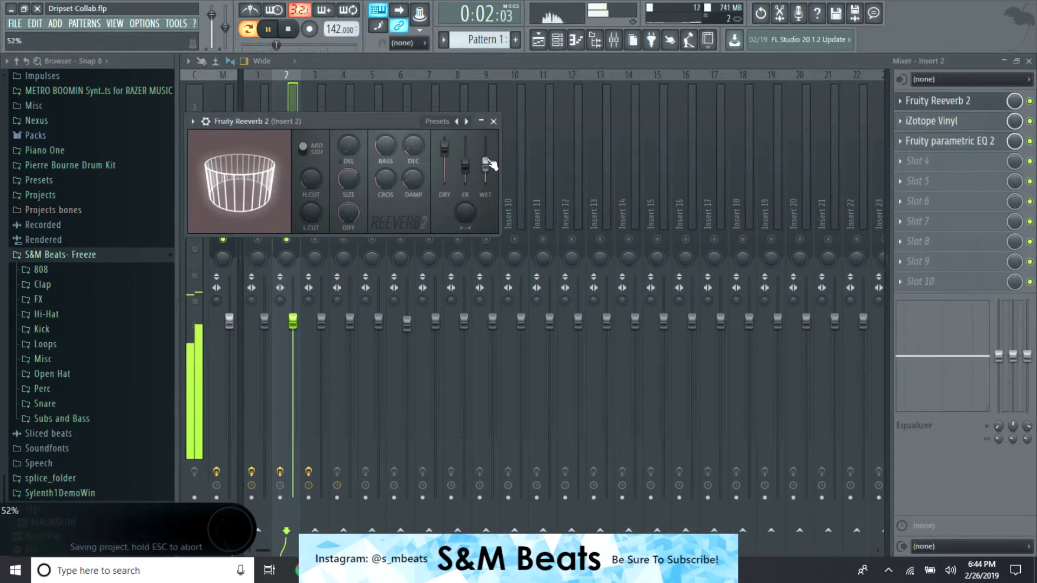
left_click(493, 121)
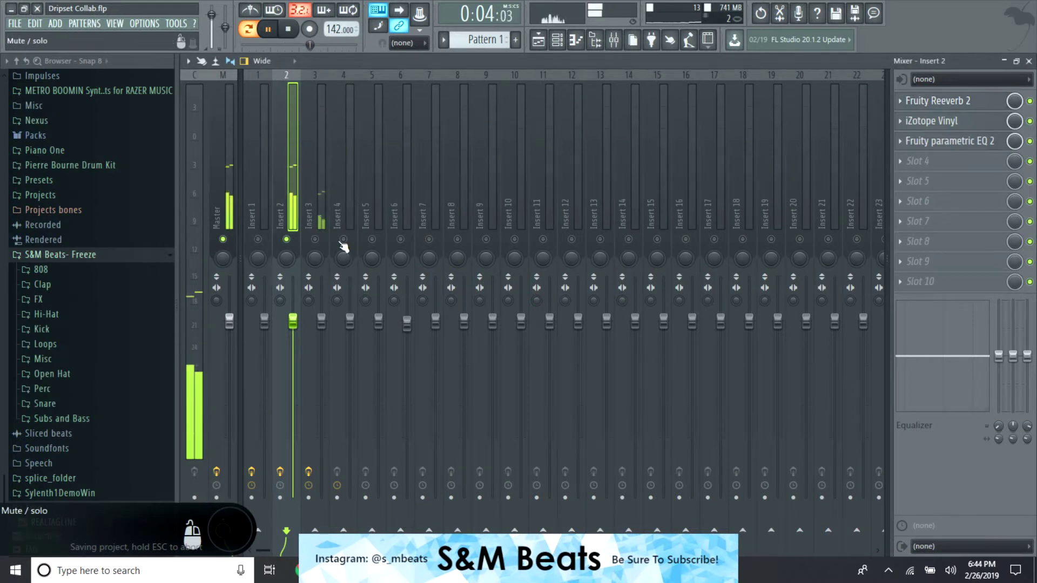
left_click(315, 239)
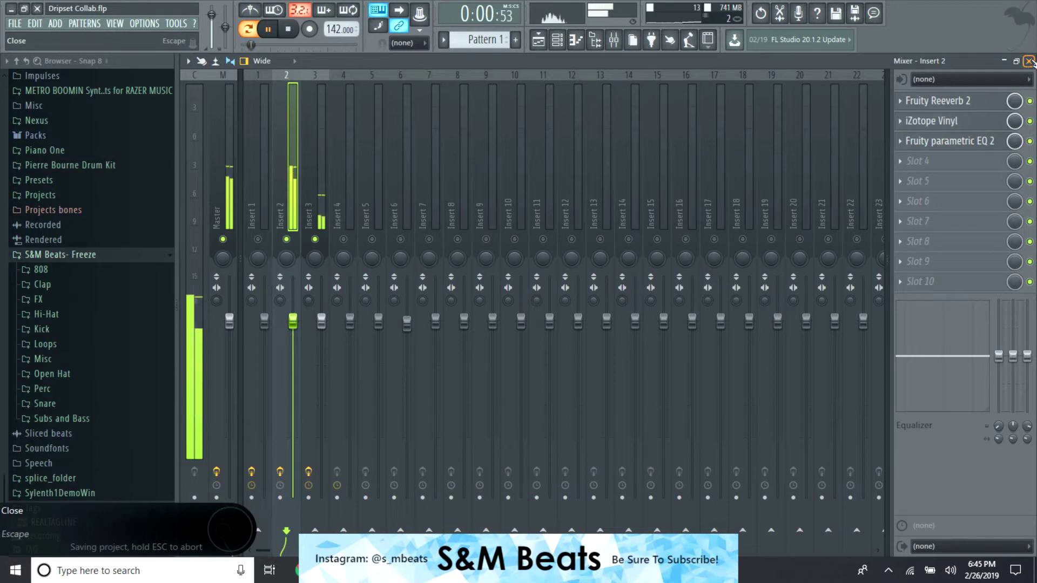
Try Gross Beat in slot 3 of Insert 2, ahead of the EQ, with the Momentary preset's Slow Tripplet time pattern
left_click_drag(948, 141, 958, 167)
left_click(937, 141)
left_click(827, 102)
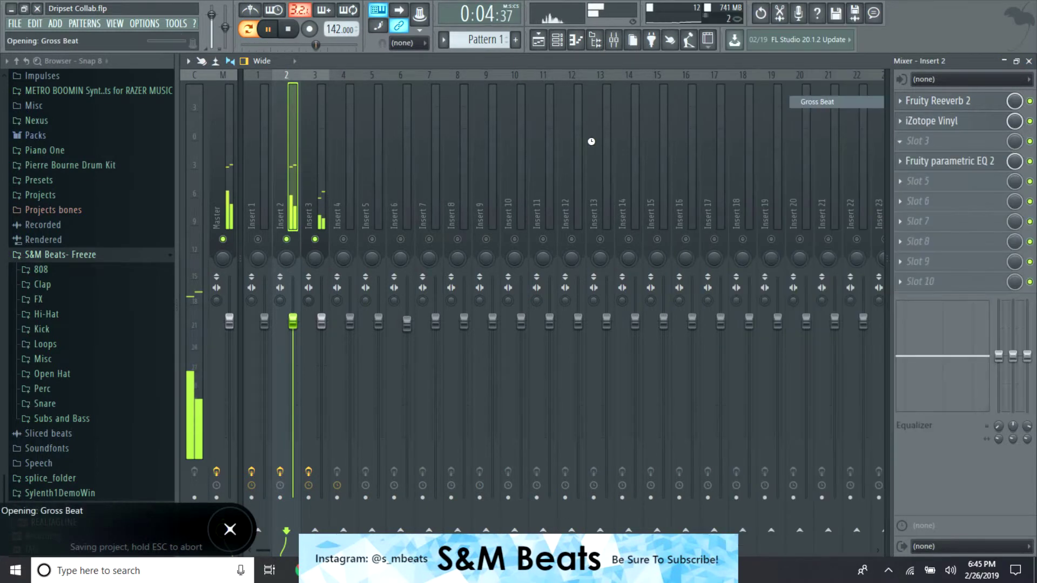
key("space")
left_click(669, 138)
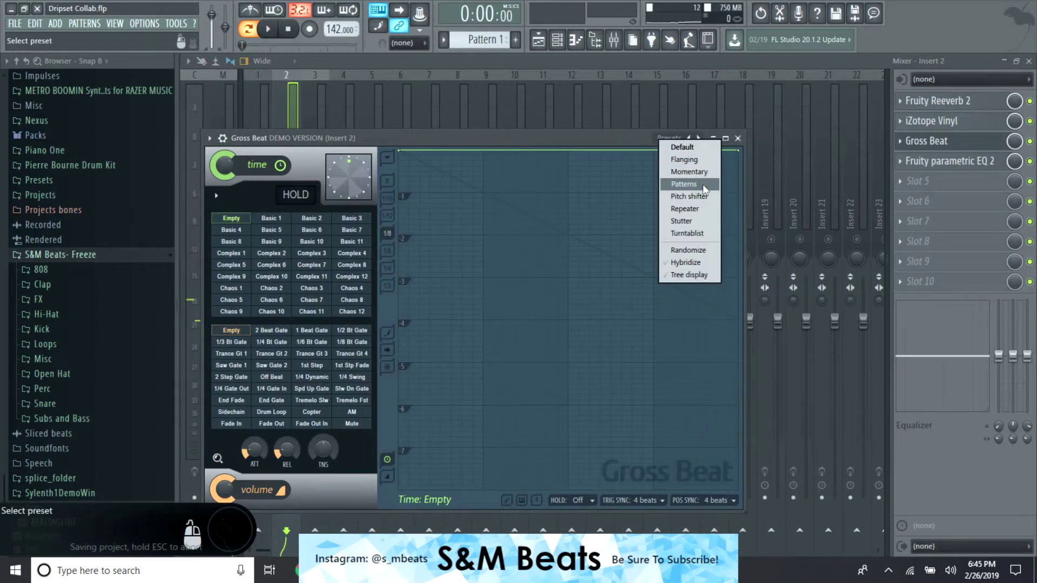
left_click(689, 172)
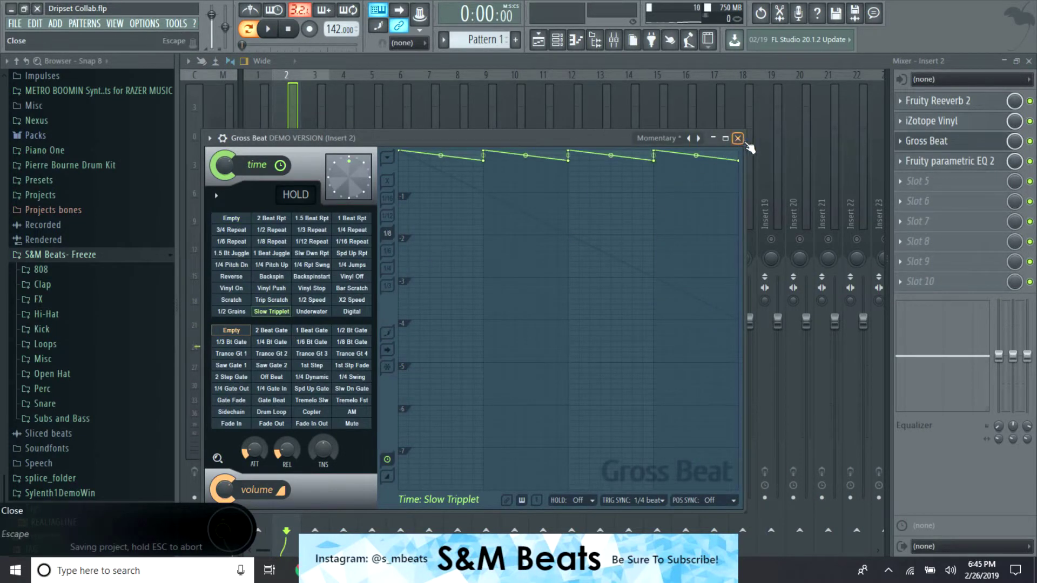
left_click(738, 138)
key("space")
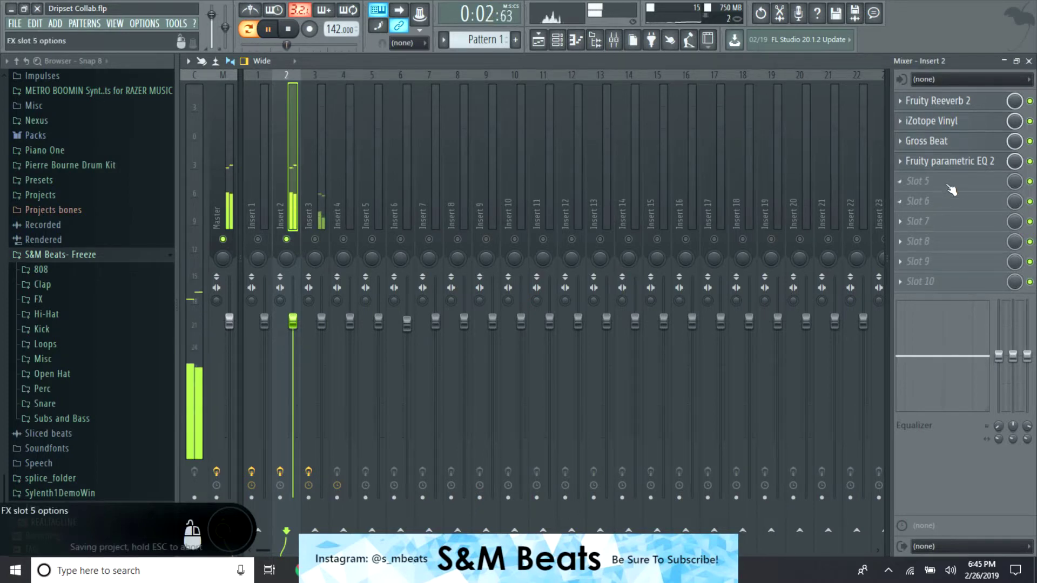
Remove Gross Beat from slot 3 of Insert 2, stop playback, and close the mixer
left_click(900, 141)
mouse_move(918, 250)
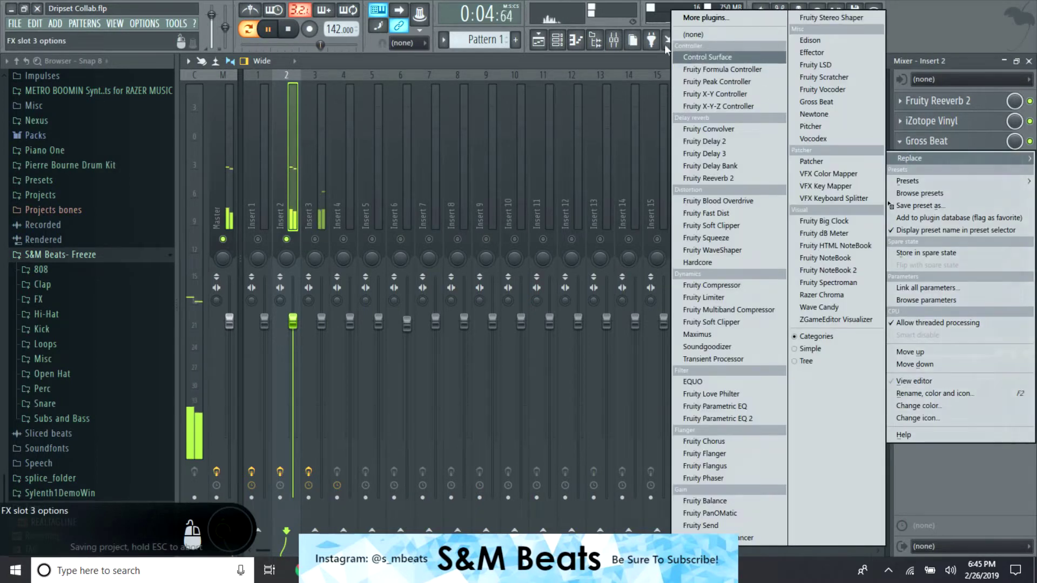
left_click(702, 30)
key("space")
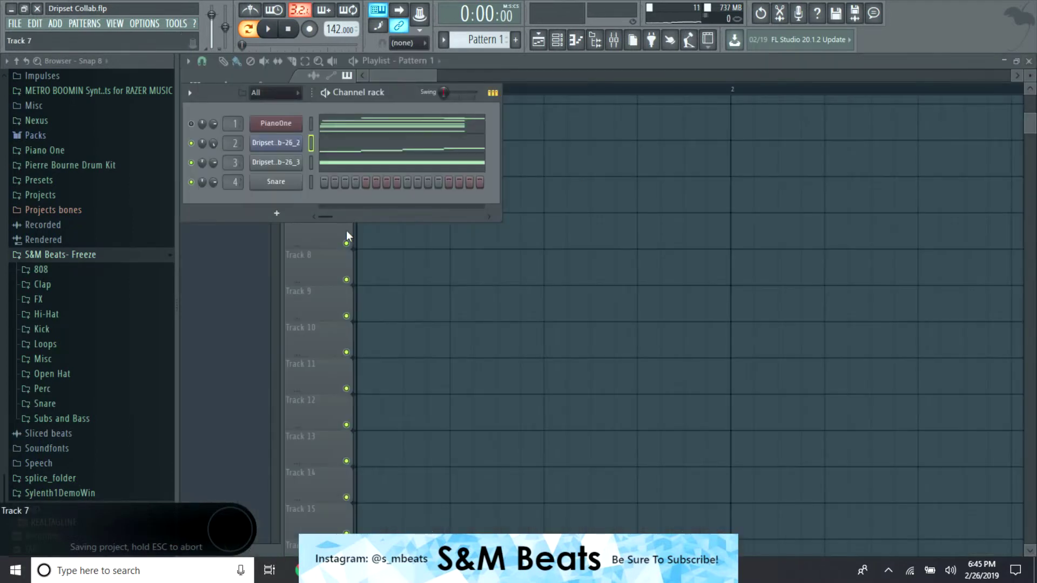
left_click(1029, 61)
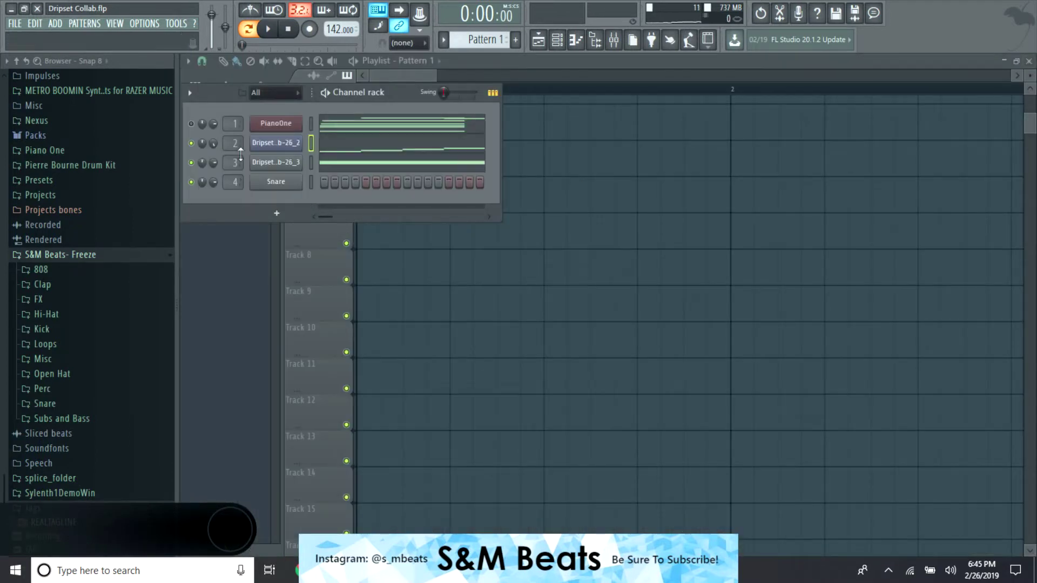
Split Pattern 1 by channel and close the channel rack
left_click(443, 40)
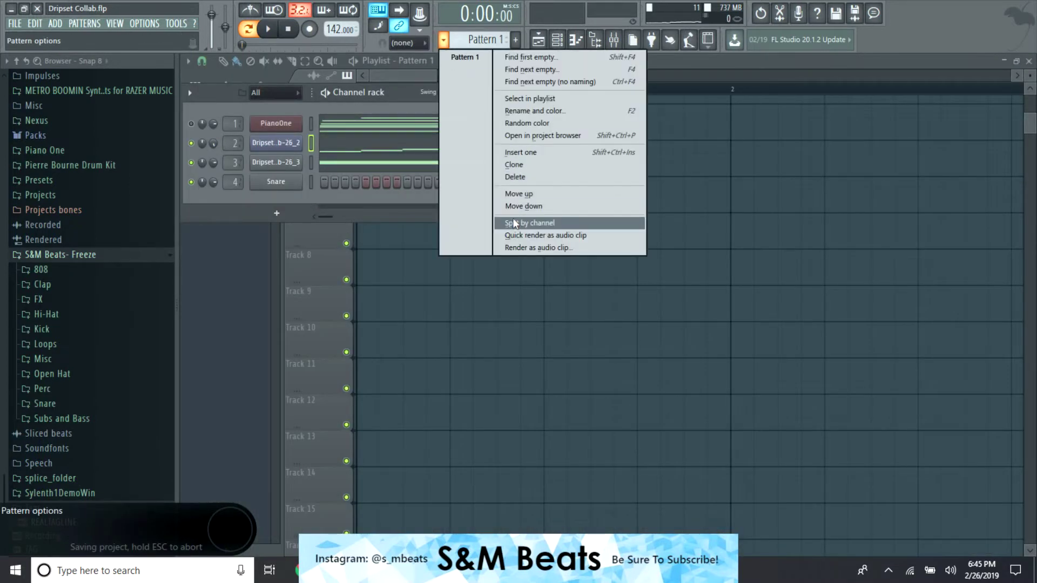
left_click(513, 223)
left_click(441, 78)
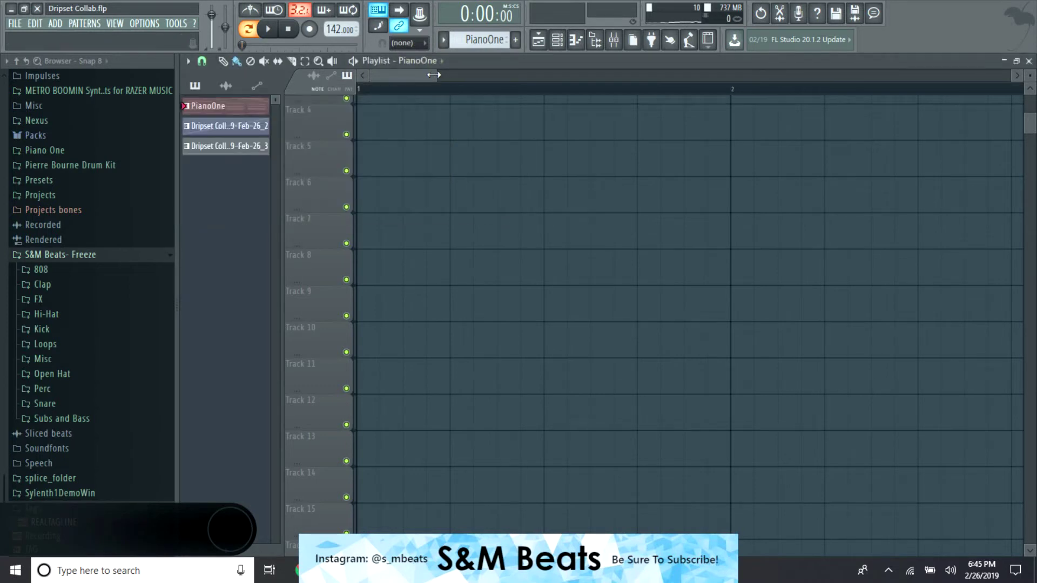
Place the sliced pattern at bar 1 and the reversed pattern at bar 5 on Track 1, and play the arrangement from the start
left_click_drag(434, 75, 918, 74)
left_click(257, 128)
scroll(372, 162, "up", 3)
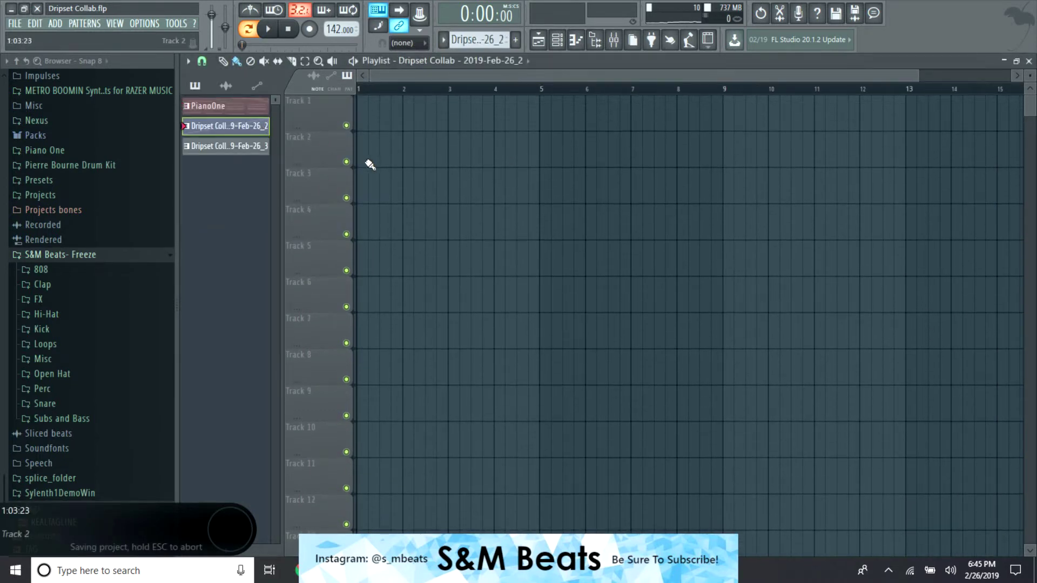
left_click(372, 119)
left_click(227, 146)
left_click(542, 162)
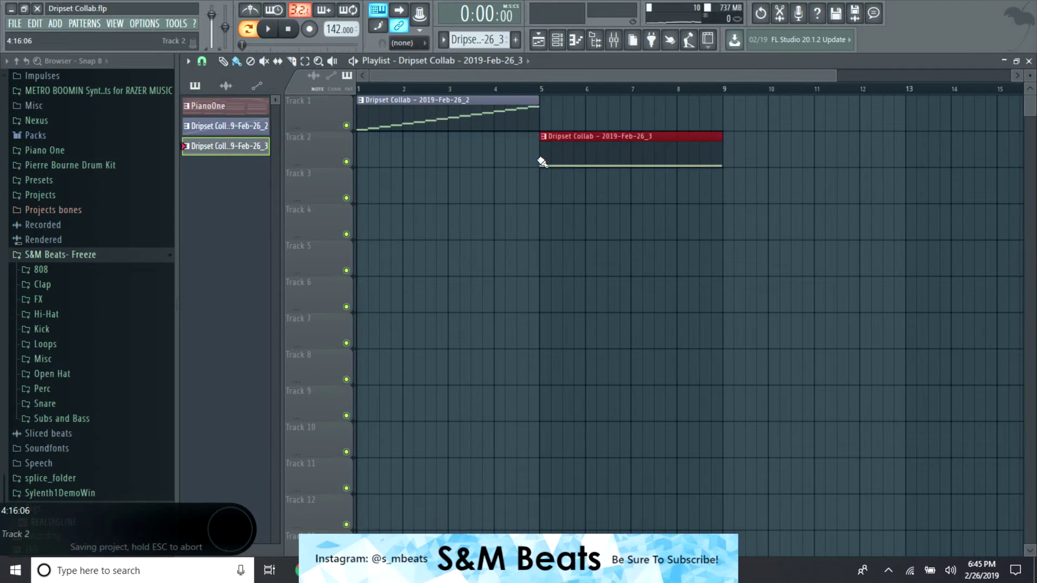
left_click_drag(542, 162, 565, 88)
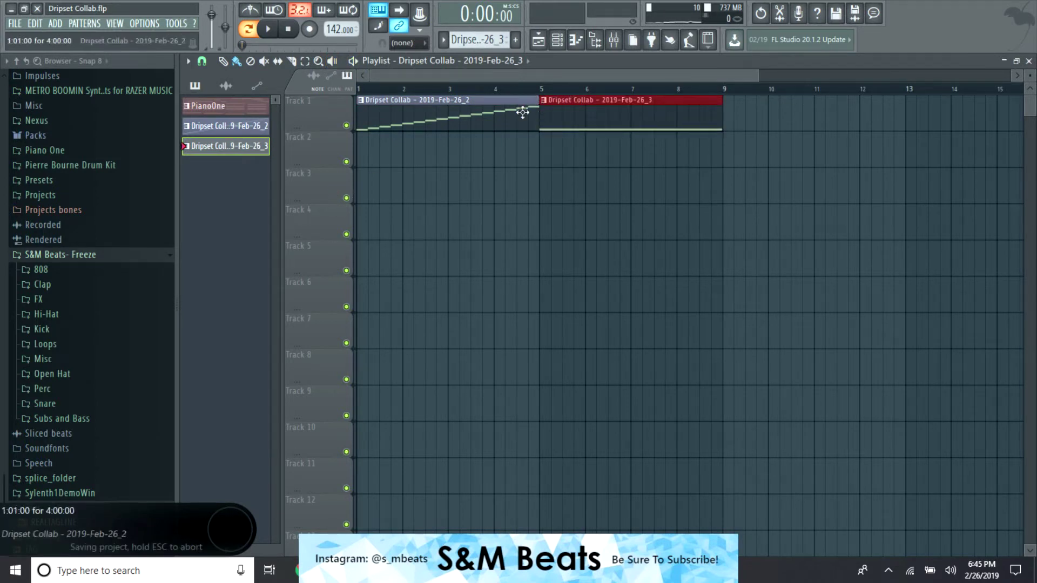
left_click_drag(361, 91, 405, 86)
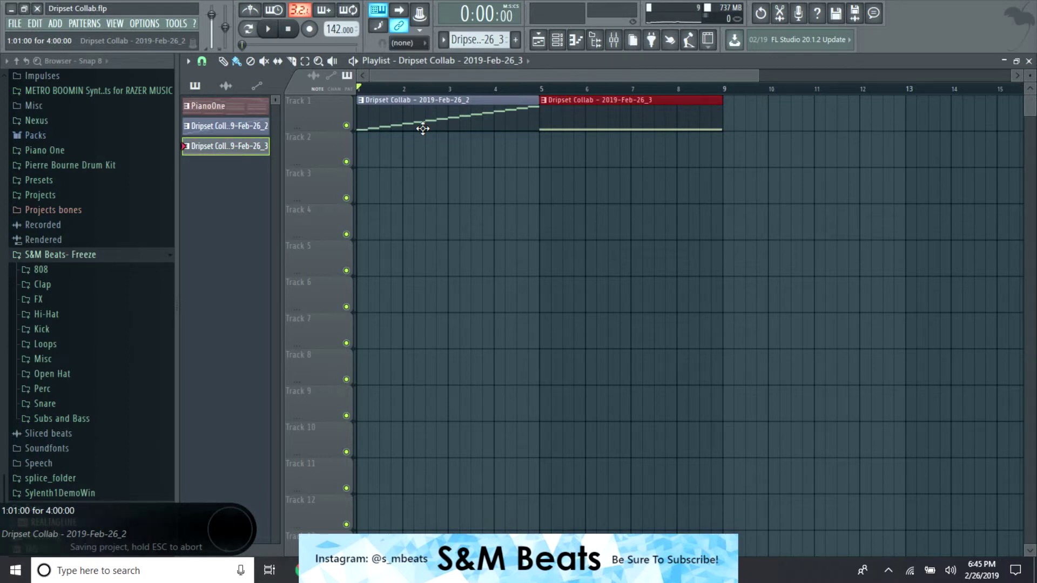
key("space")
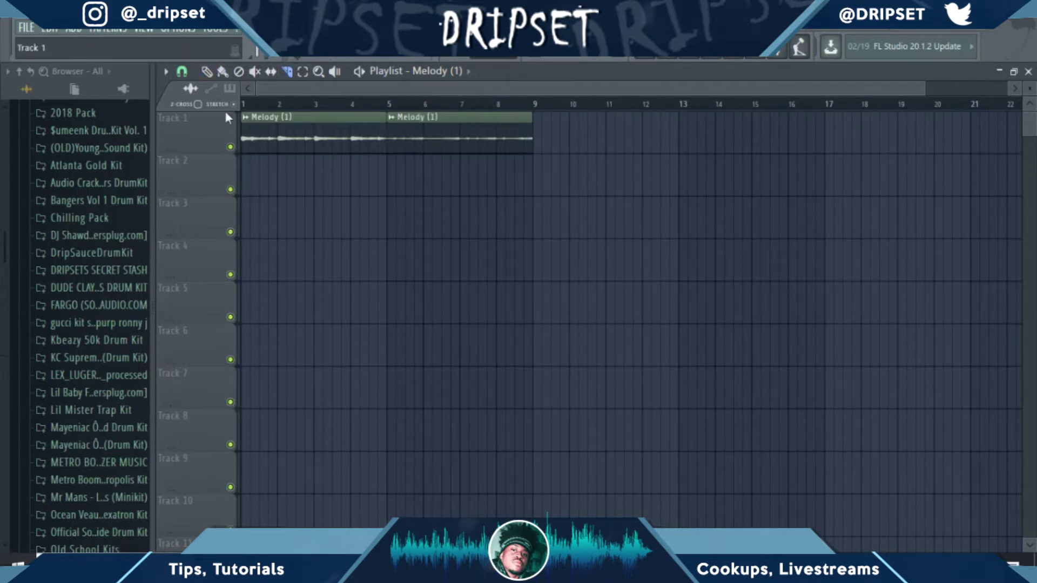
Extend the sliced melody over bars 1–8 and the reversed melody over bars 9–16 on Track 1, with Pattern 1 clips below on Track 2
key("ctrl+z")
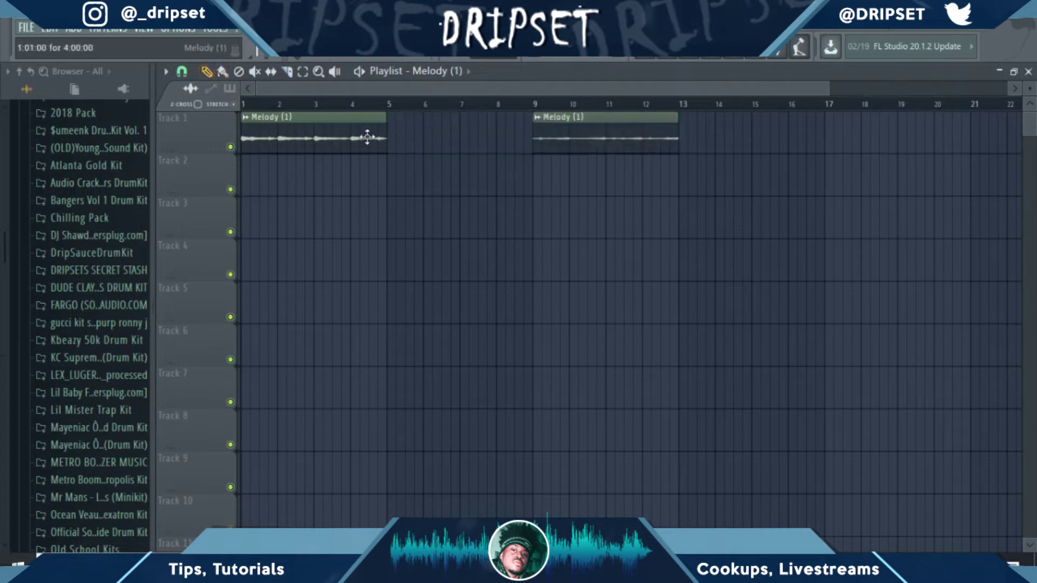
key("ctrl+b")
key("ctrl+b")
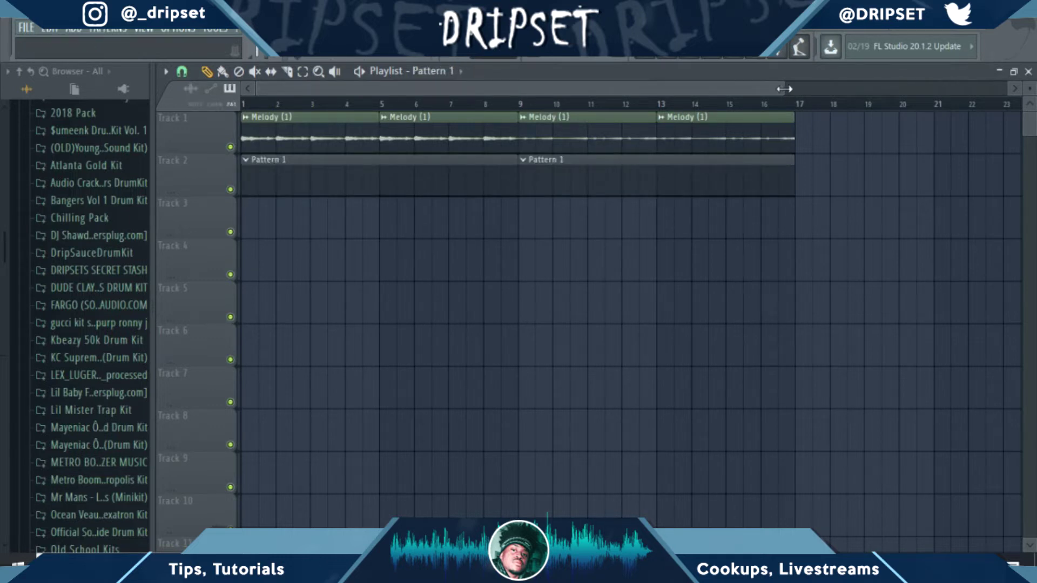
left_click_drag(784, 88, 718, 64)
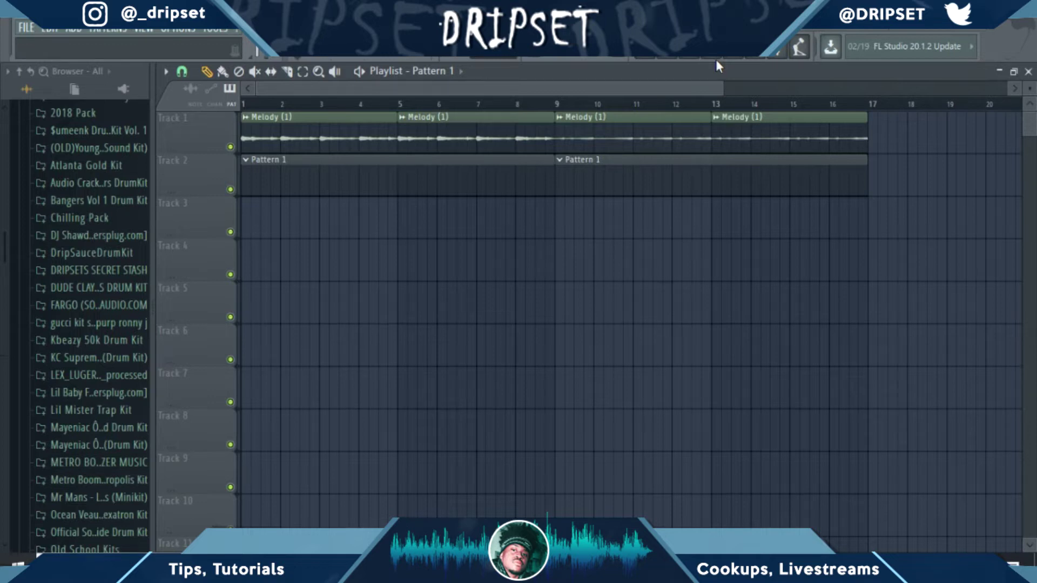
Load Clap 8 from the DRIPSETS SECRET STASH Claps folder, place hits on steps 9 and 25, and play the arrangement
key("F6")
left_click(97, 270)
left_click(73, 316)
left_click_drag(76, 380, 74, 424)
key("Down")
key("Down")
key("Down")
key("Down")
key("Down")
key("Up")
key("Up")
left_click(56, 458)
left_click_drag(65, 444, 307, 144)
key("F6")
key("space")
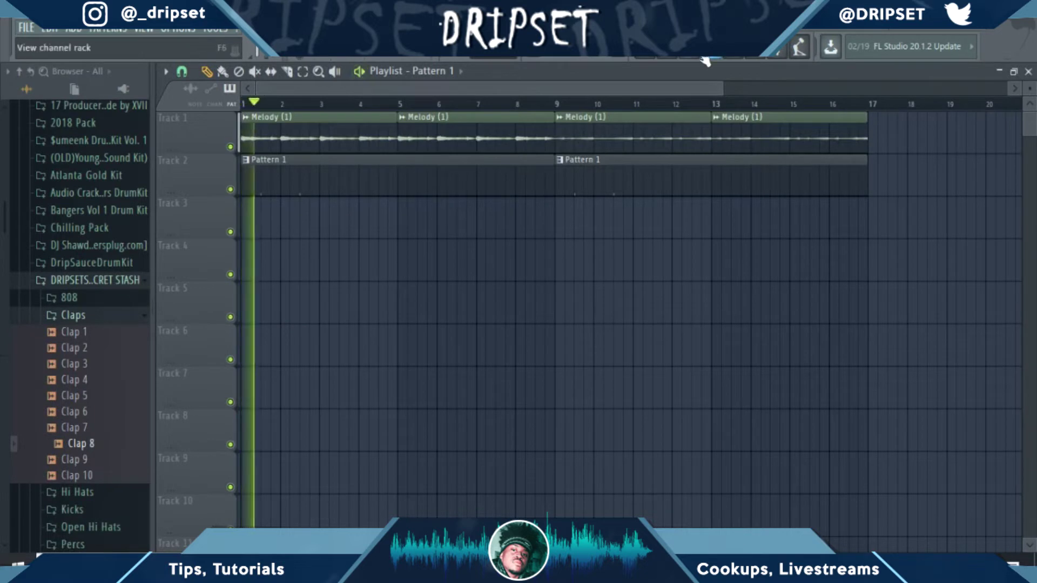
Repeat the two Clap 8 notes across the eight bars in its piano roll
key("F6")
right_click(313, 164)
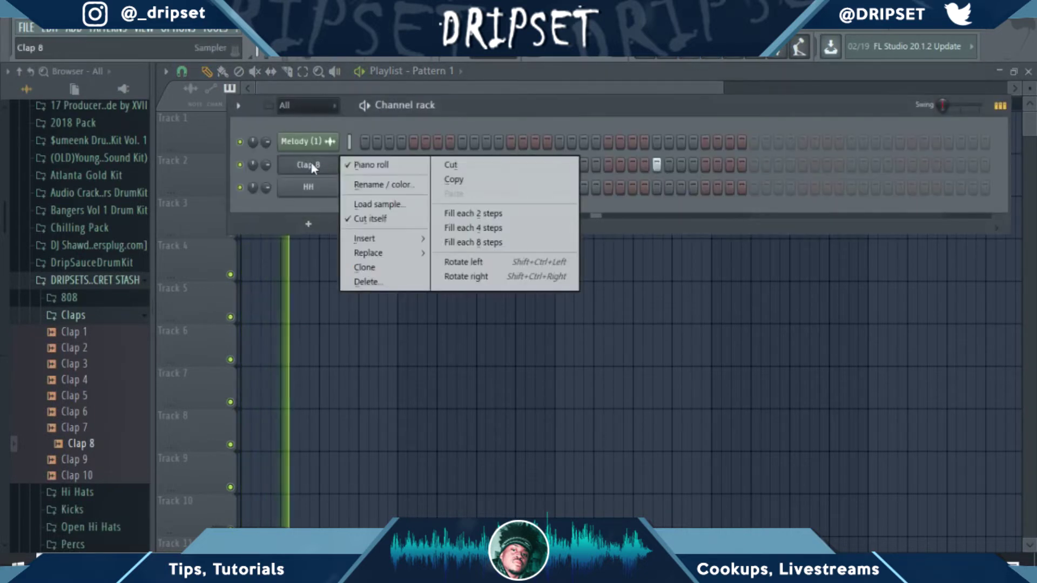
left_click(343, 167)
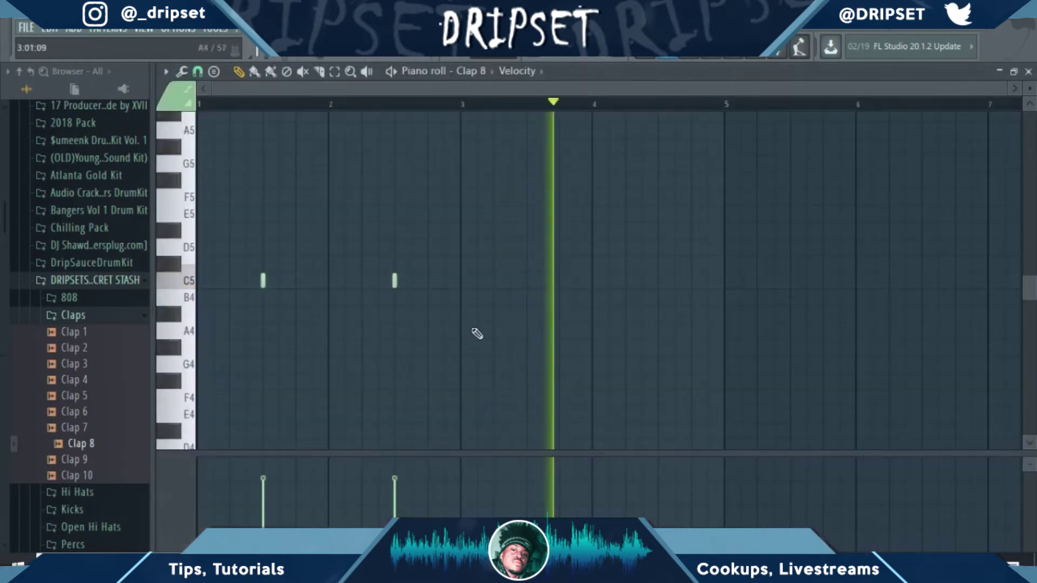
key("ctrl+a")
key("ctrl+b")
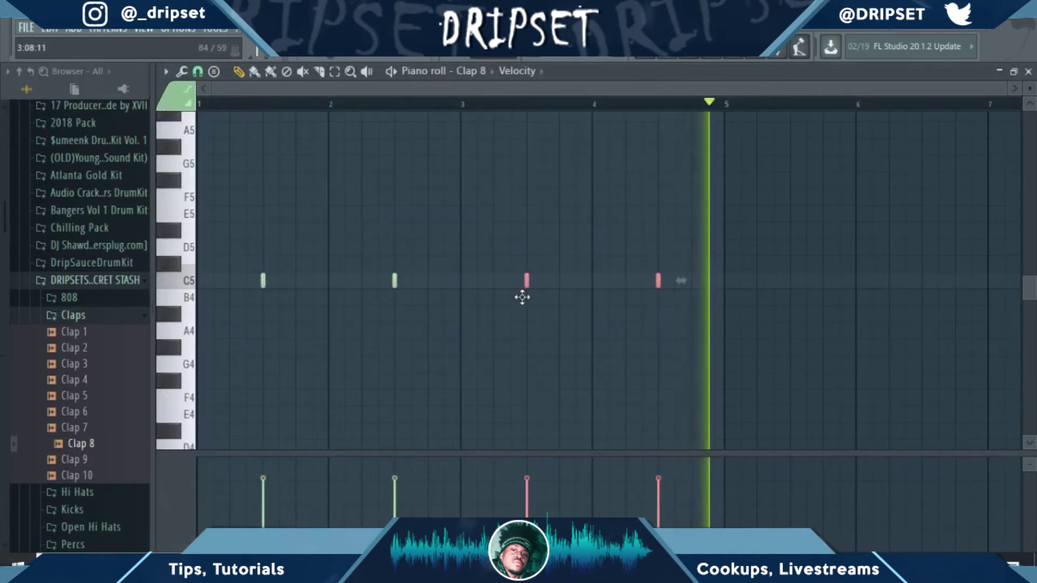
key("Down")
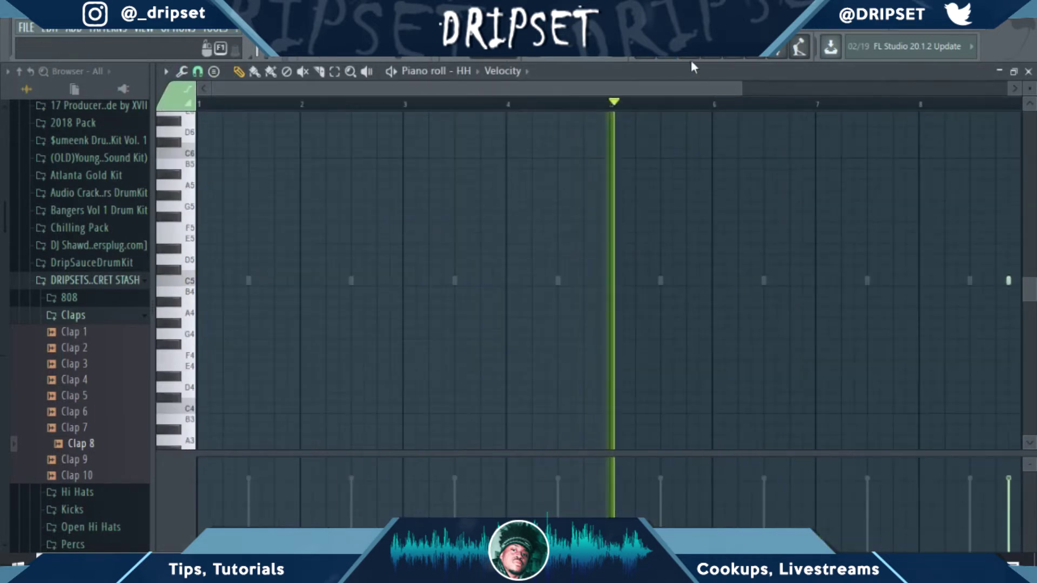
Fill the HH channel with a hit on every second step across the eight bars
key("F6")
right_click(331, 189)
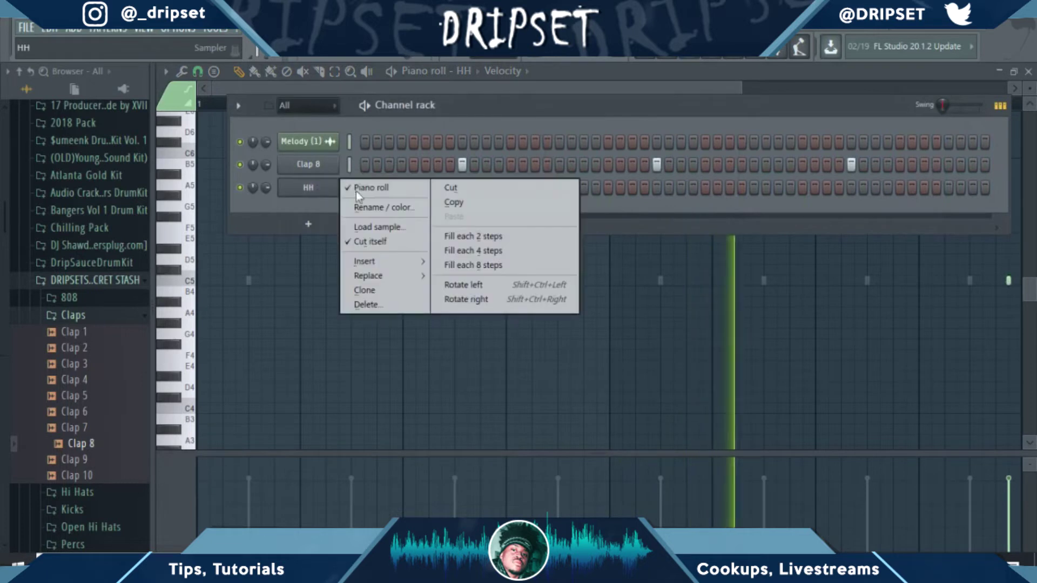
left_click(461, 235)
key("F6")
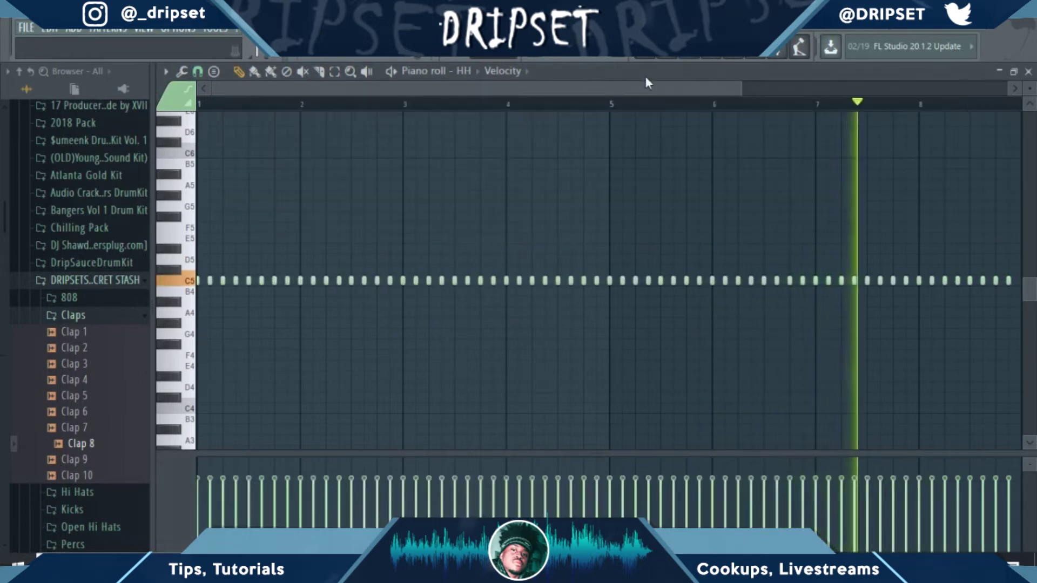
left_click_drag(731, 89, 770, 108)
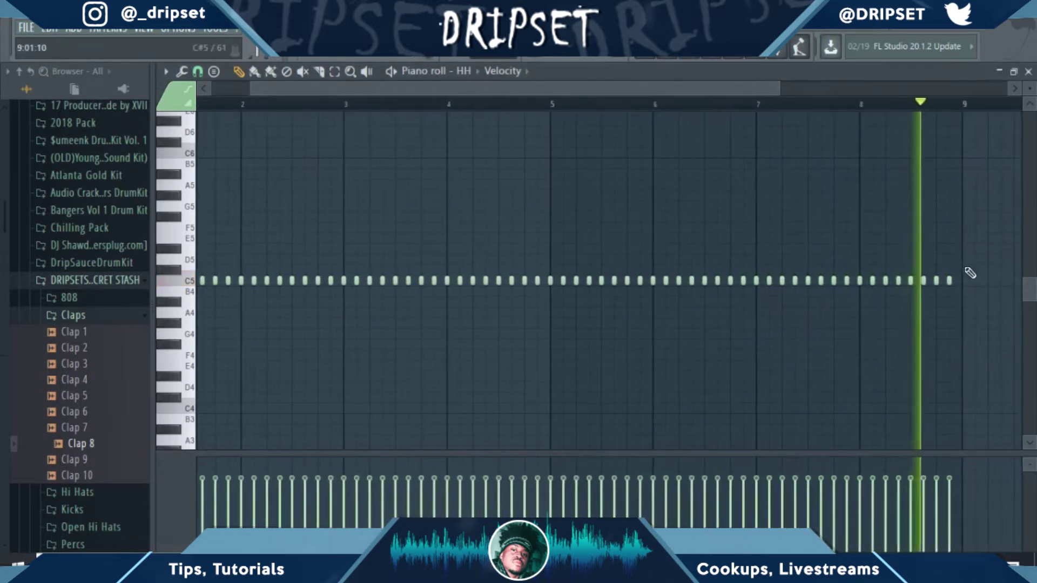
Lengthen the HH notes on C5 so they join up, and chop selected ones into rolls across bars 1 to 4
scroll(417, 296, "up", 5)
left_click(403, 280)
key("space")
left_click_drag(402, 281, 432, 285)
left_click(380, 185)
left_click_drag(351, 89, 478, 168)
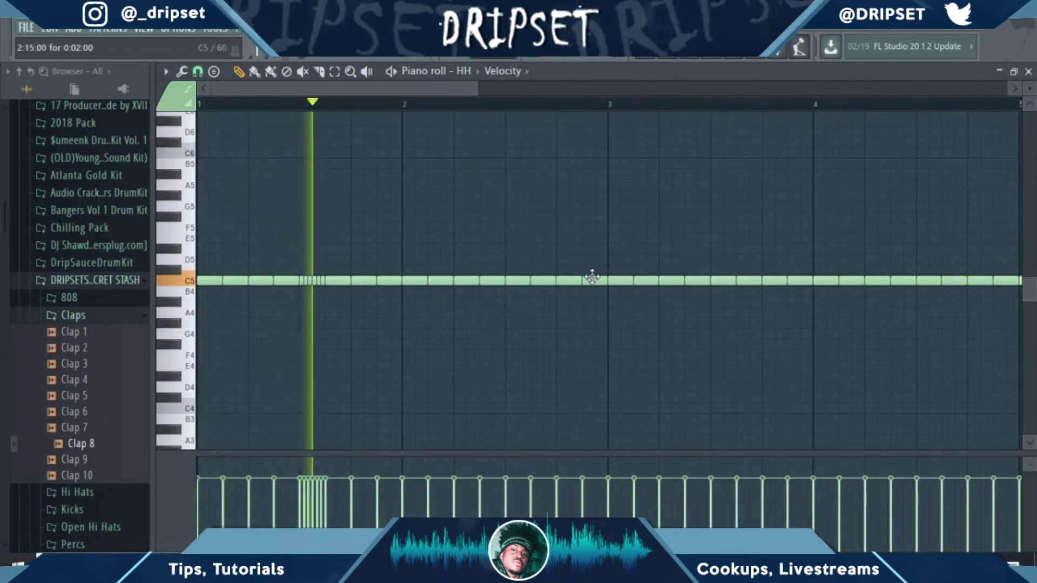
left_click(198, 71)
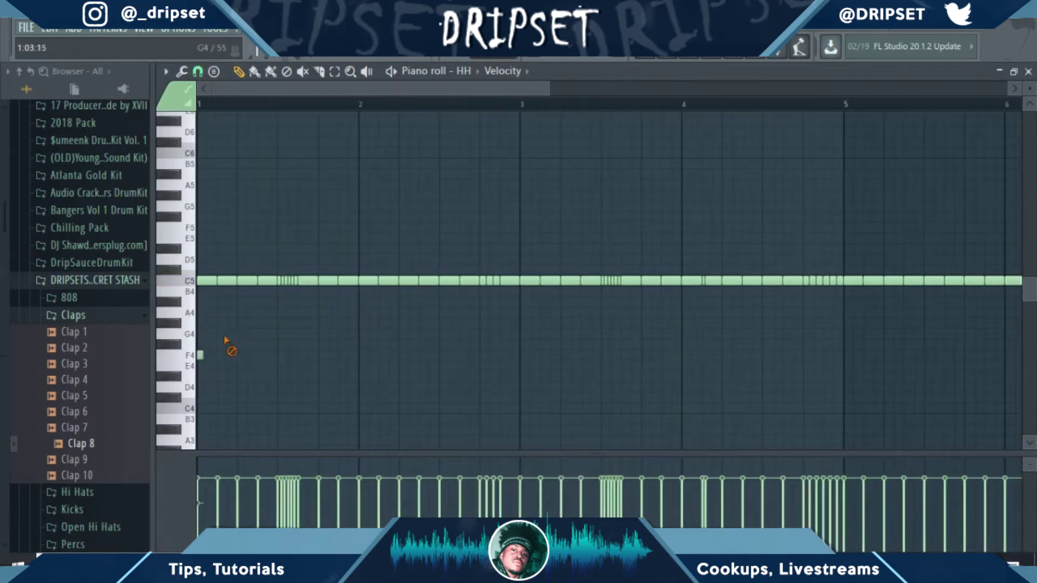
Add F4 notes to the HH part, three each in bars 1 and 3 and one late in bar 4, ending with a C4 note
left_click_drag(212, 364, 201, 355)
key("space")
left_click(324, 356)
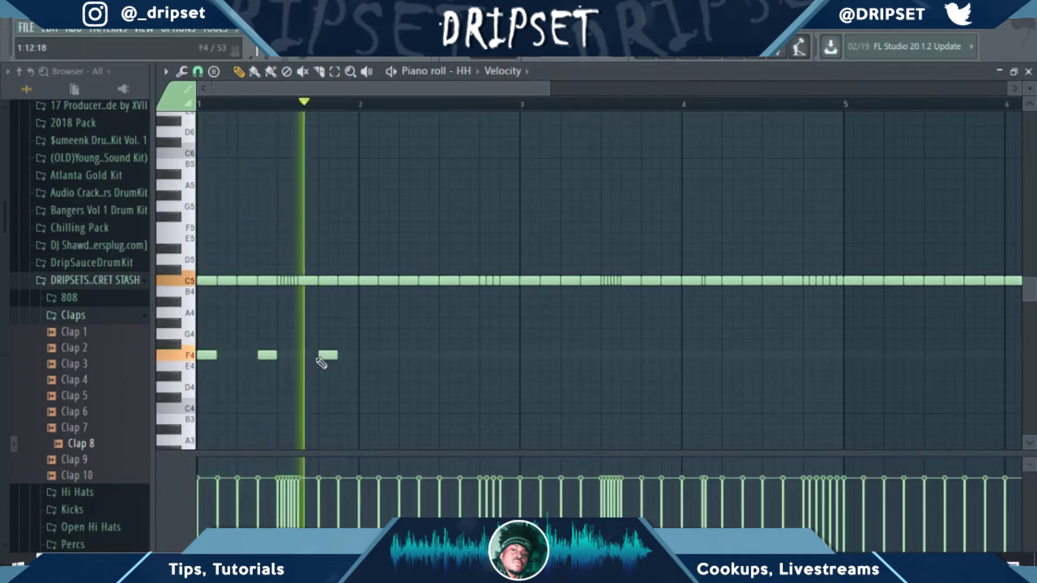
left_click(521, 355)
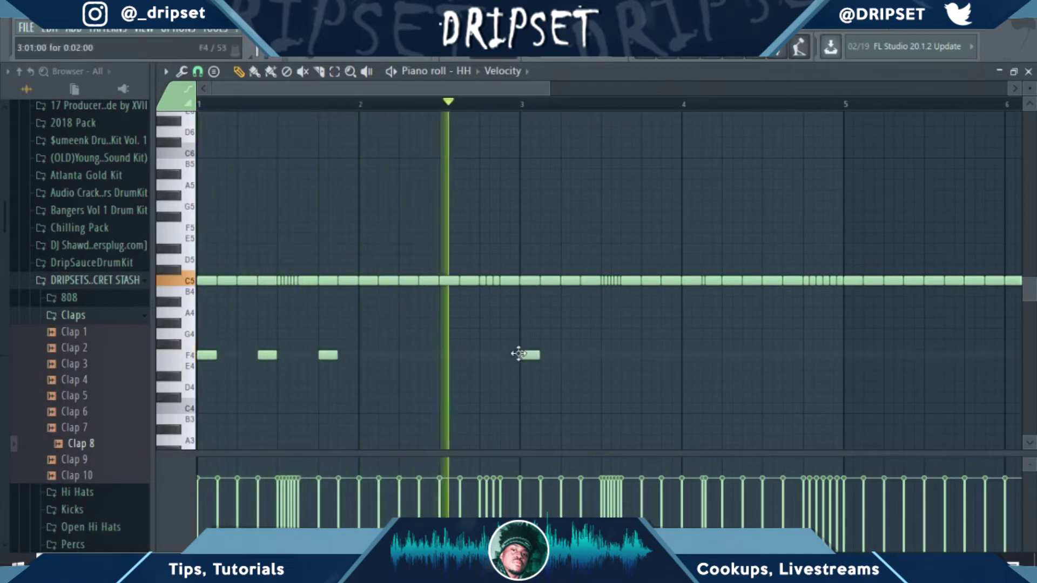
left_click(586, 356)
left_click(647, 357)
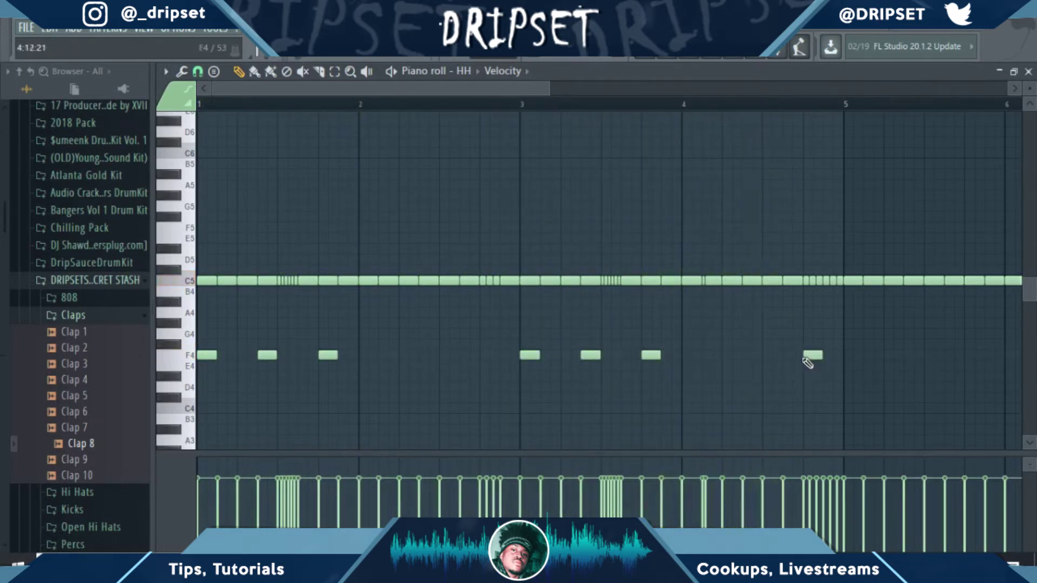
left_click(826, 409)
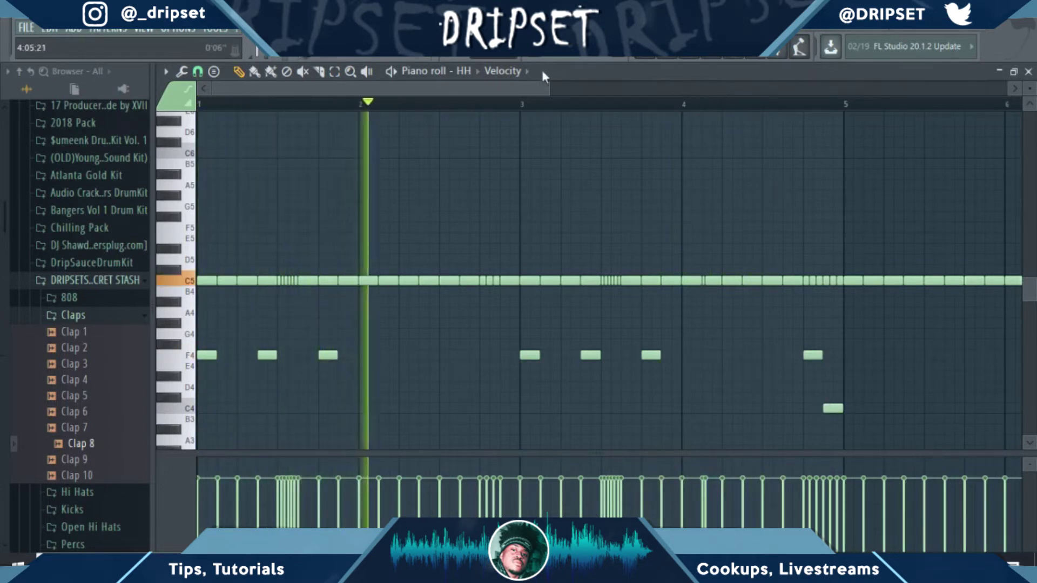
left_click_drag(550, 88, 555, 89)
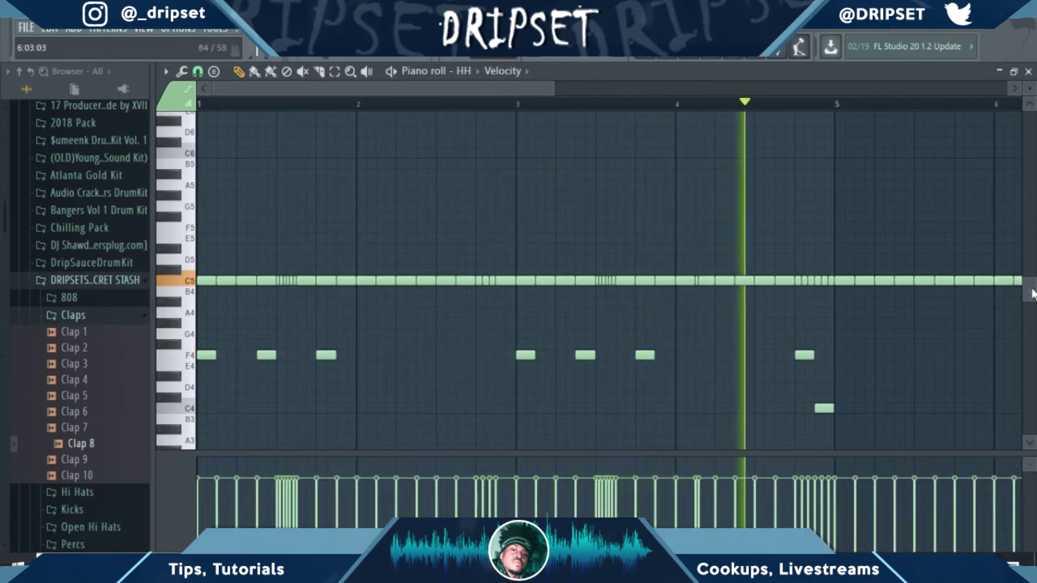
Load Snare 12 into a channel above HH, place hits on steps 15 and 19, and check its channel settings
scroll(1026, 296, "down", 5)
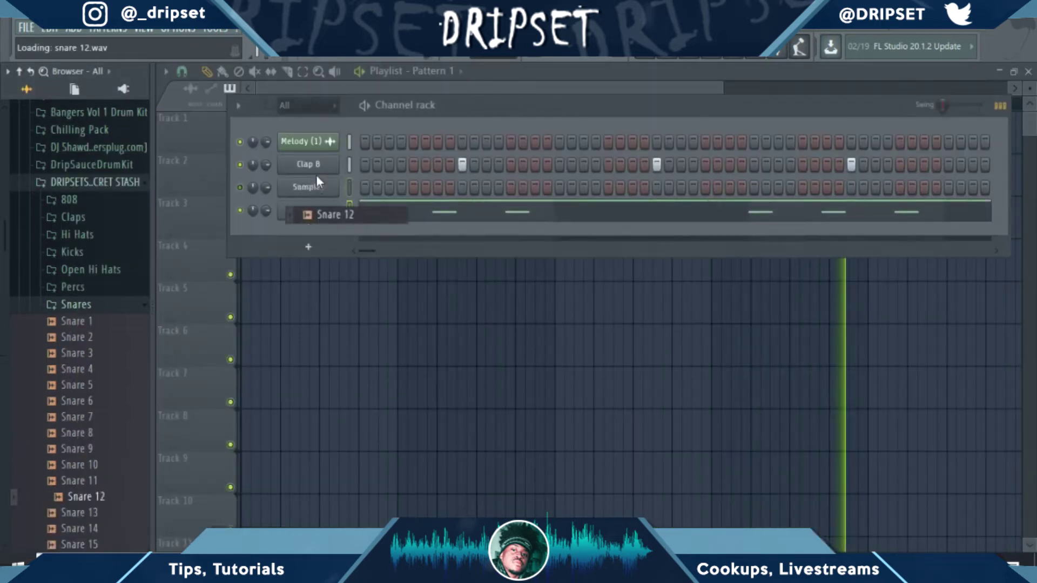
left_click_drag(316, 176, 316, 183)
left_click(535, 187)
left_click(584, 187)
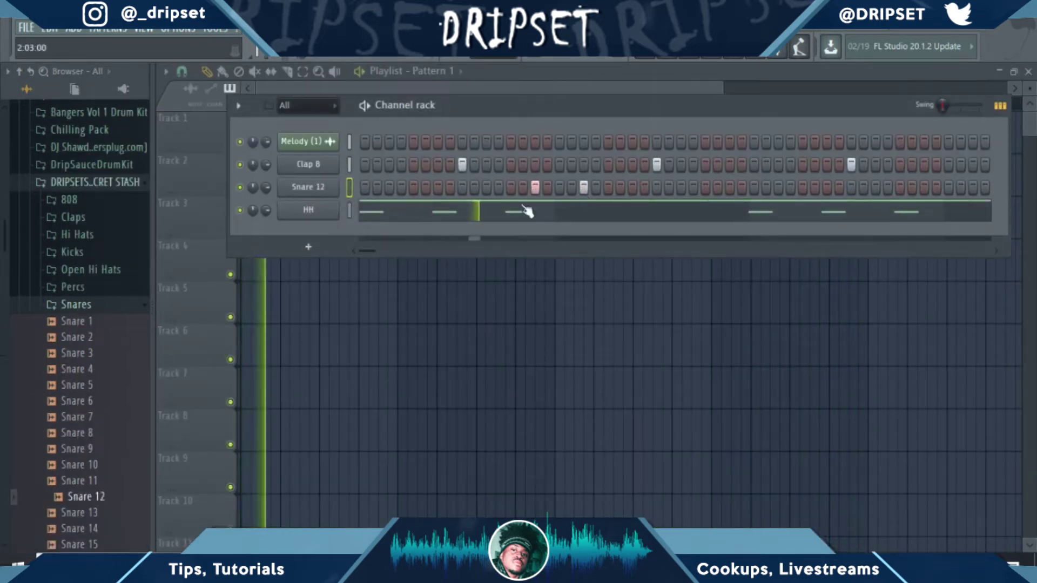
left_click(298, 187)
left_click(254, 422)
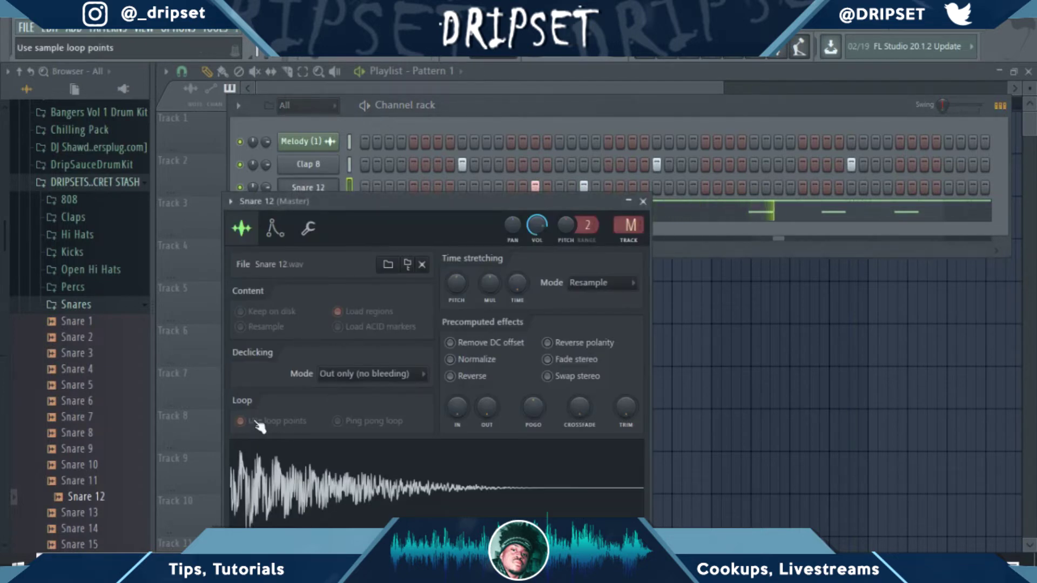
left_click(309, 229)
left_click(643, 202)
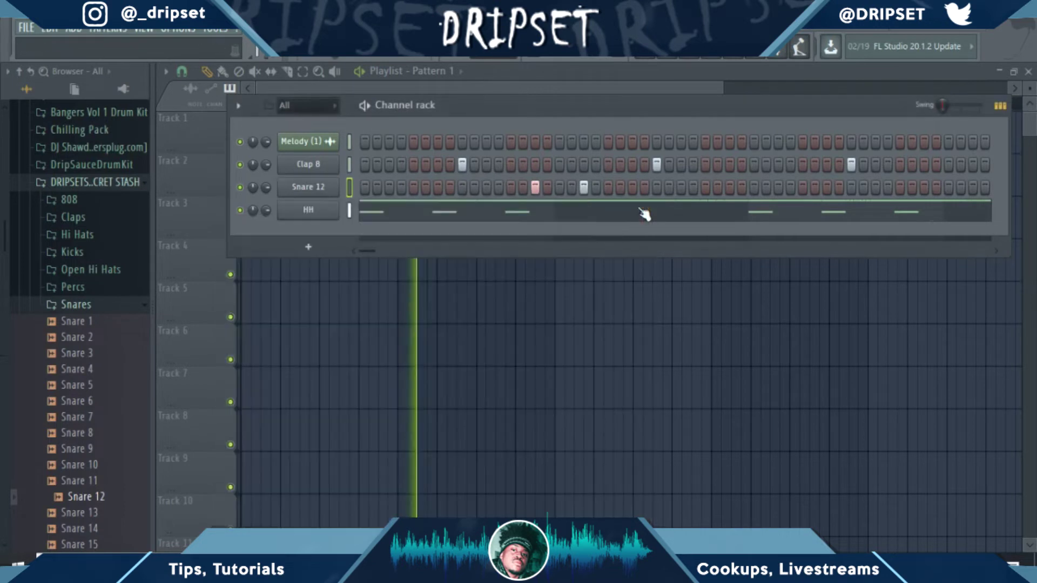
Audition samples in the Open Hi Hats folder and load OHH 6 as a new channel below HH
left_click(90, 269)
left_click(74, 397)
left_click(73, 384)
left_click(67, 367)
left_click_drag(67, 369, 324, 230)
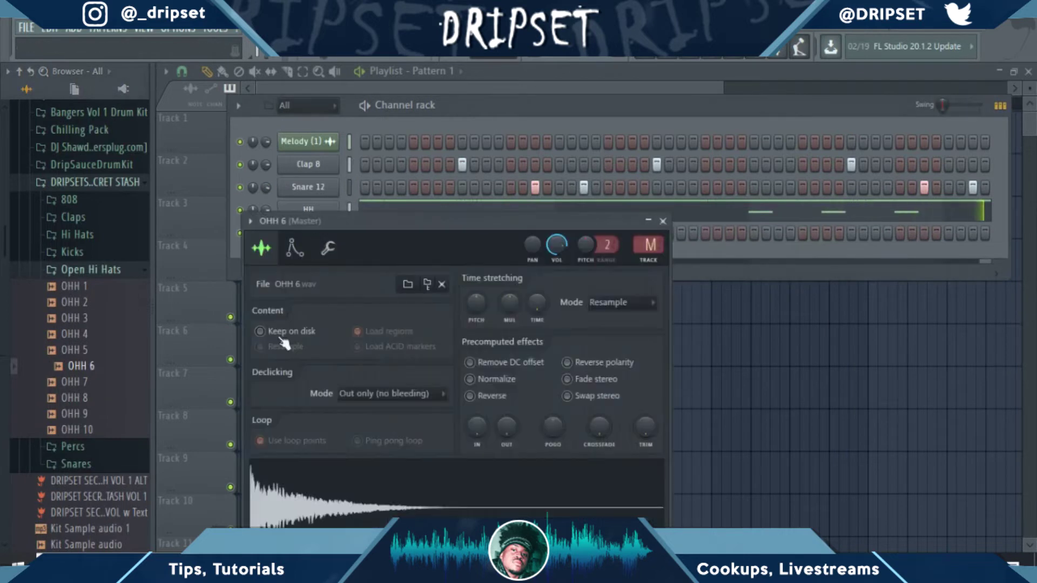
Set the OHH 6 sample's trim to 100% and make the channel cut itself with cut group 4
left_click_drag(646, 426, 646, 405)
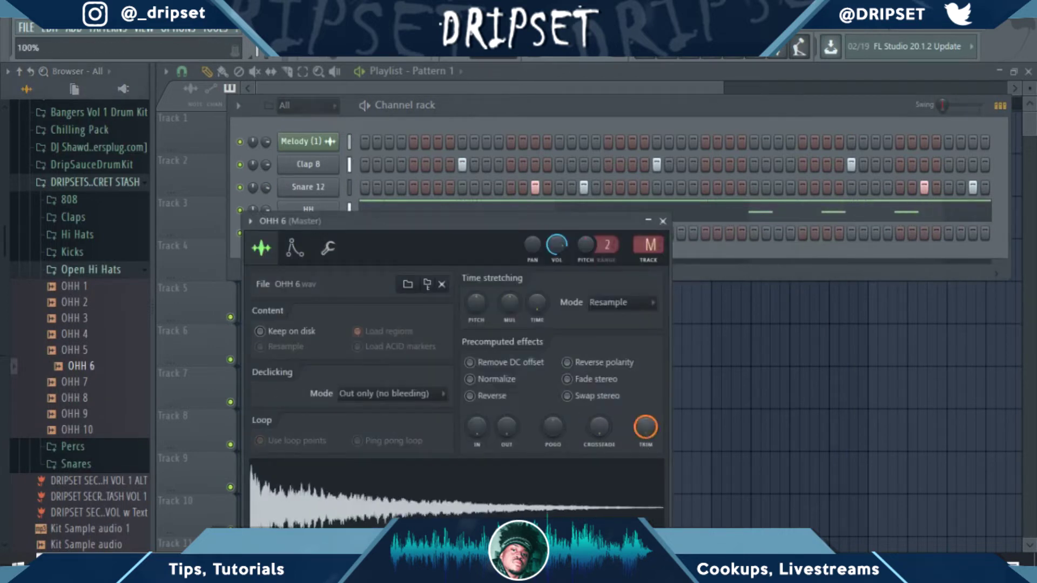
left_click(328, 247)
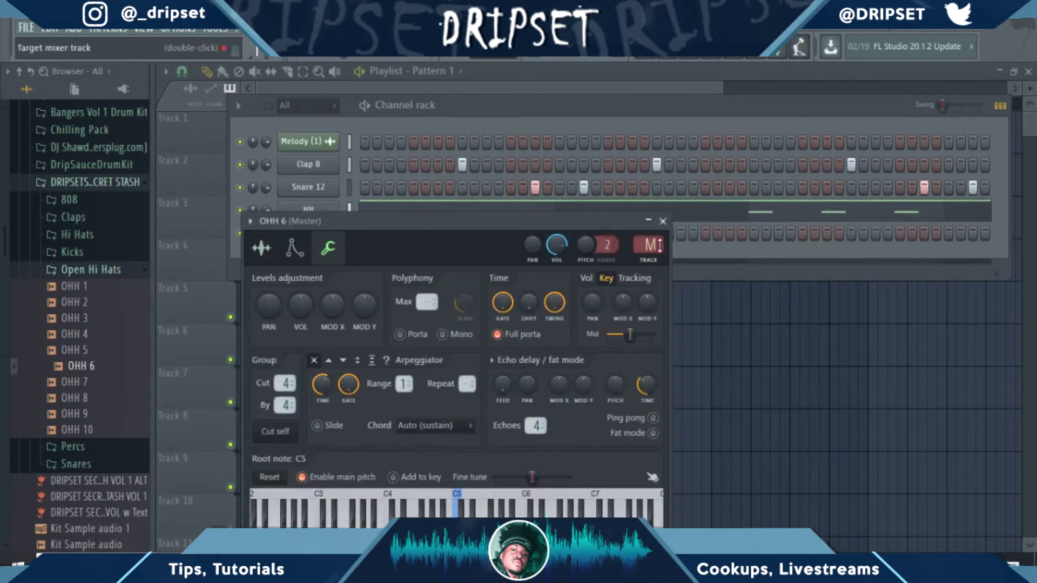
left_click(662, 220)
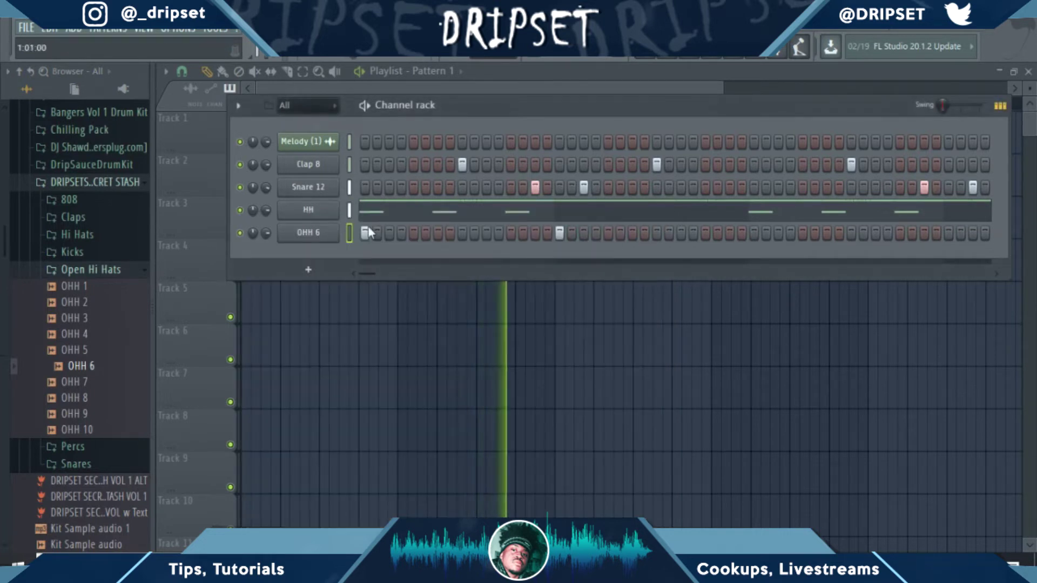
Add OHH 6 notes on C5 at the start of bars 3 and 4, and copy the four notes into bars 5 to 8
right_click(333, 238)
left_click(370, 233)
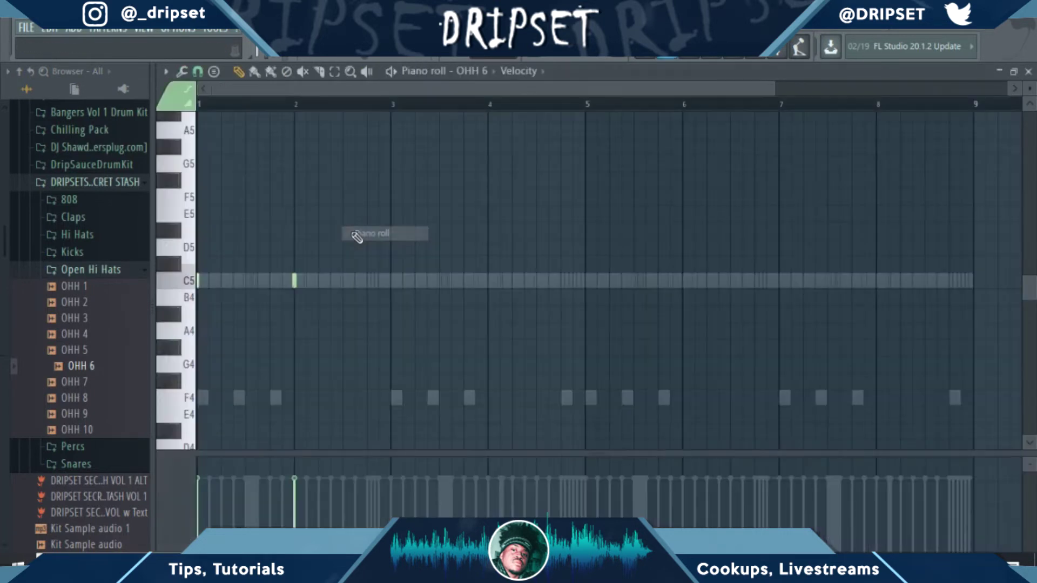
left_click(391, 281)
left_click(488, 280)
left_click_drag(657, 354, 286, 254)
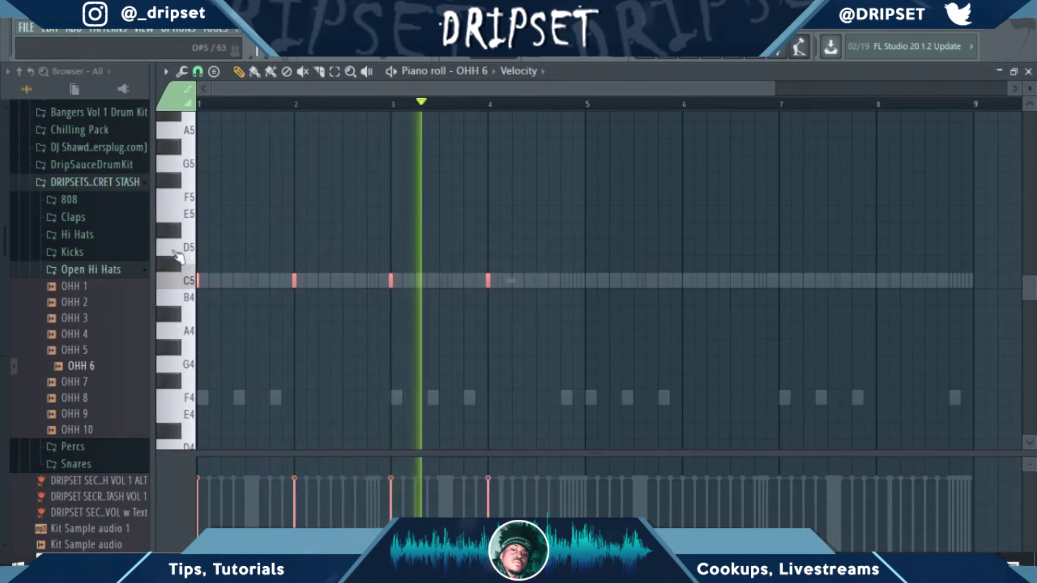
left_click(198, 281, "ctrl")
left_click_drag(198, 280, 552, 281)
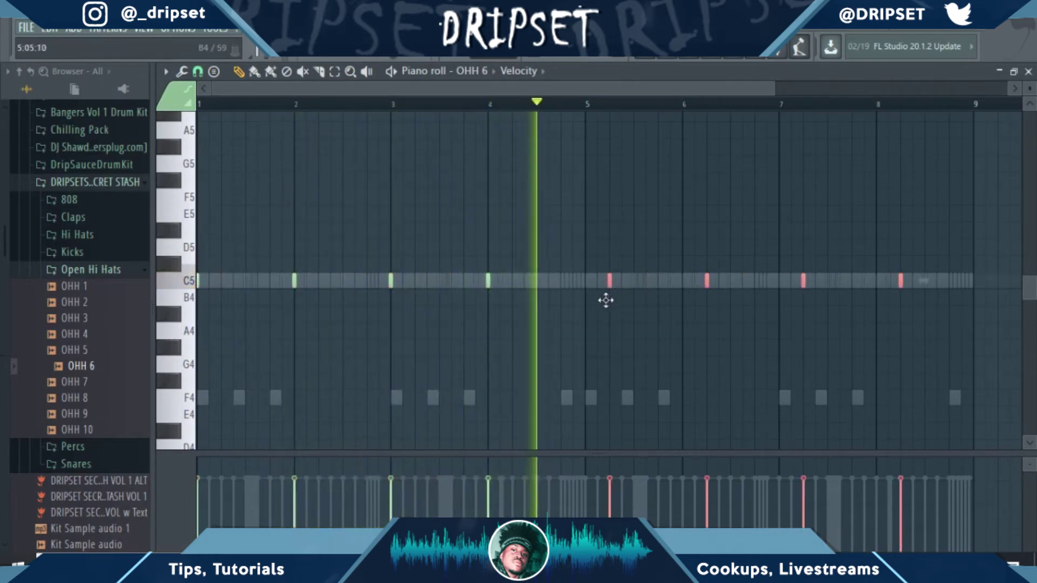
Load [PB] Perc (5) and [PB] Perc (4) from the Pi'erre Bourne kit's Percs folder, with Perc (5) hits on steps 29 and 31
left_click(668, 56)
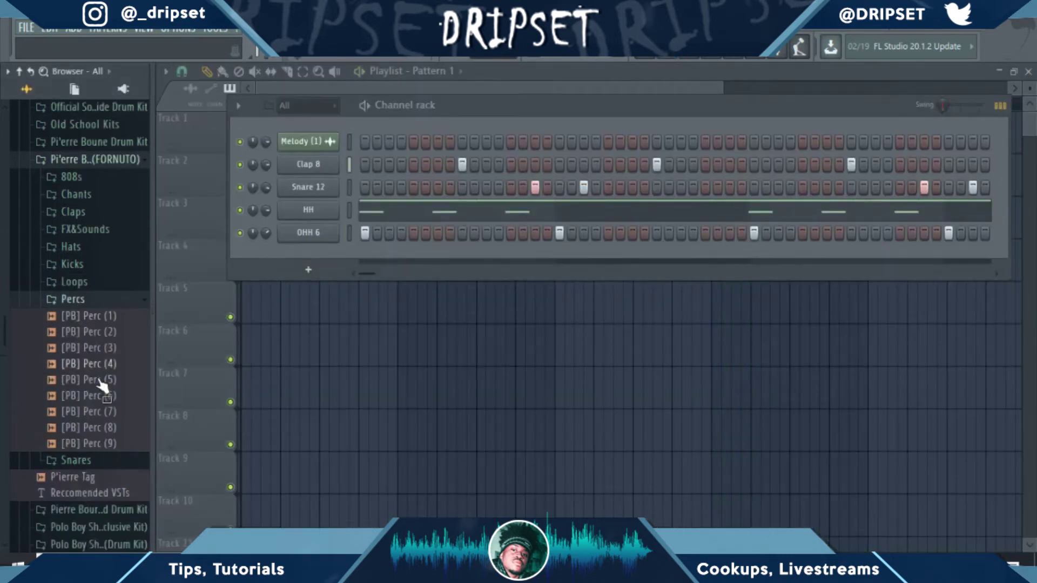
left_click(94, 396)
left_click_drag(92, 384, 300, 259)
left_click_drag(90, 367, 322, 279)
Make the [PB] Perc (4) channel cut itself with cut group 6, and close its settings
left_click(308, 278)
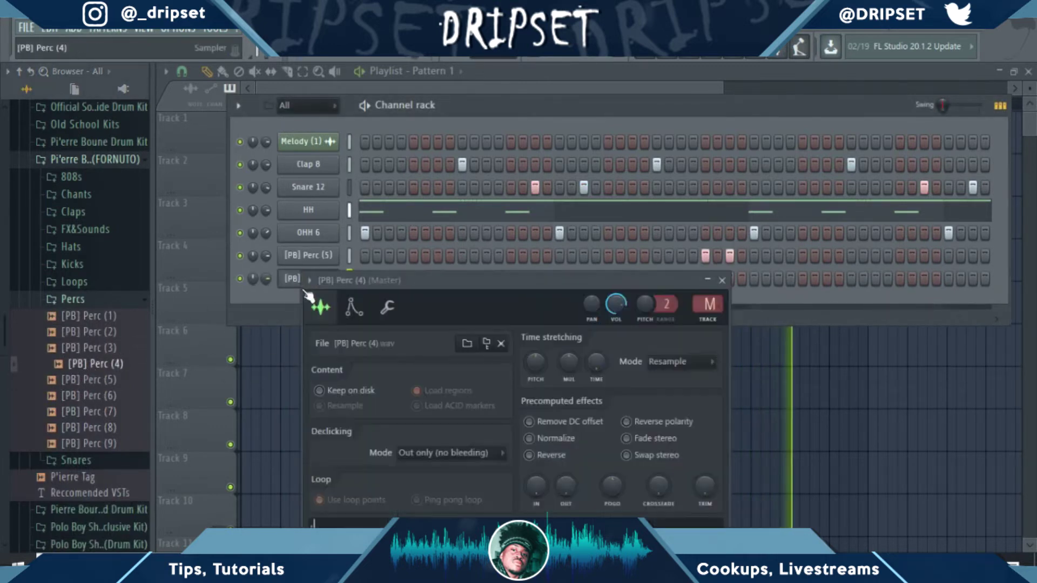
left_click(387, 307)
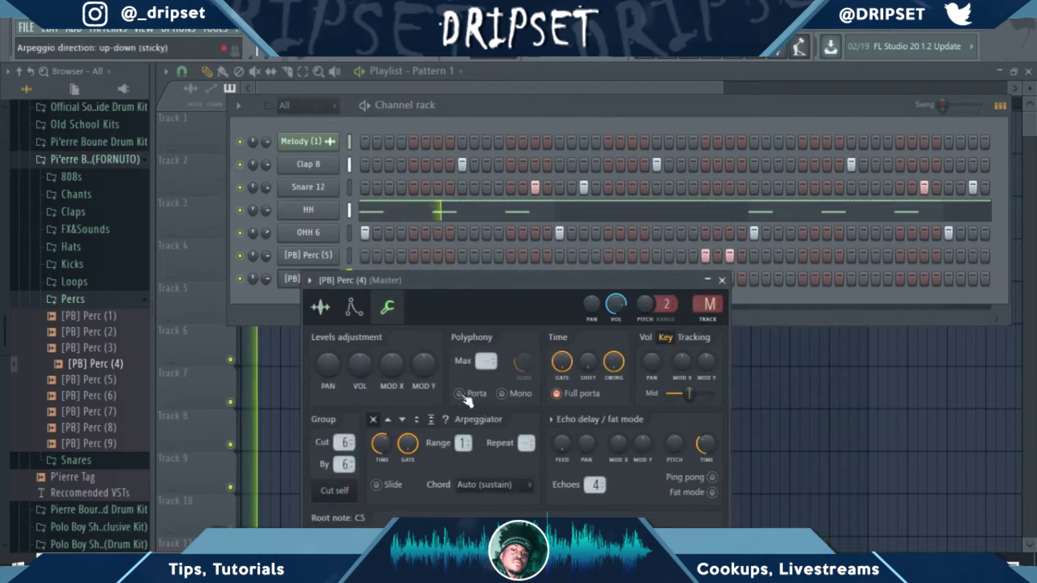
left_click(722, 280)
Place a [PB] Perc (4) hit on step 35, and copy the notes from bars 1 and 3 into bars 5 and 7
left_click(777, 279)
right_click(331, 278)
left_click(370, 279)
key("ctrl+a")
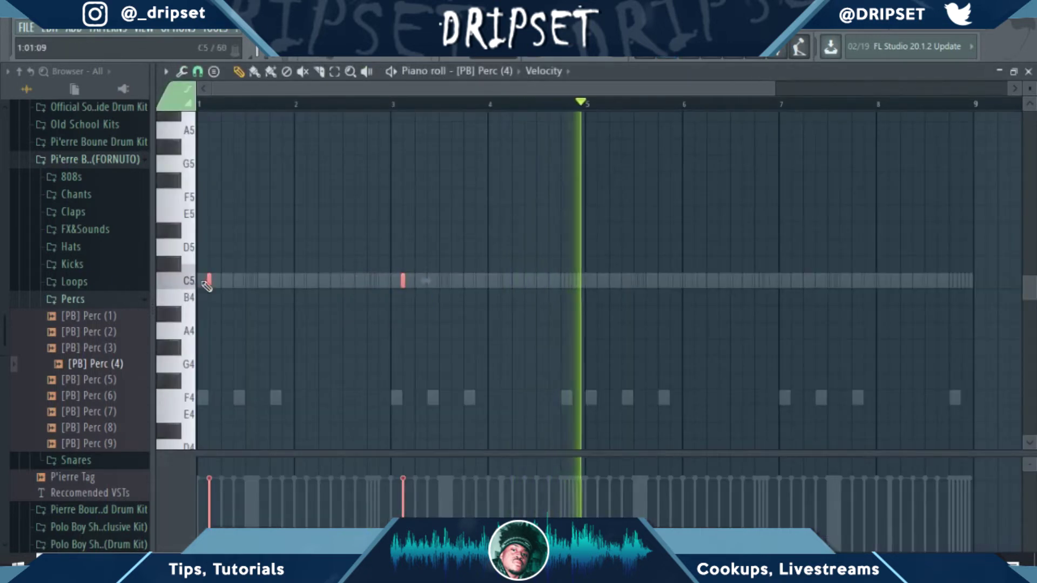
left_click_drag(208, 280, 597, 279)
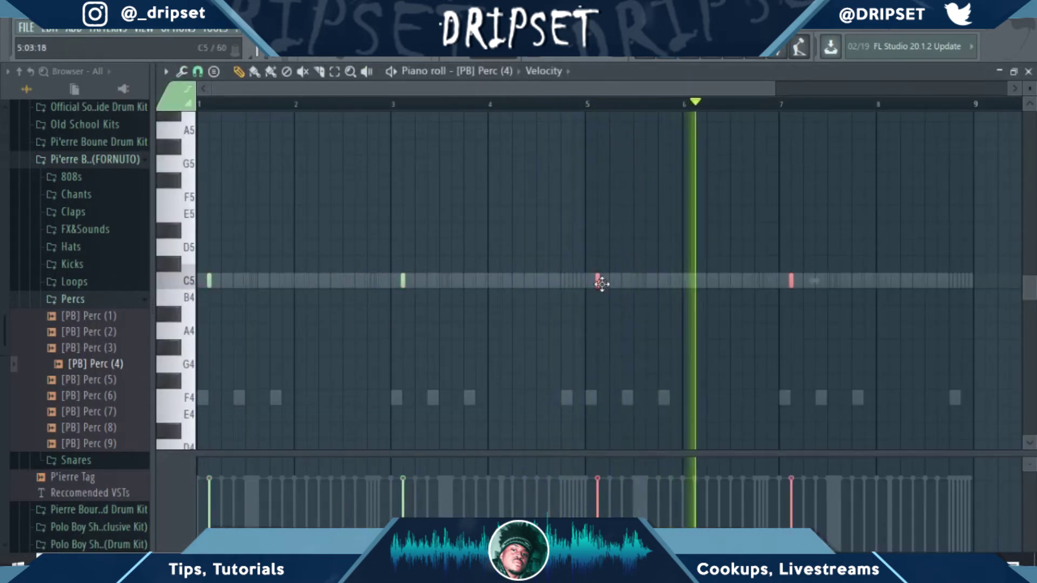
left_click(116, 298)
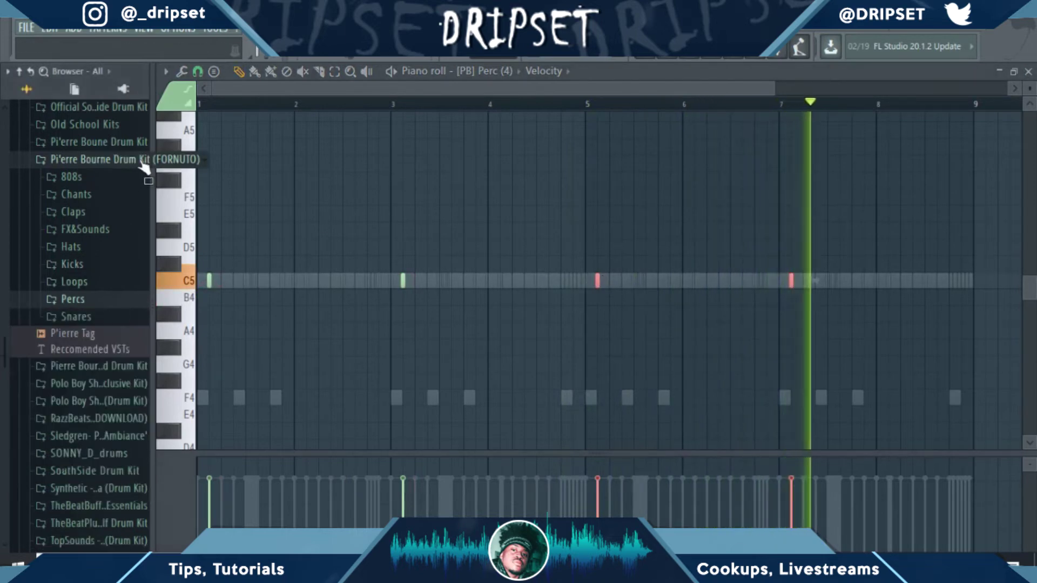
Collapse the Pi'erre Bourne kit folder, and open the HH channel's piano roll to audition its lower keys around F4
left_click(143, 160)
key("F7")
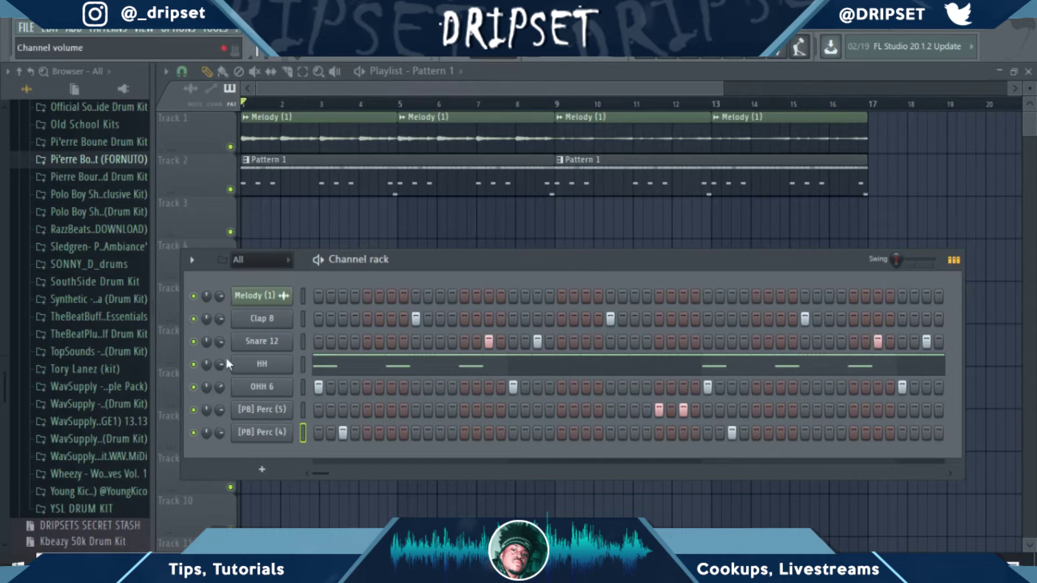
left_click(374, 366)
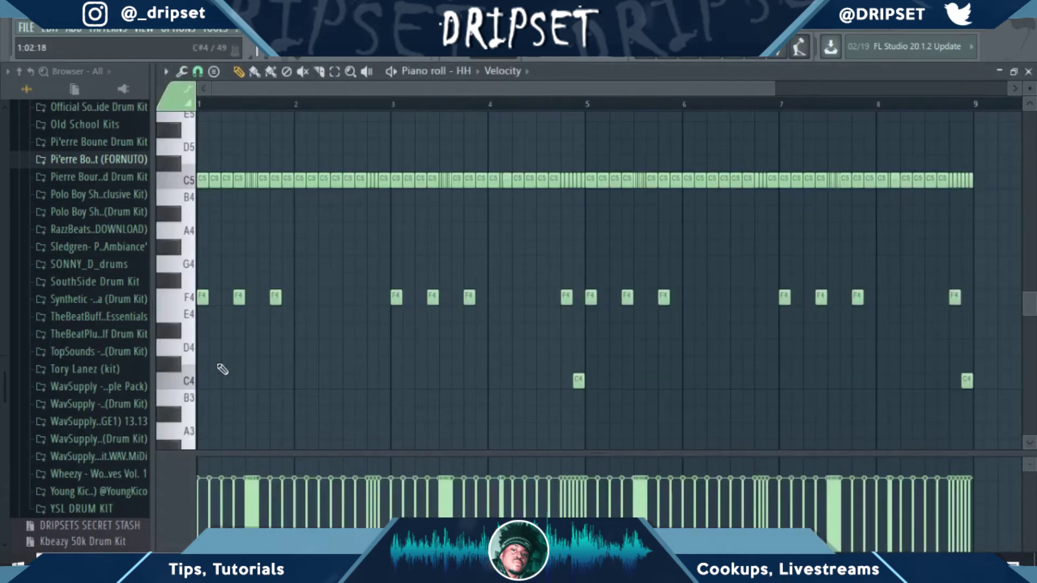
left_click(176, 315)
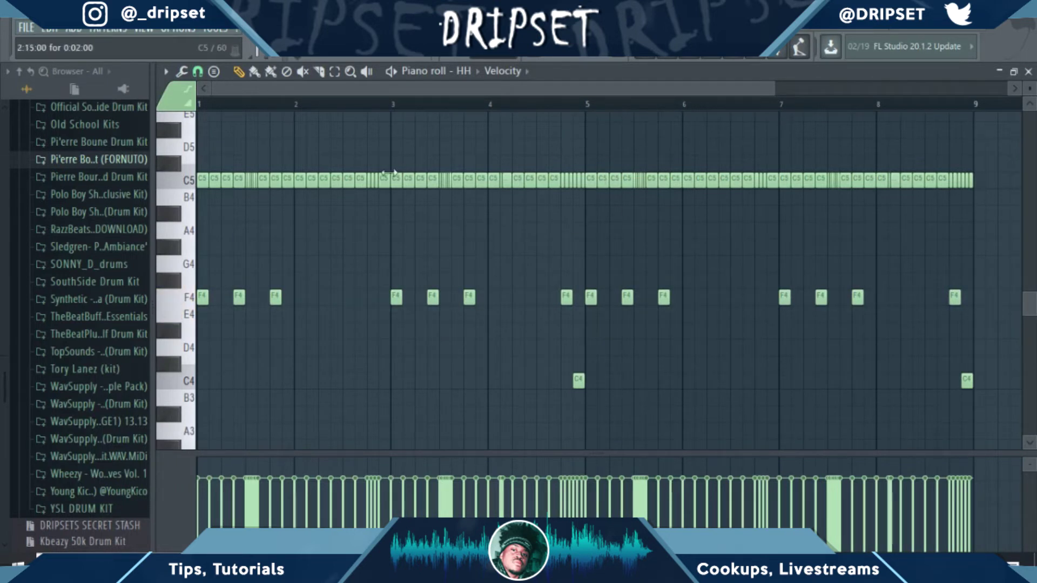
left_click(185, 303)
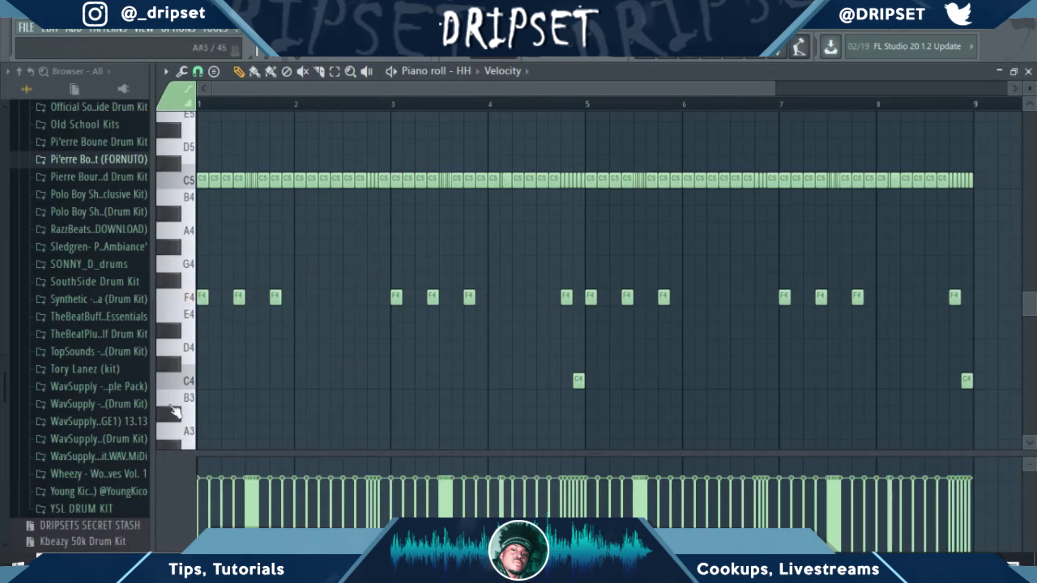
left_click(179, 301)
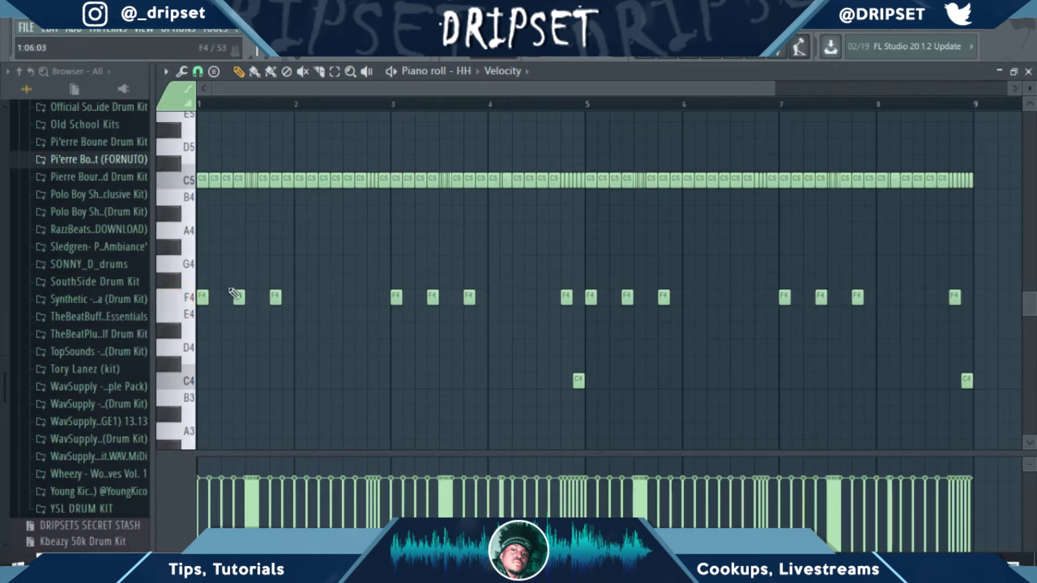
Mute every channel except Melody (1) and HH, play the hats, and restore the chopped F4 hat on step 7 to a single note
left_click(689, 54)
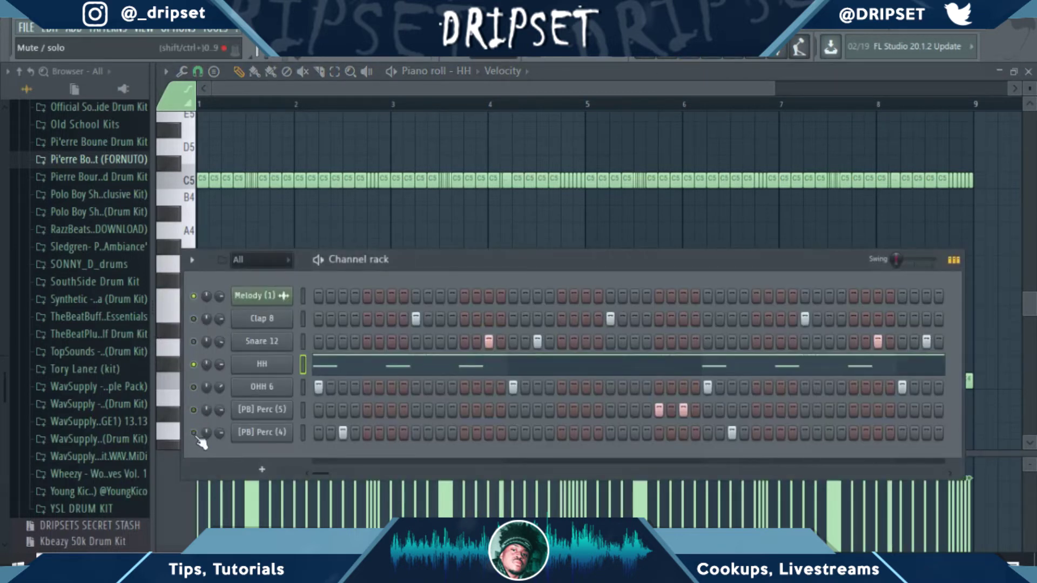
key("F6")
key("space")
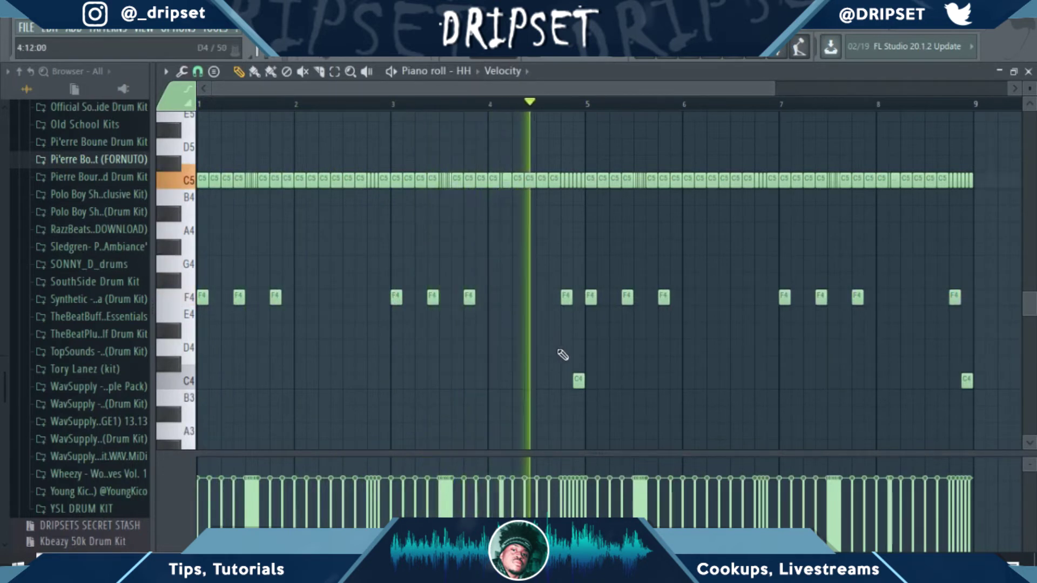
key("space")
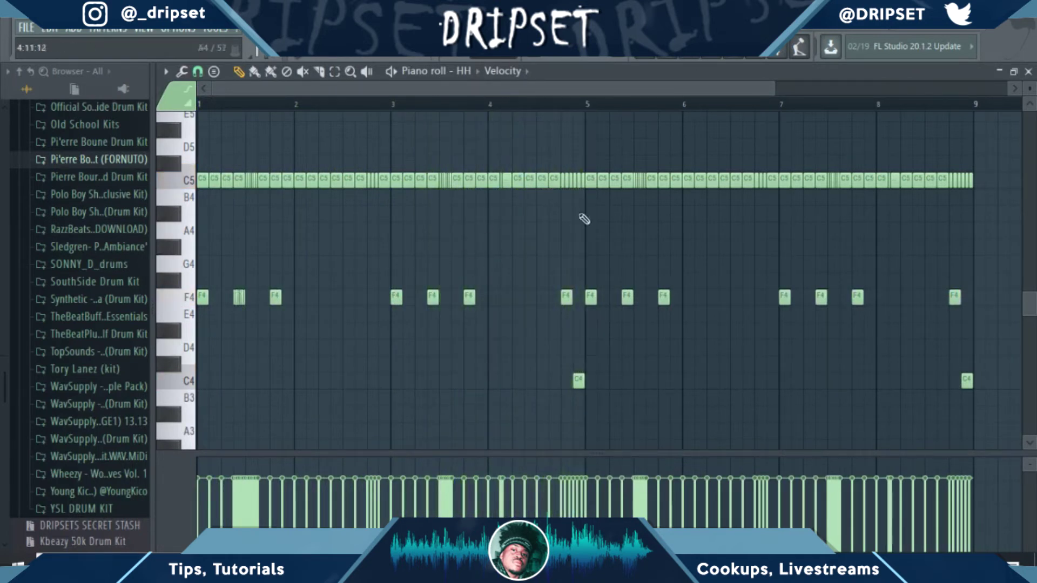
left_click_drag(241, 306, 241, 300)
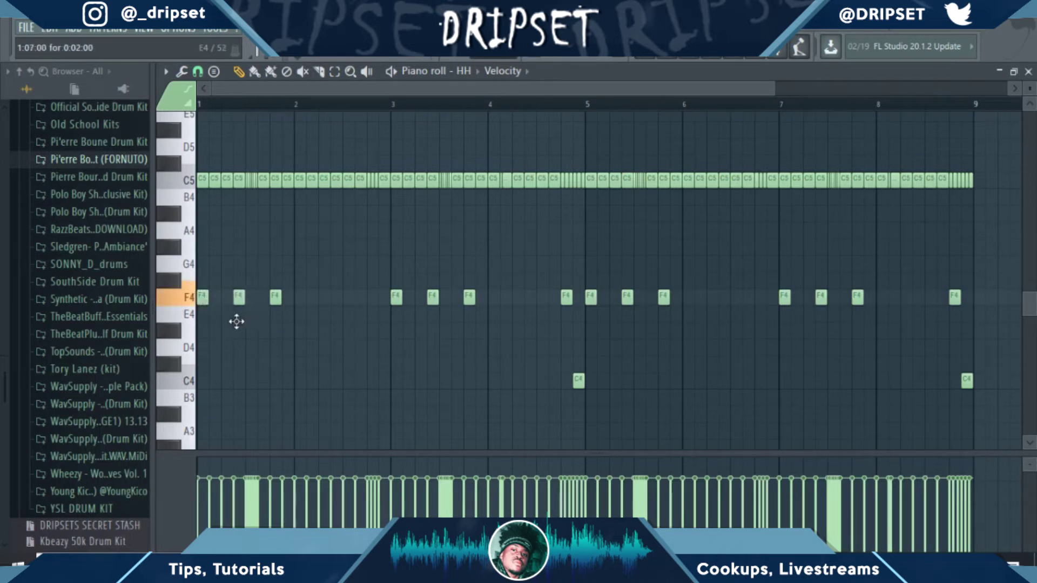
Unmute Clap 8 and Snare 12, and play the pattern several times to hear them with the hats and melody
left_click(691, 60)
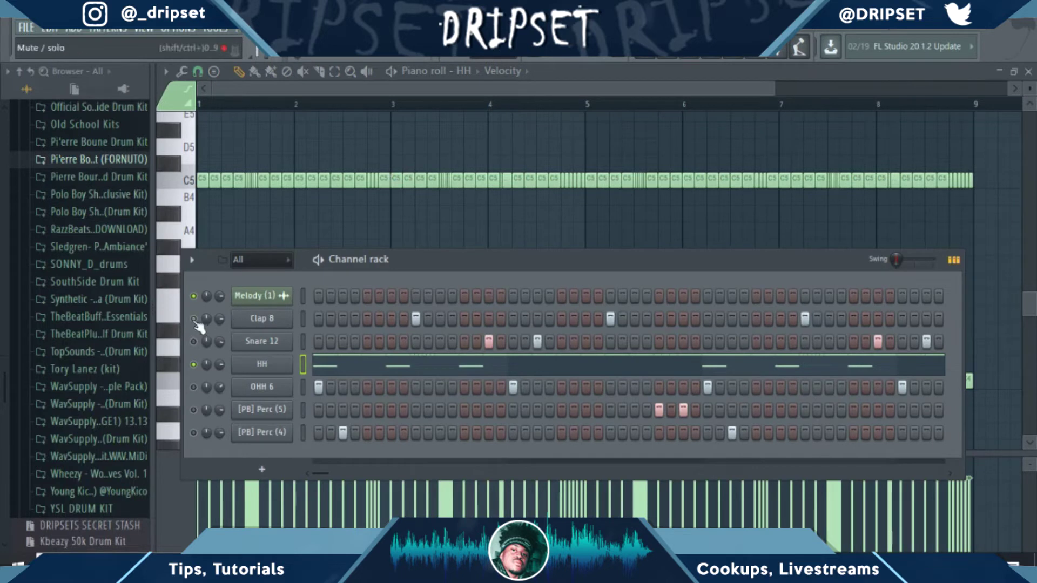
key("space")
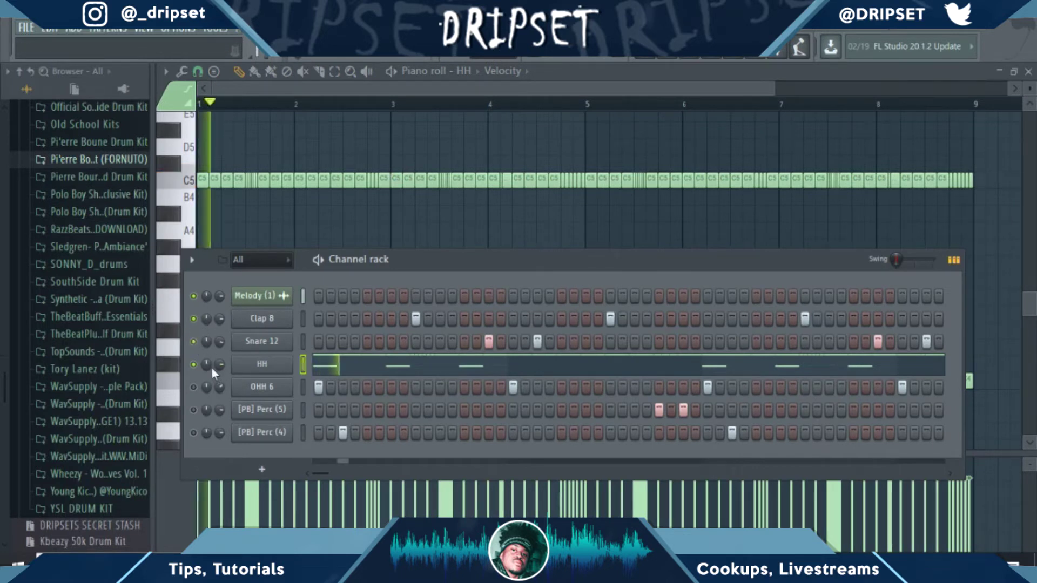
key("space")
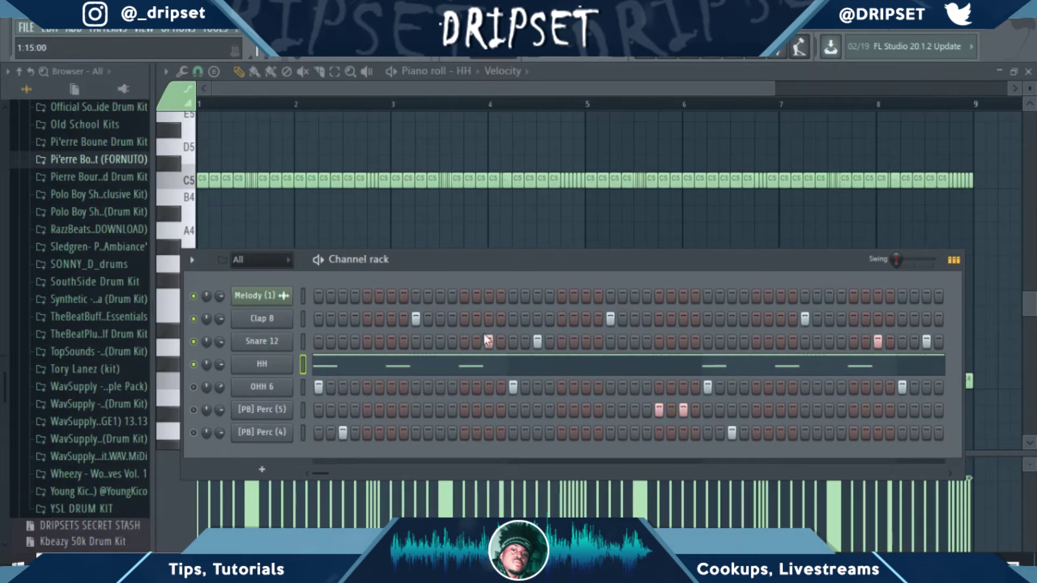
key("space")
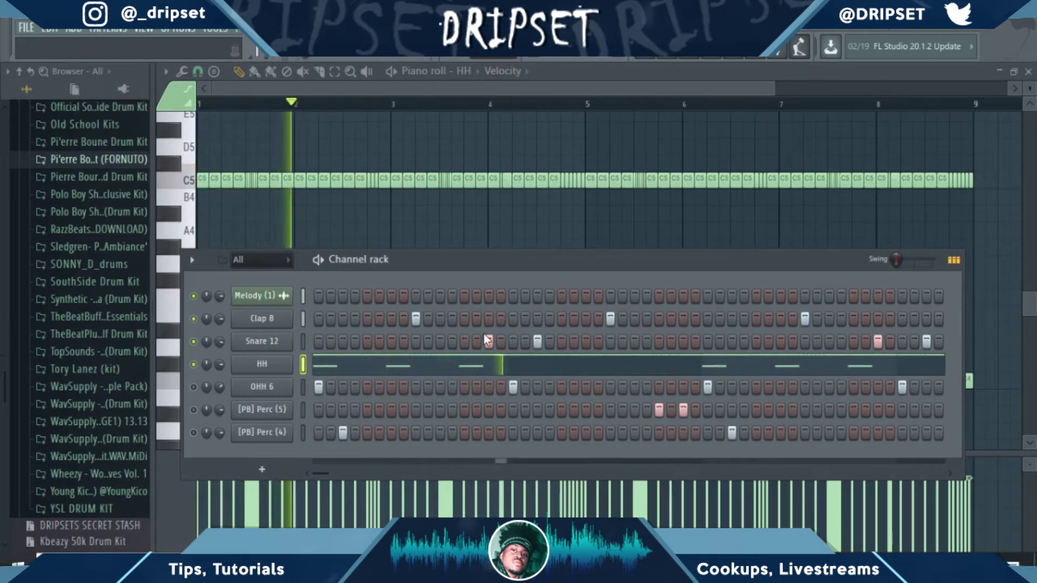
key("space")
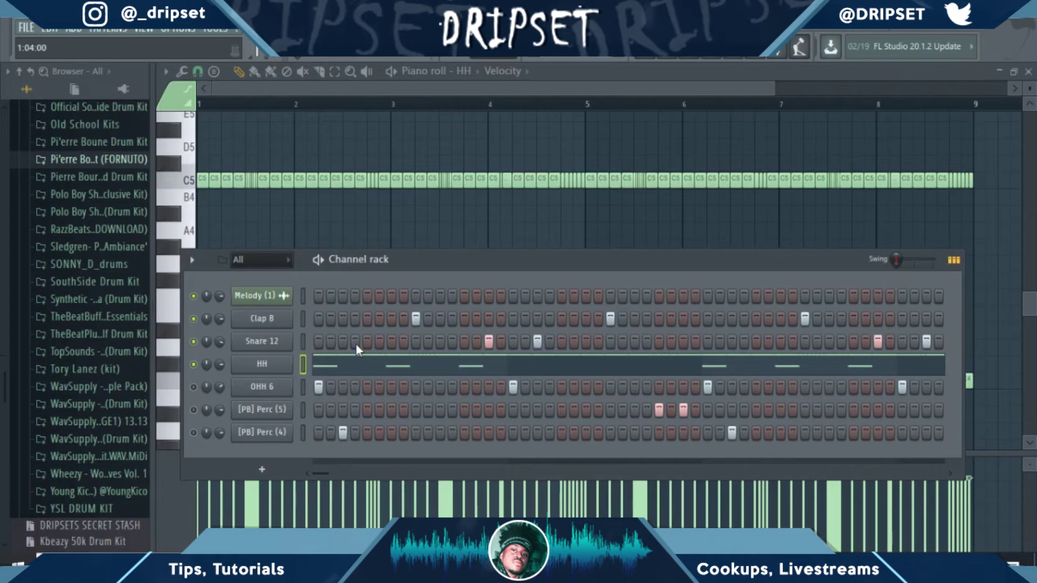
key("space")
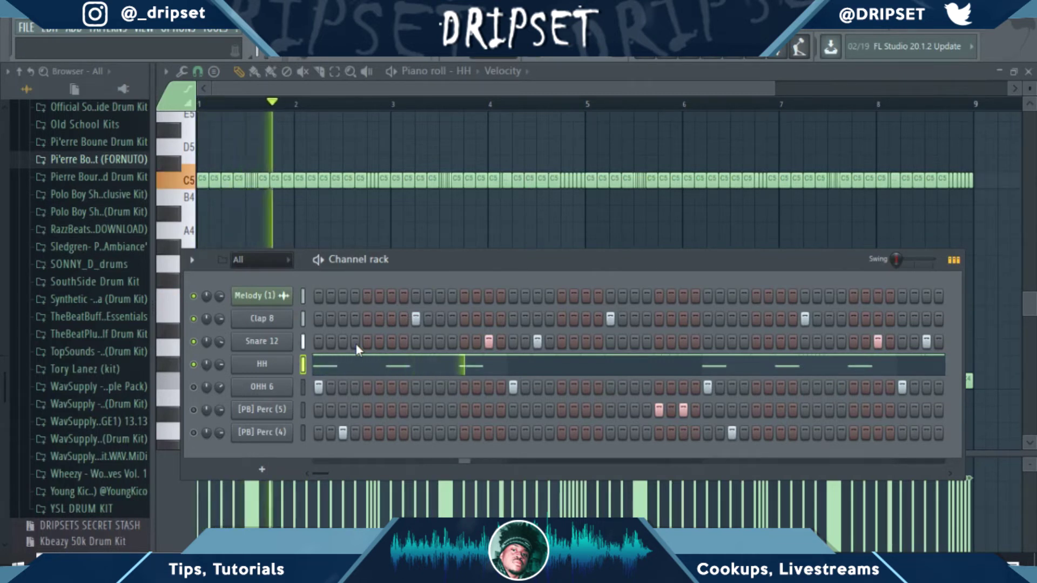
Unmute OHH 6, [PB] Perc (5) and [PB] Perc (4), and play the full drum pattern
key("space")
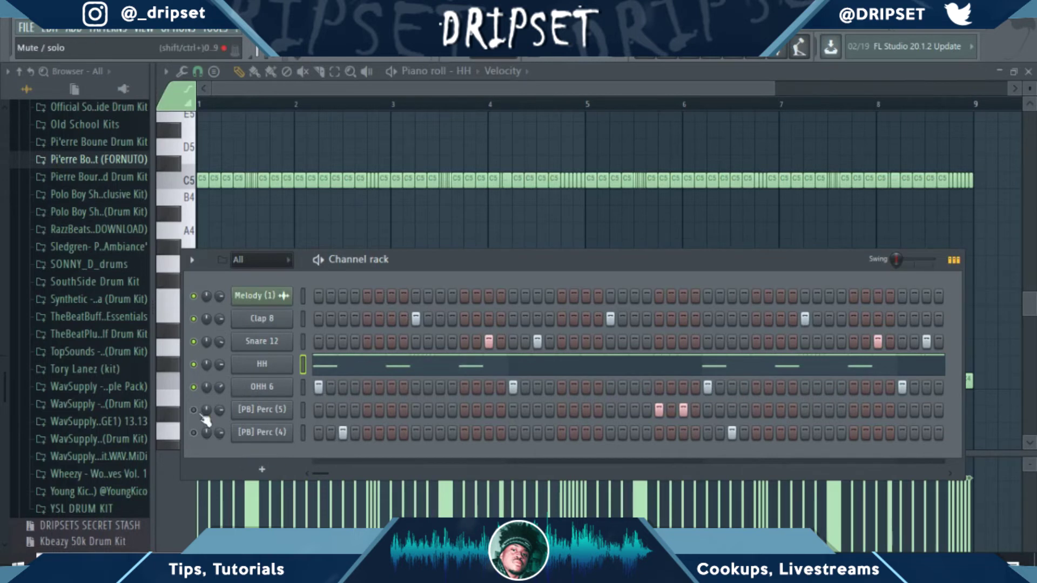
key("space")
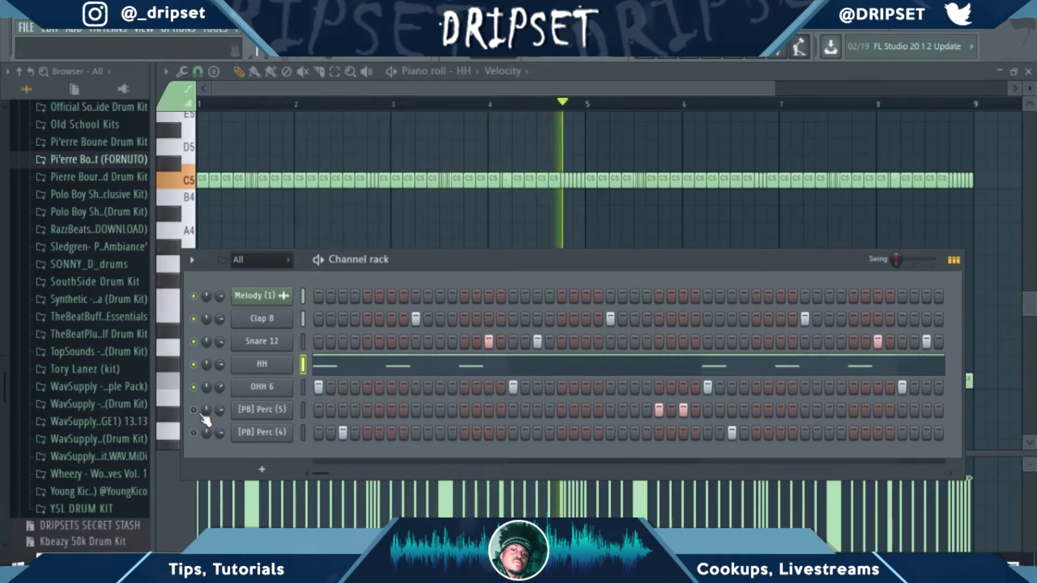
key("space")
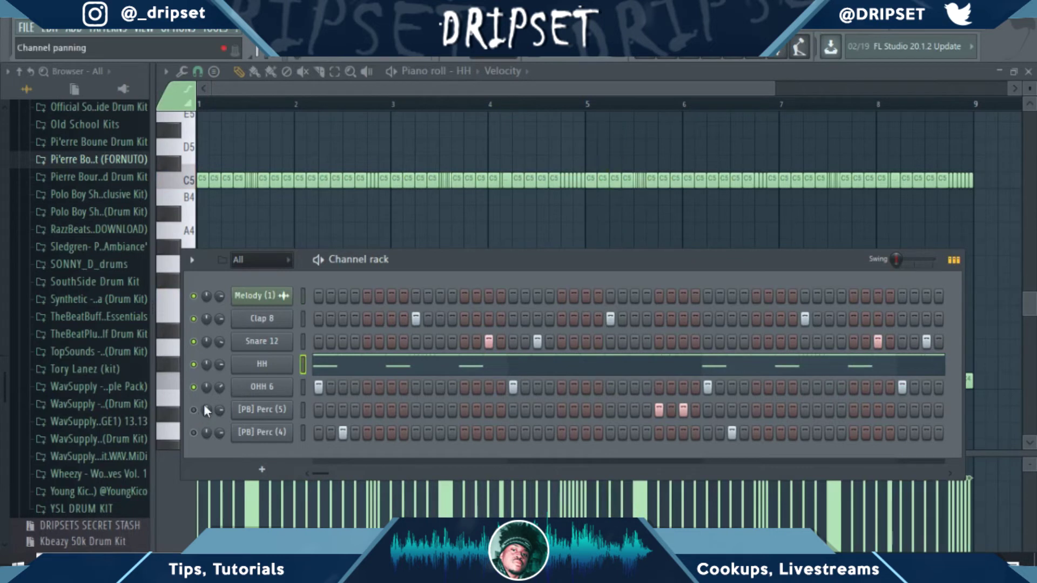
left_click(193, 410)
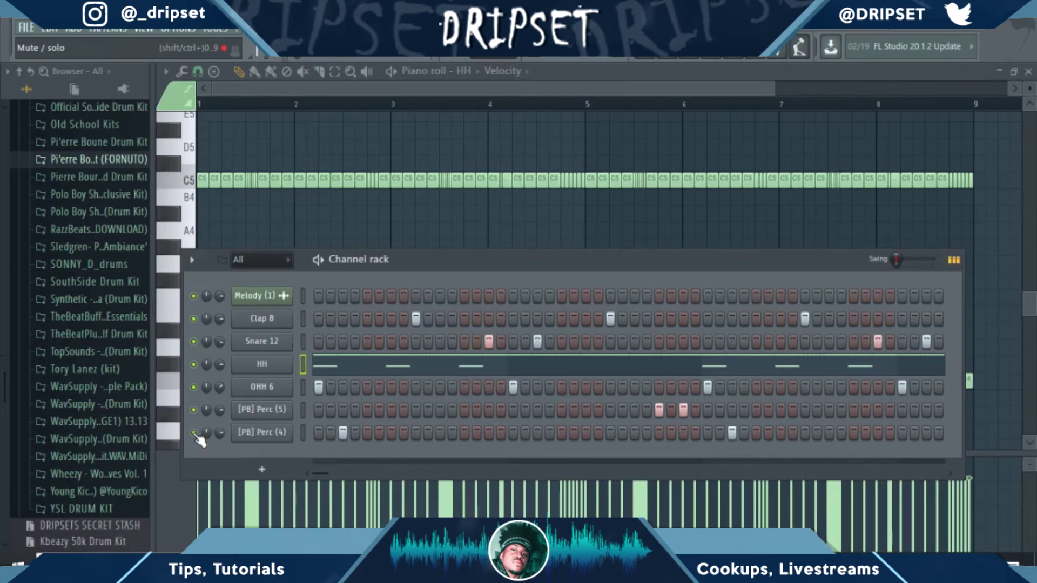
key("space")
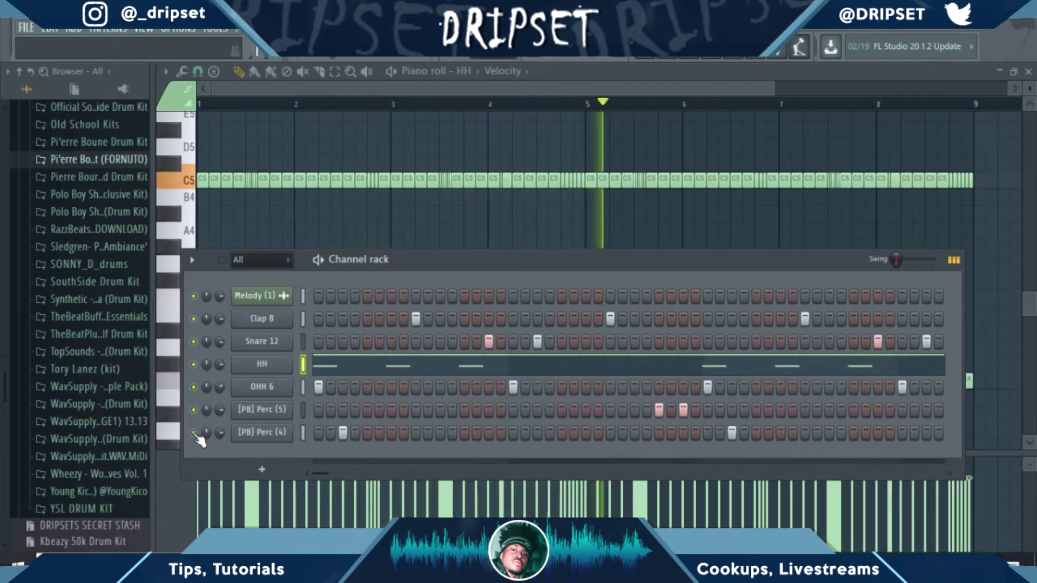
key("space")
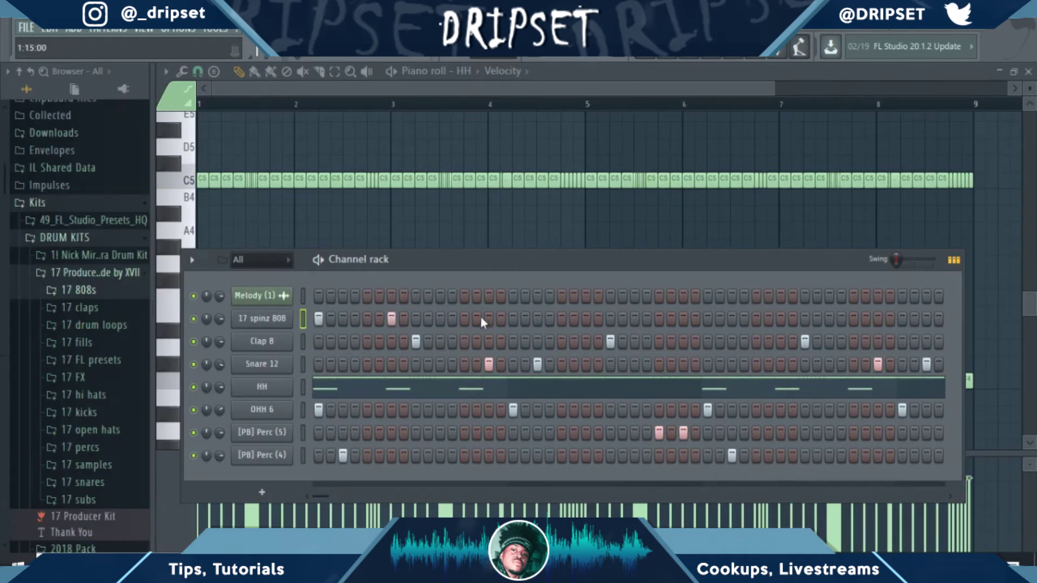
Add 17 spinz 808 hits on steps 13, 33, 35, 39 and 45 while the beat plays
key("space")
left_click(465, 319)
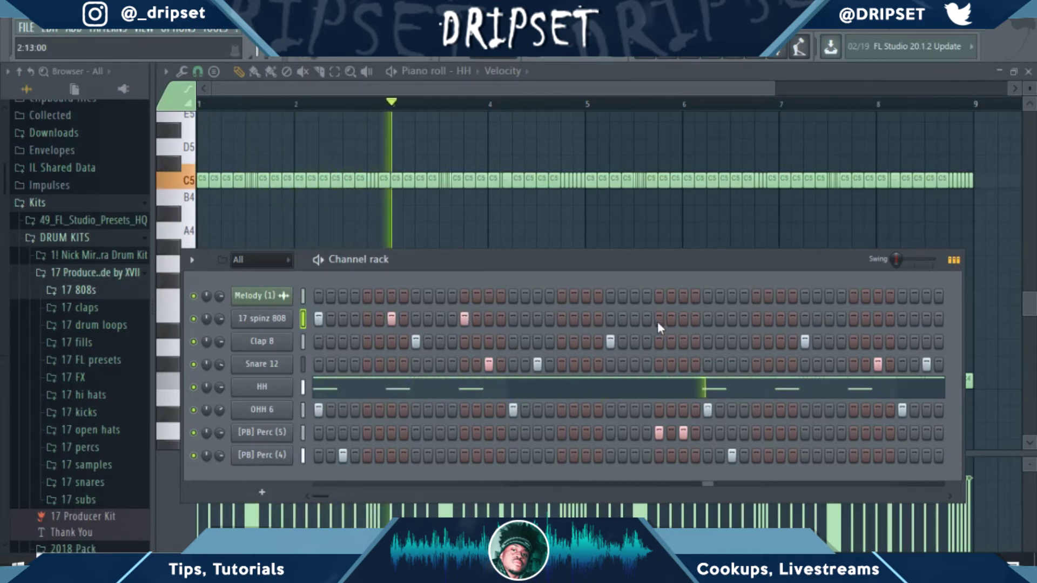
left_click(707, 319)
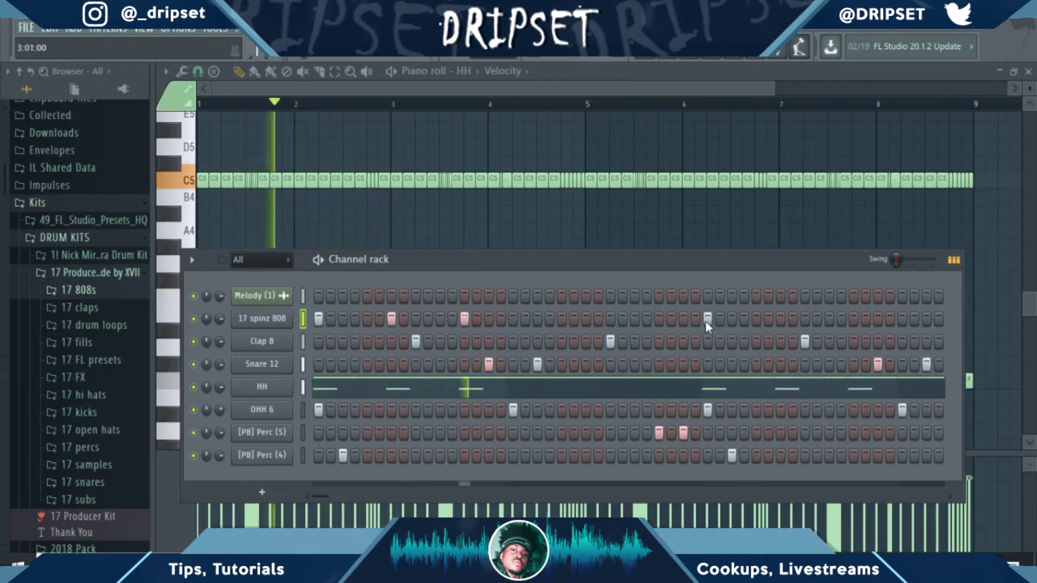
left_click(731, 319)
left_click(781, 320)
left_click(853, 319)
Make 17 spinz 808 cut itself with cut group 7, and lower all its notes in the piano roll to A#6
right_click(277, 312)
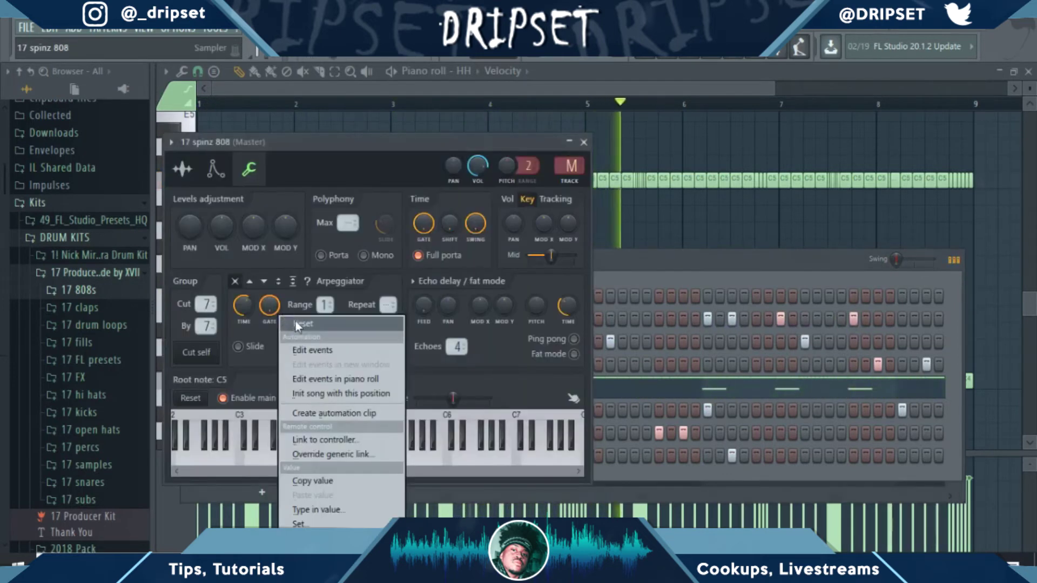
left_click(302, 346)
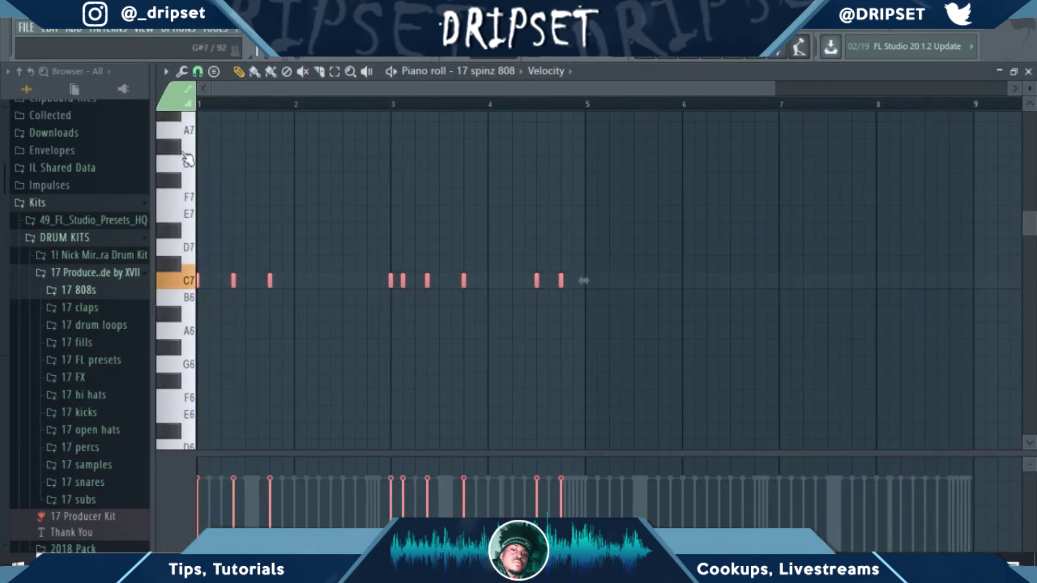
key("Down")
key("Down")
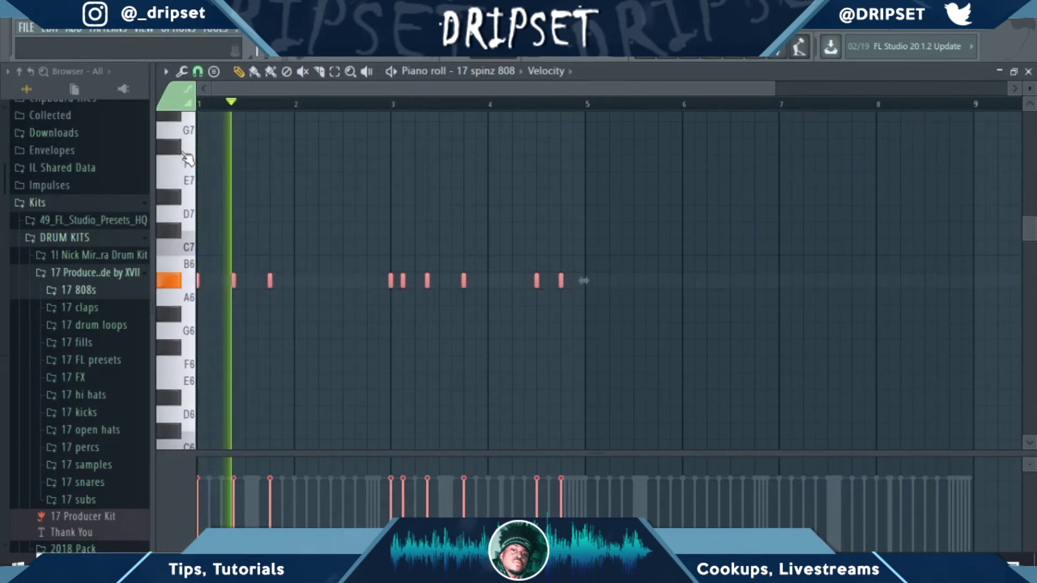
Raise the four 17 spinz 808 notes in bar 3 to F7
left_click_drag(416, 295, 381, 274)
left_click_drag(445, 273, 475, 289)
key("Up")
key("Up")
key("Up")
key("Up")
key("Up")
key("Up")
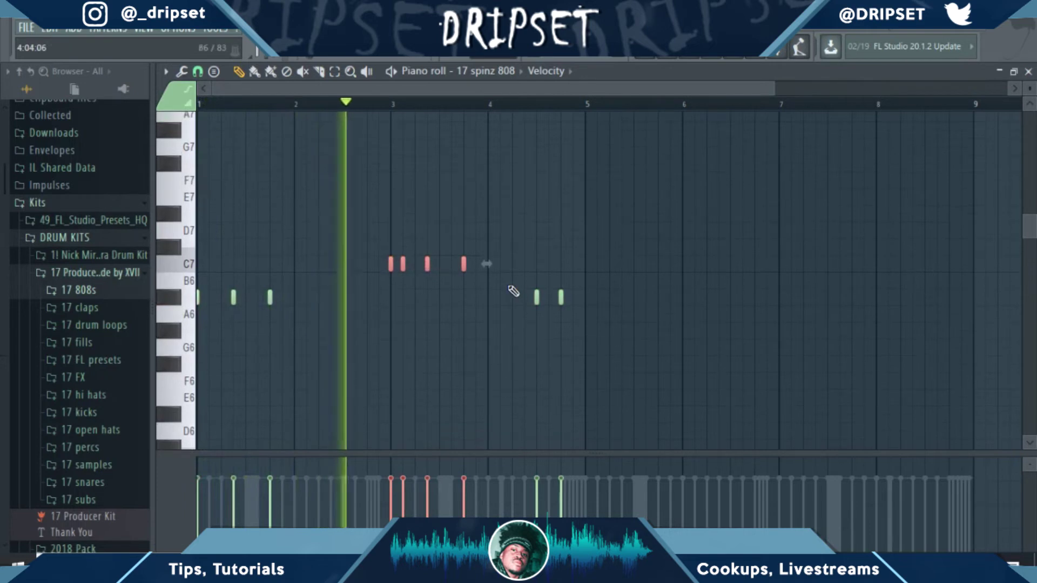
key("Up")
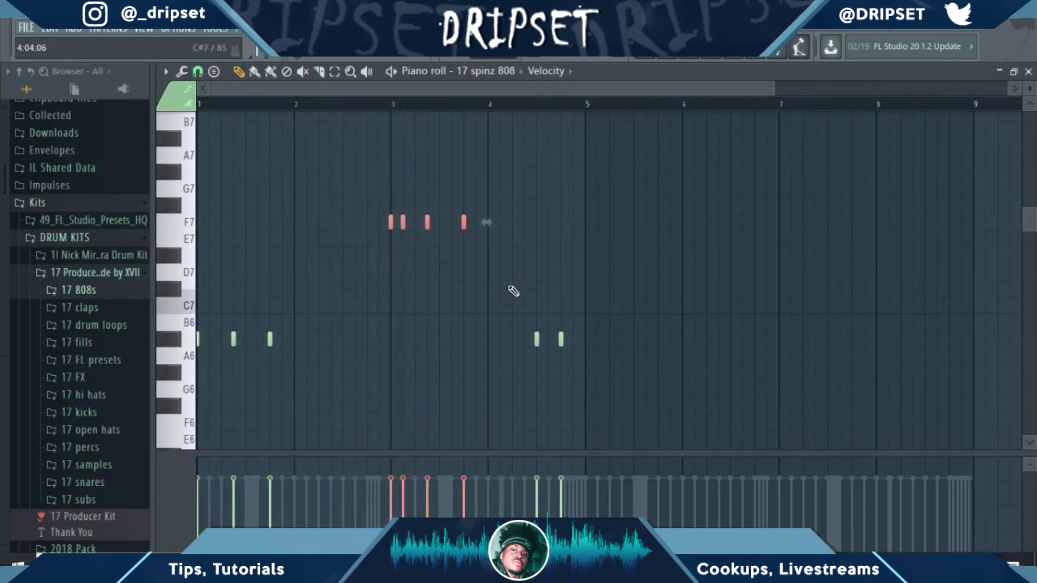
Return bar 3's last two 808 notes to A#6, and extend the notes end to end across eight bars, finishing with two A#7 notes
left_click(480, 270)
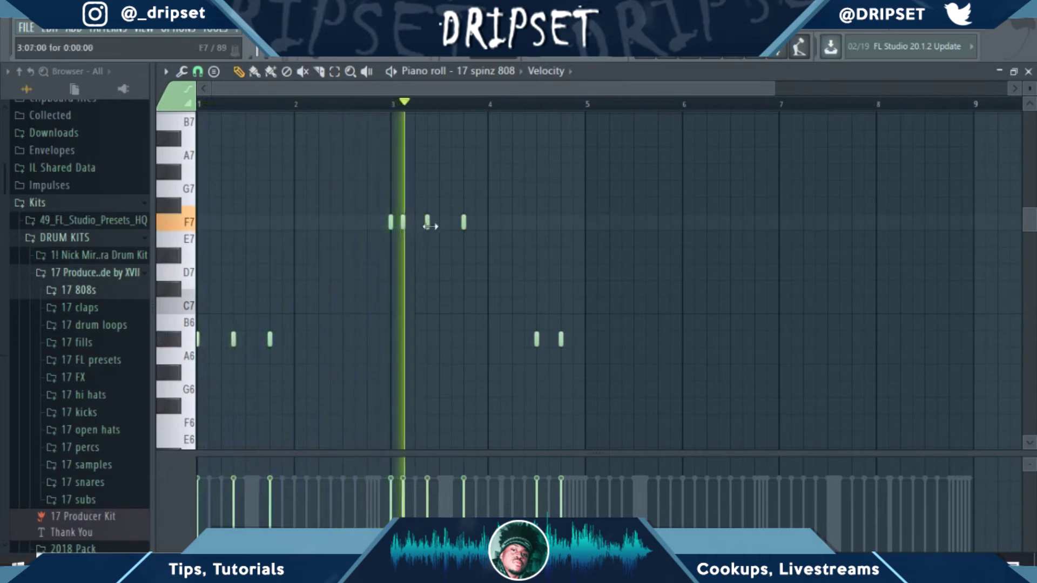
left_click_drag(486, 216, 424, 234)
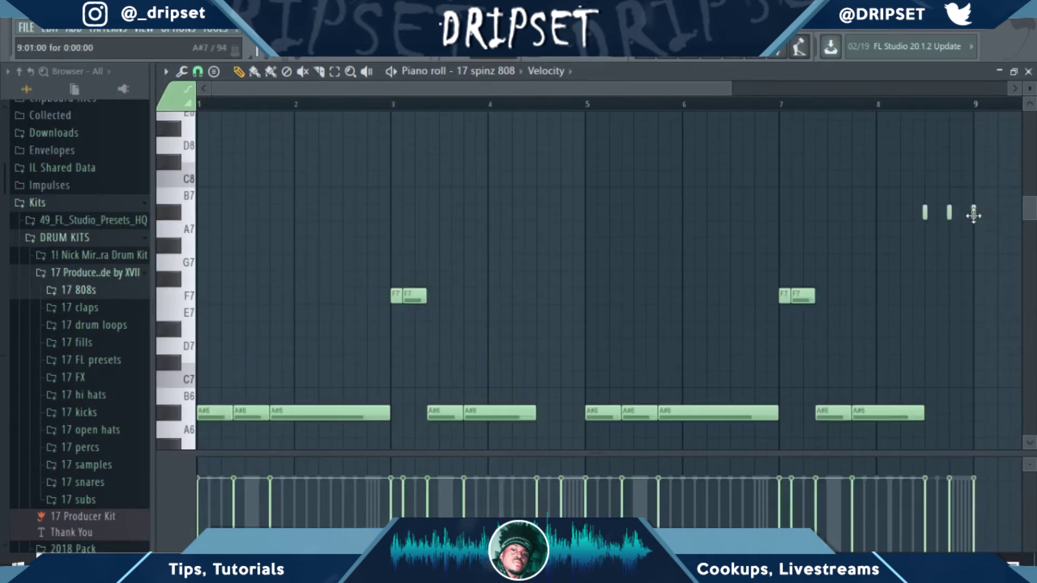
left_click_drag(949, 213, 972, 216)
key("space")
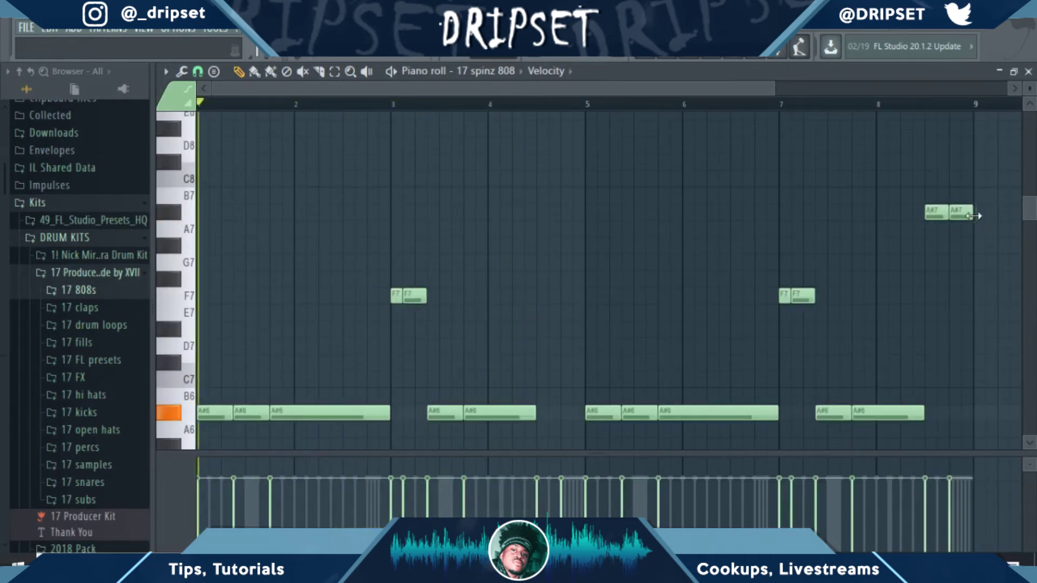
Transpose all the 17 spinz 808 notes down two octaves
key("ctrl+a")
key("ctrl+Down")
key("ctrl+Down")
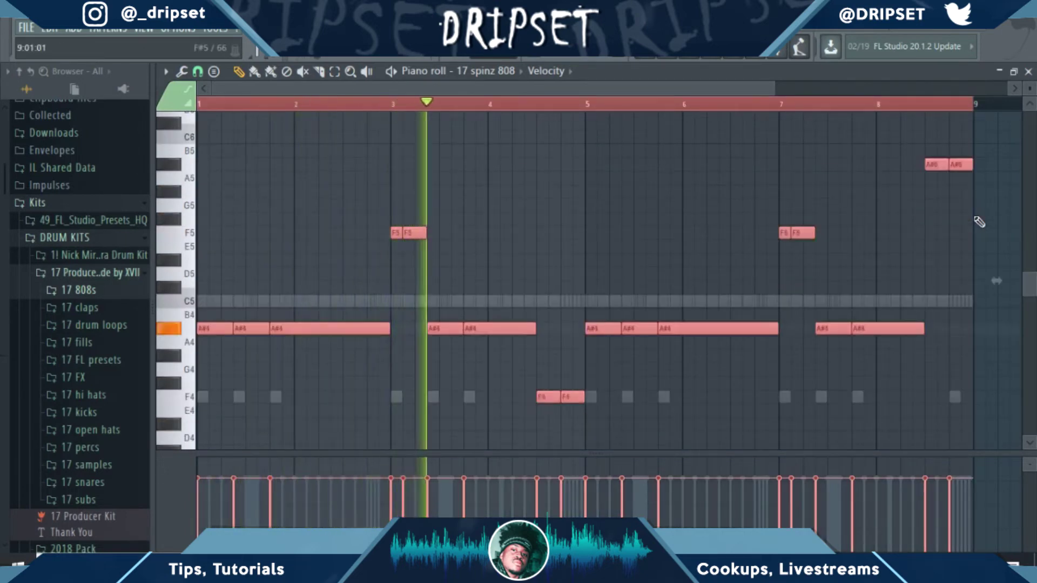
Program 17 stronk kick hits on steps 1, 15, 21, 33 and 47, checking them against the playing pattern
key("F7")
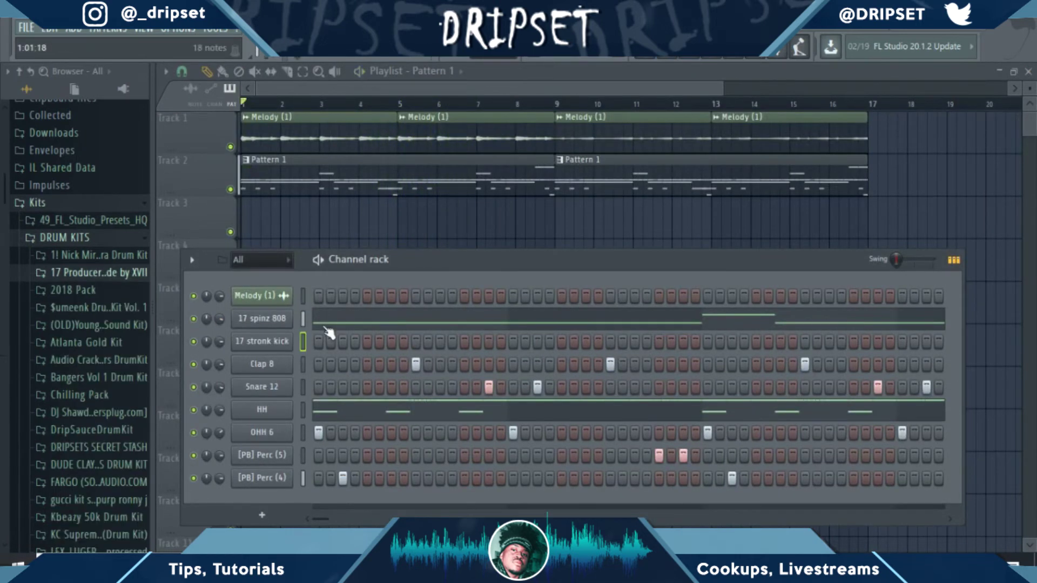
key("space")
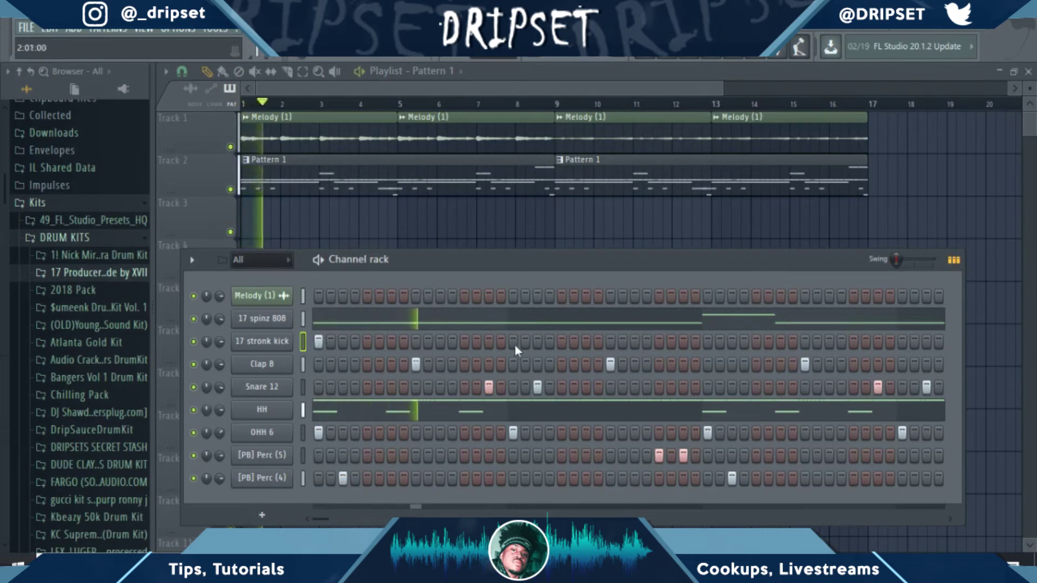
key("space")
key("space")
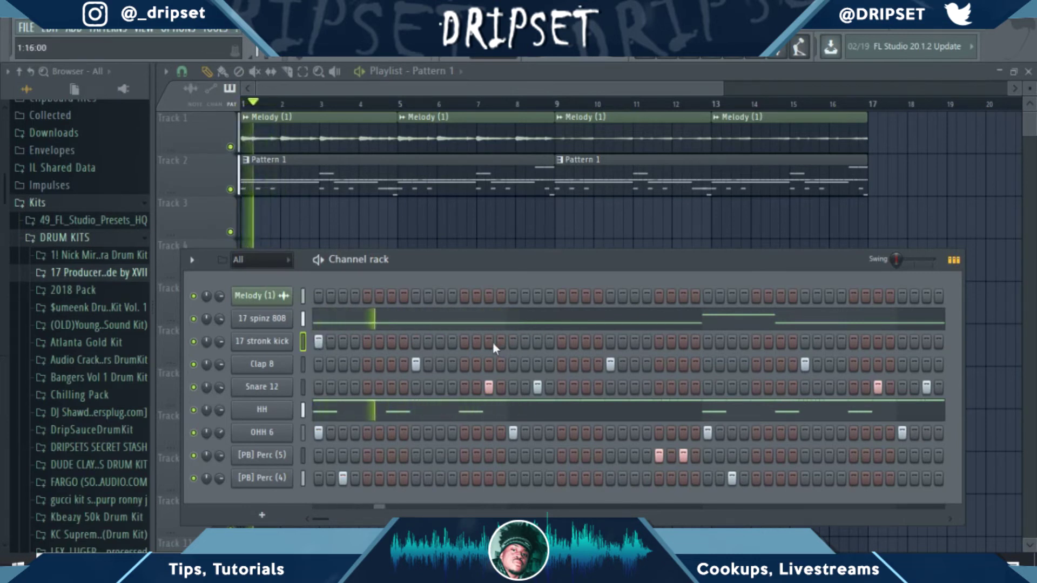
left_click(487, 341)
left_click(562, 342)
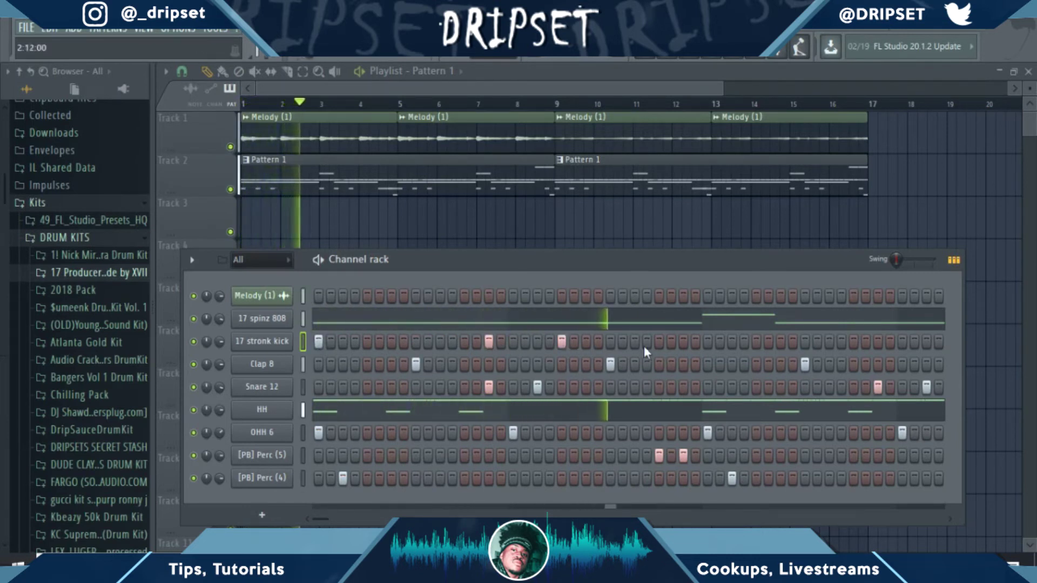
key("space")
key("space")
left_click(561, 342)
left_click(709, 343)
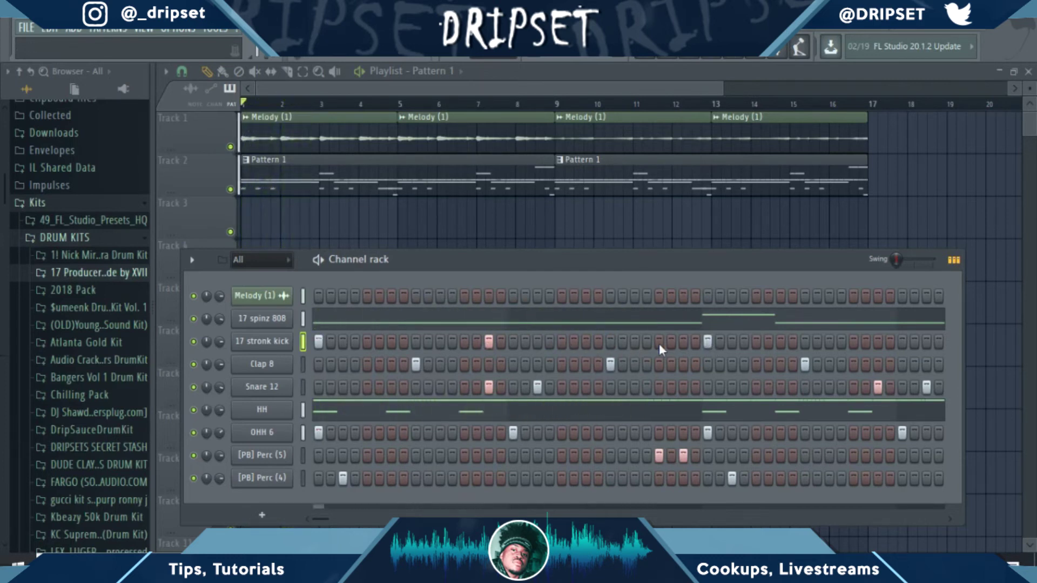
left_click(561, 342)
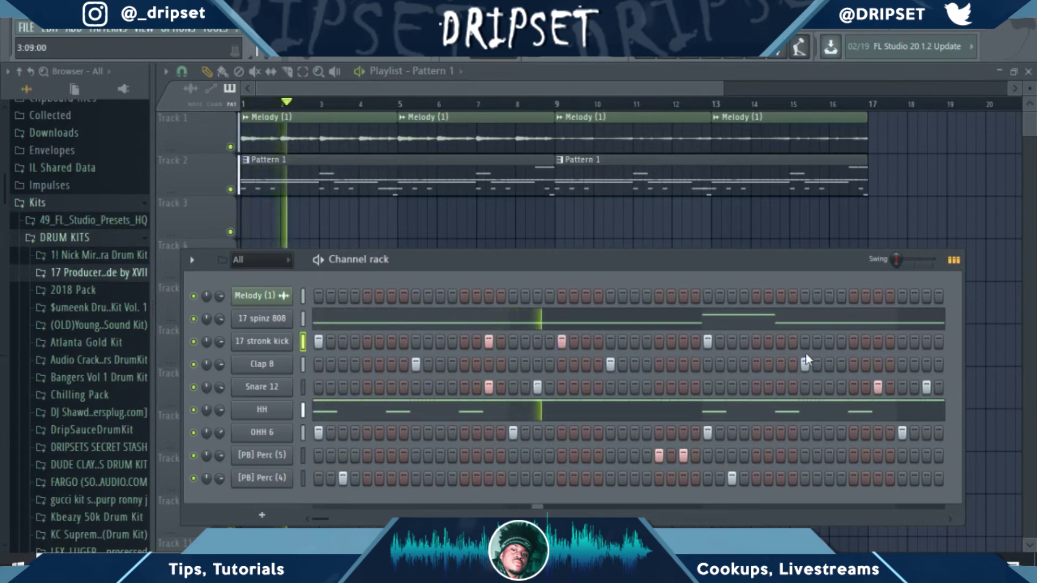
left_click(877, 342)
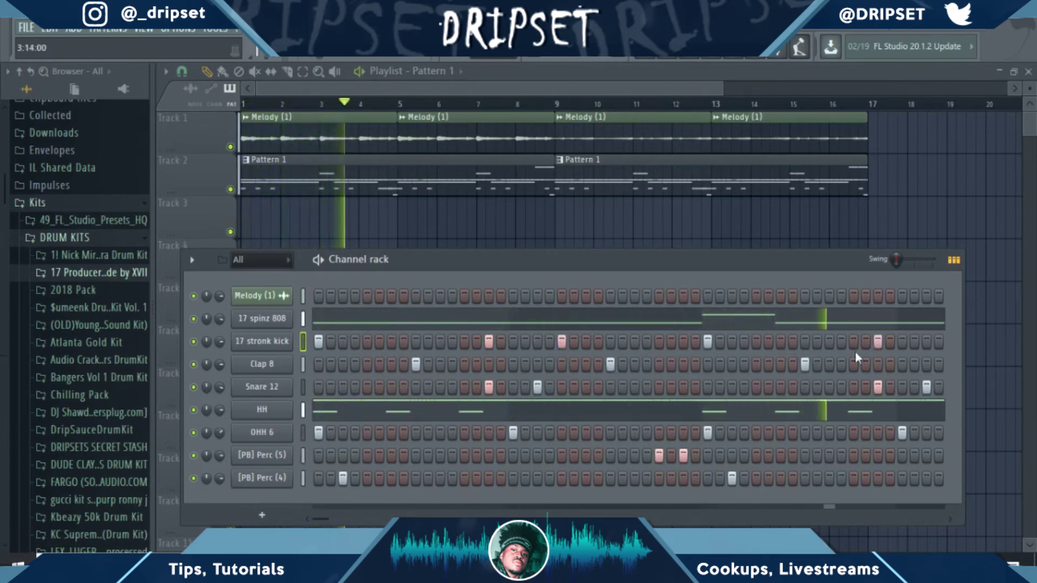
Complete the 17 stronk kick's C5 notes with two hits in bar 4, and duplicate bars 1–4 into bars 5–8
right_click(262, 341)
left_click(314, 345)
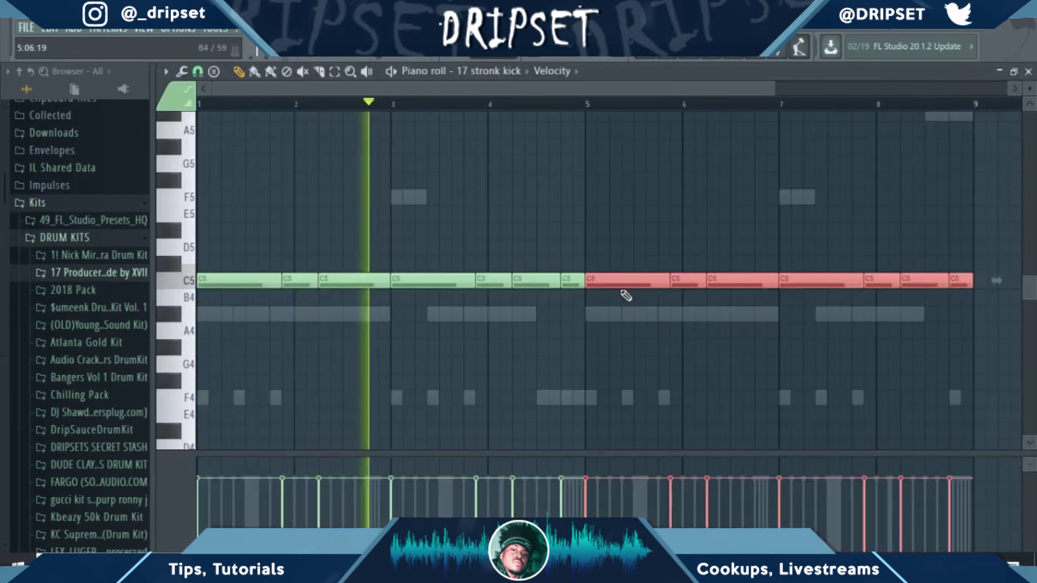
left_click(682, 54)
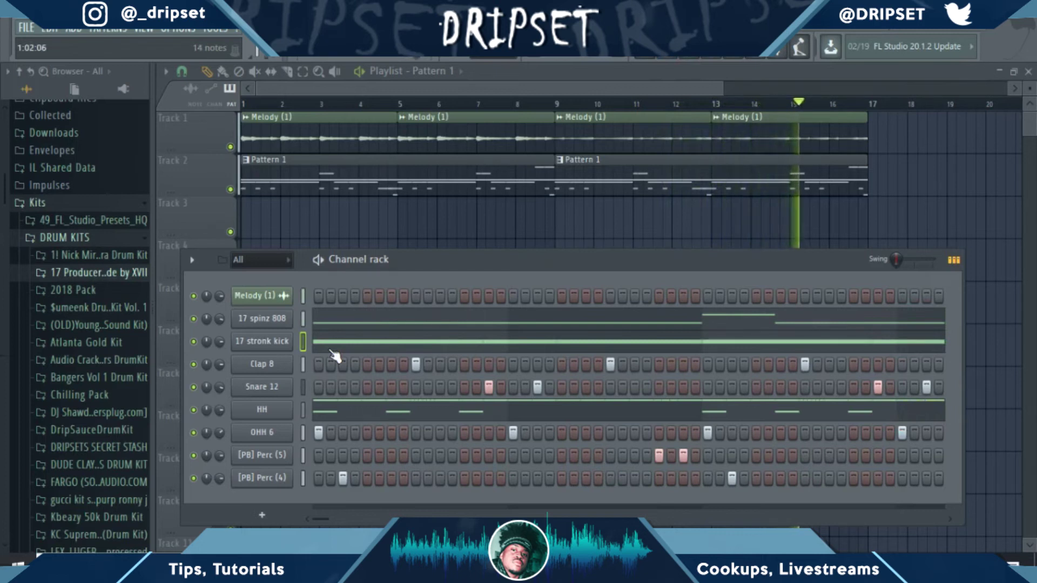
key("space")
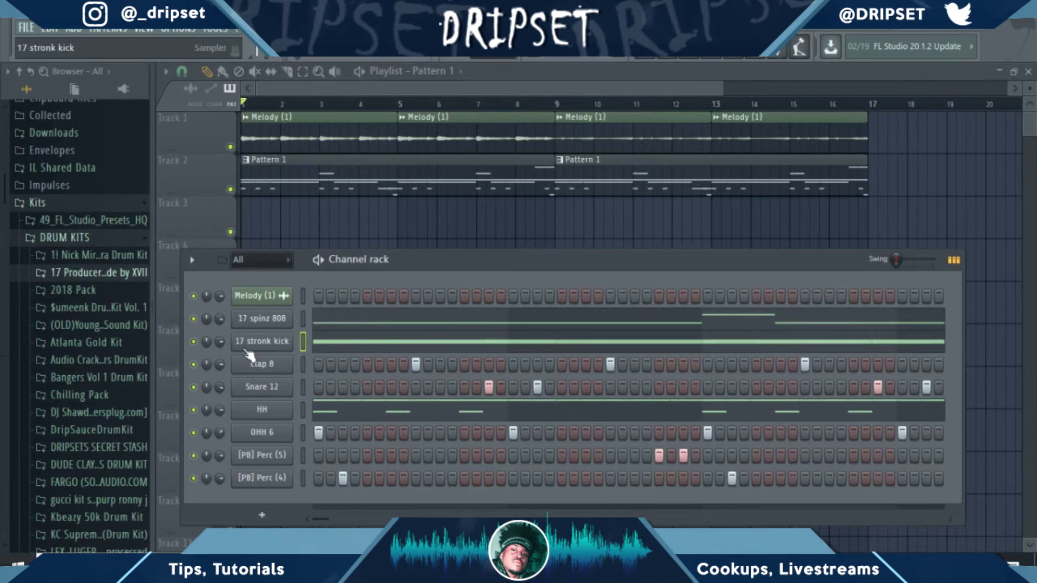
Review the 17 spinz 808 notes and the 17 stronk kick notes in the piano roll, playing the pattern back
left_click(397, 330)
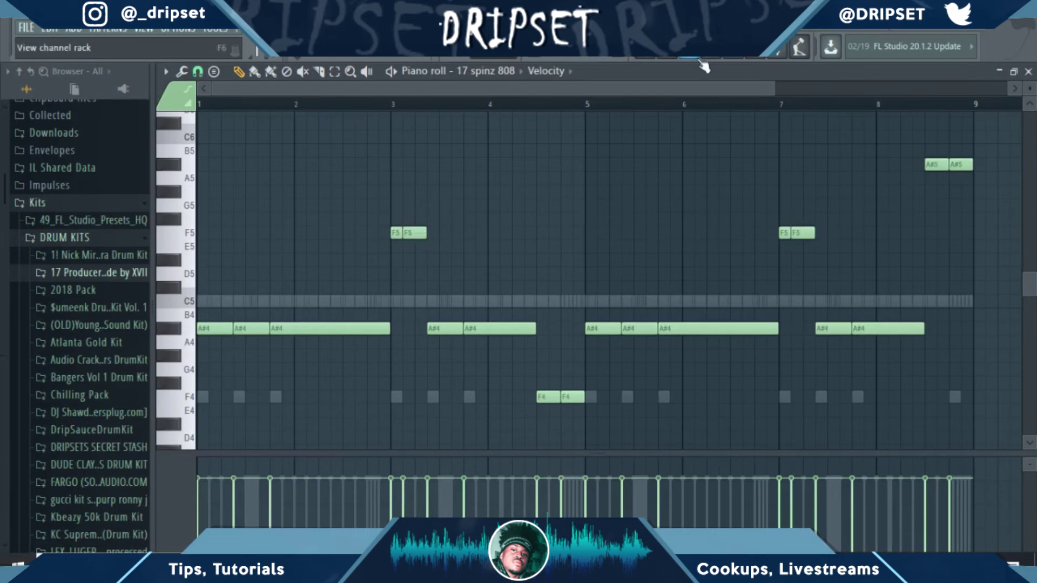
key("space")
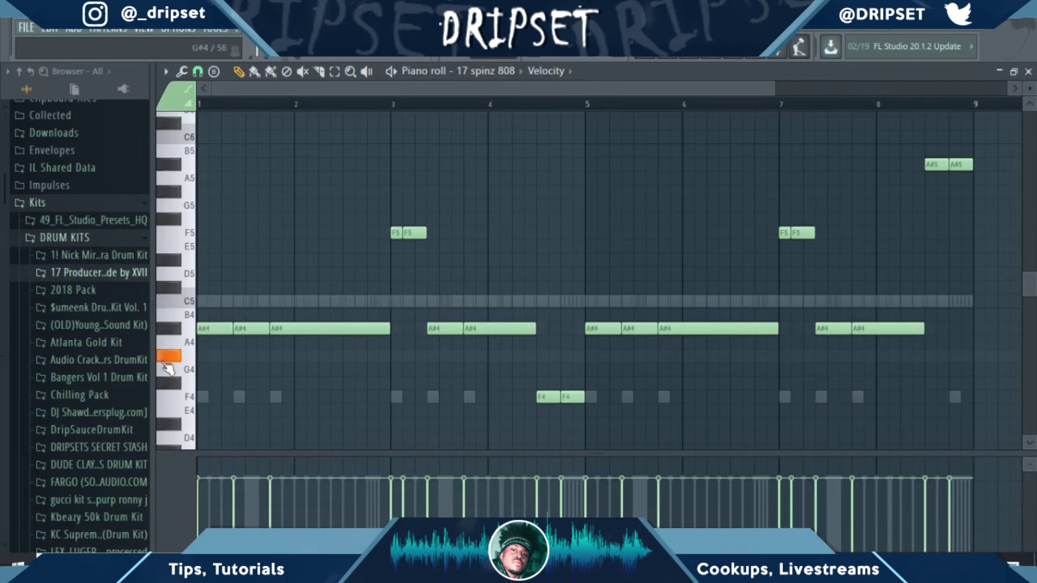
left_click(183, 167)
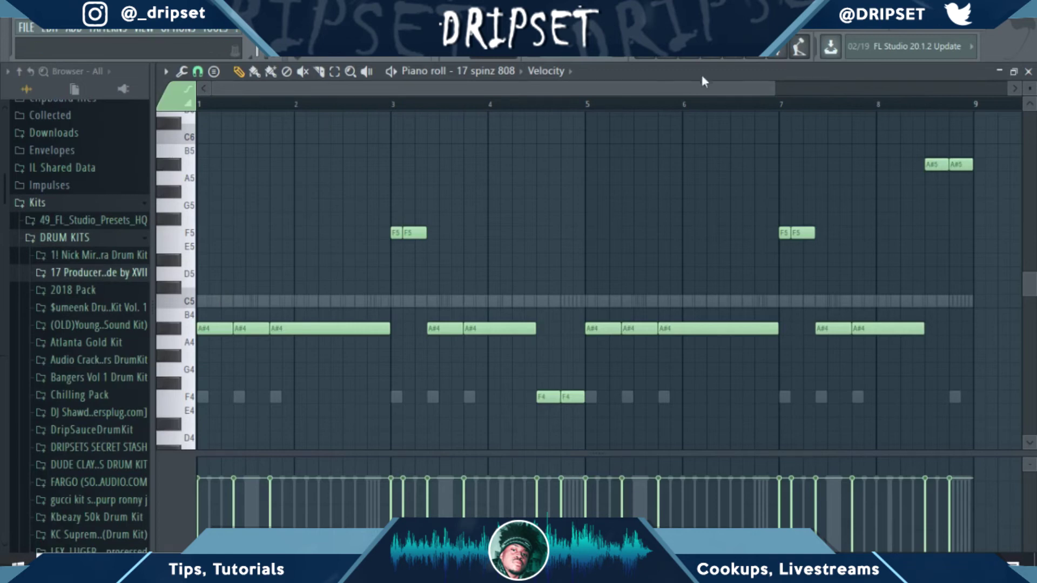
left_click(667, 59)
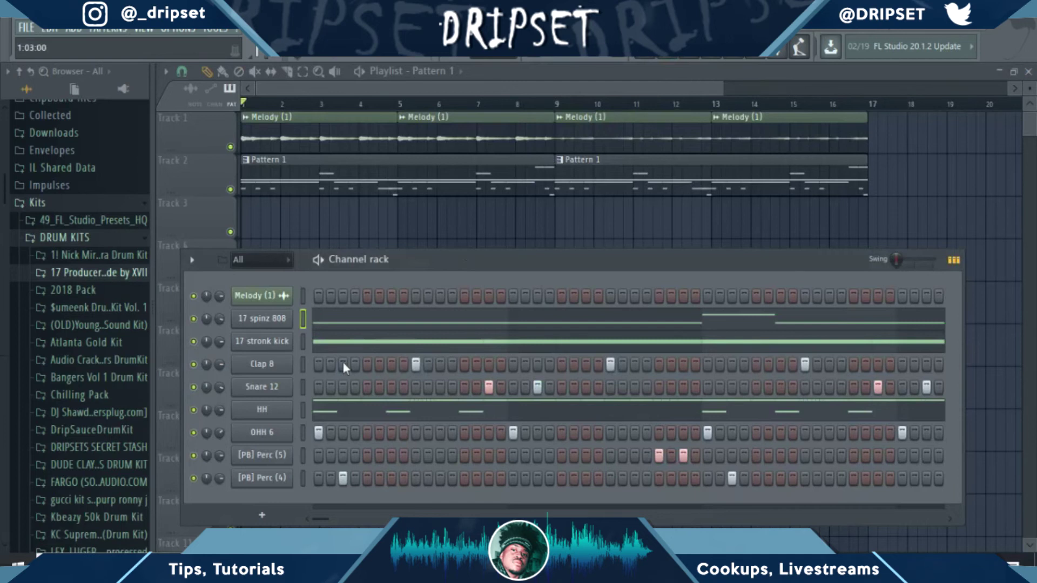
left_click(344, 342)
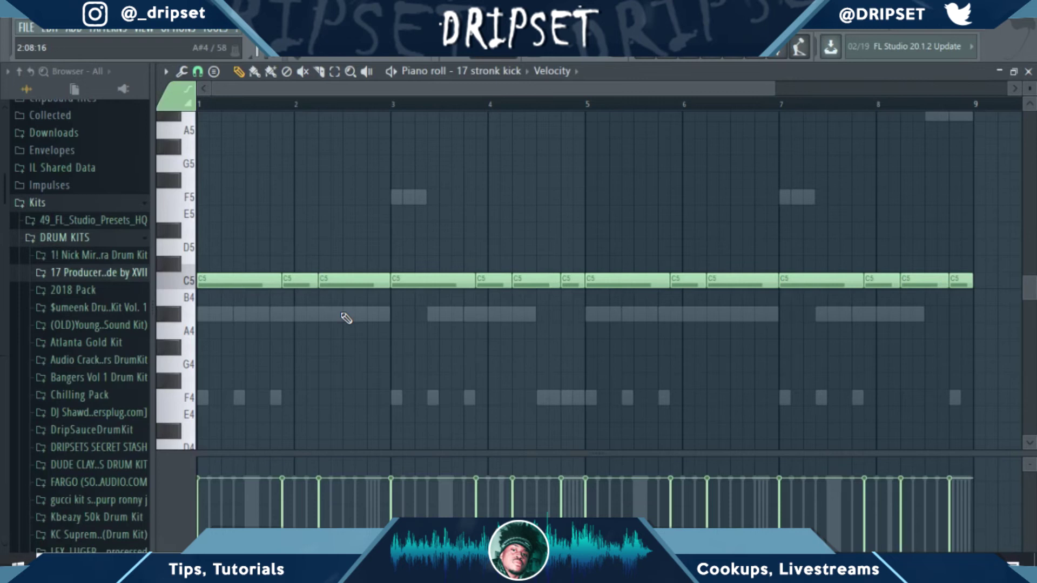
key("space")
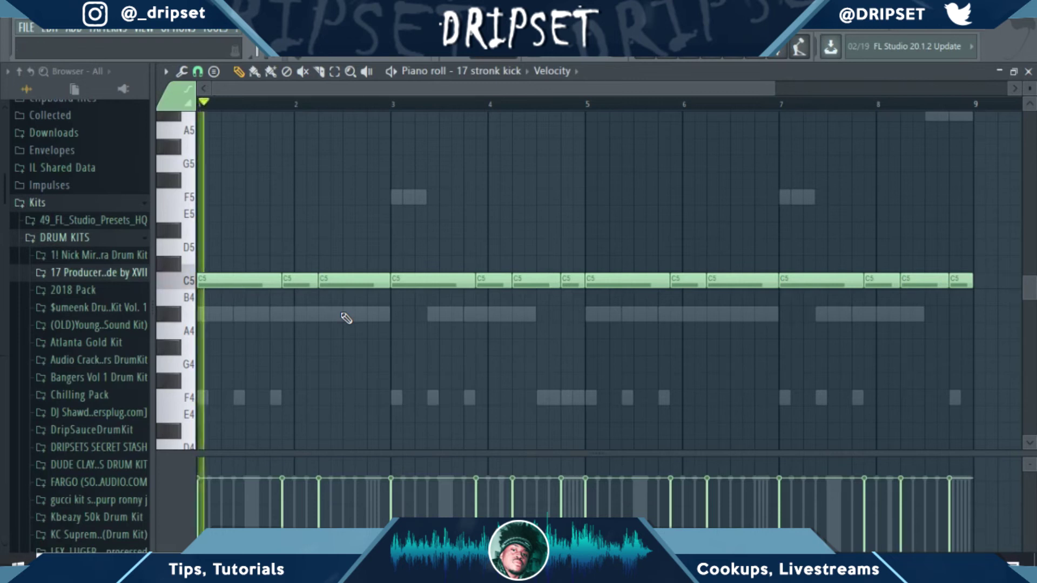
key("space")
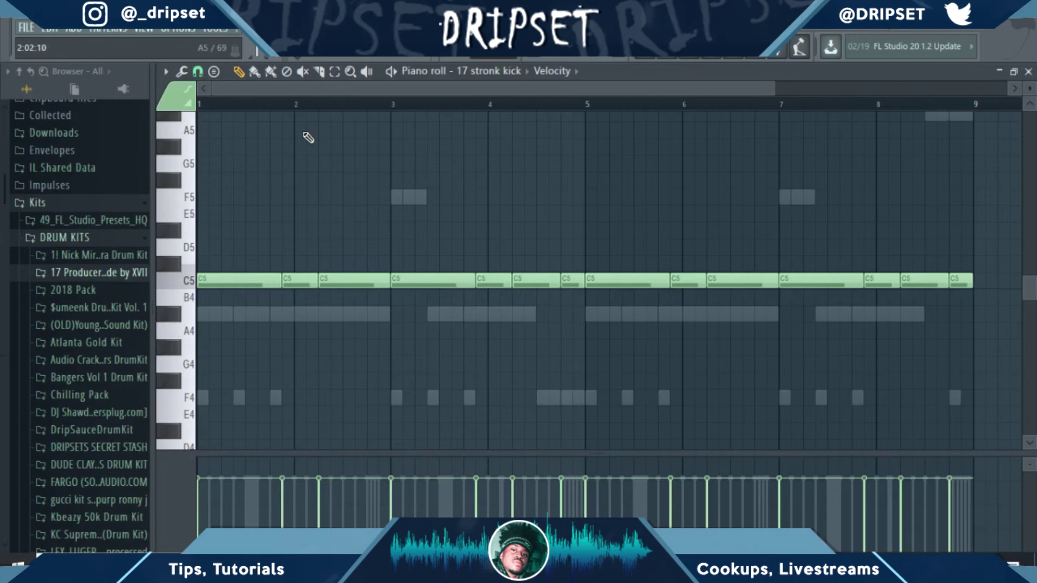
key("F7")
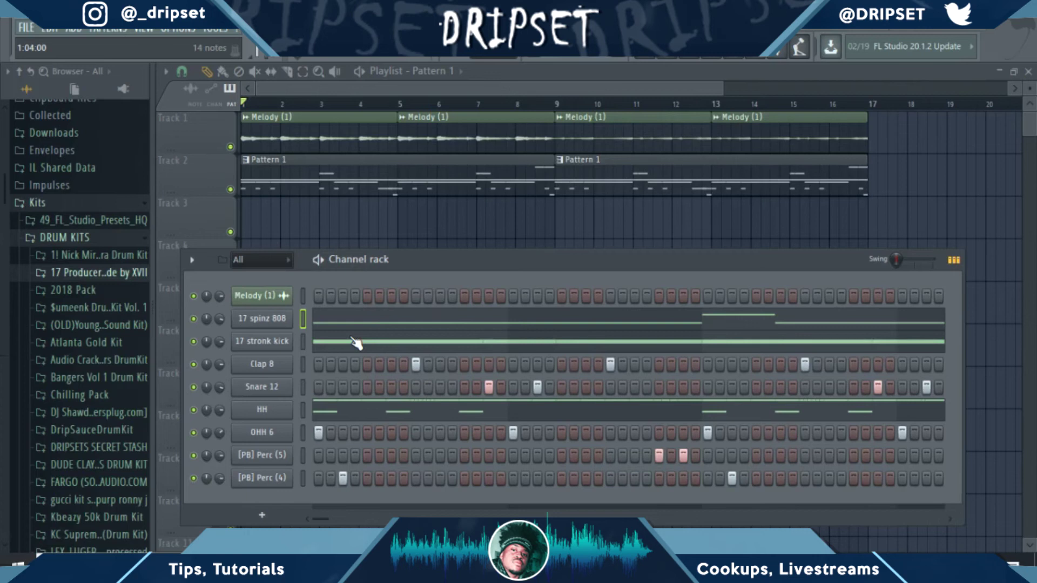
Add an Ample Guitar M II Lite channel above 17 spinz 808 and view its plugin interface
left_click_drag(545, 262, 553, 197)
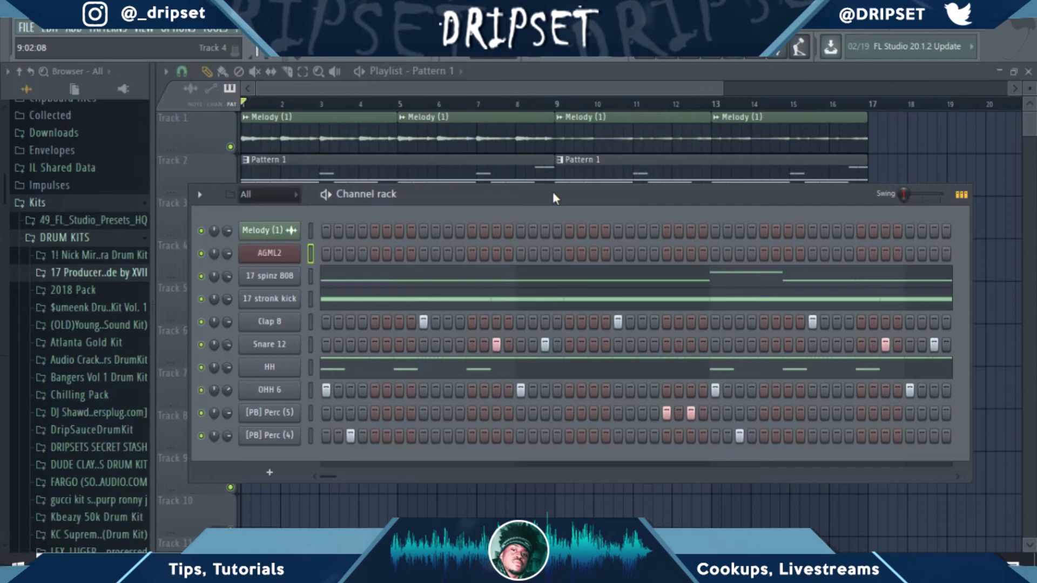
left_click(286, 252)
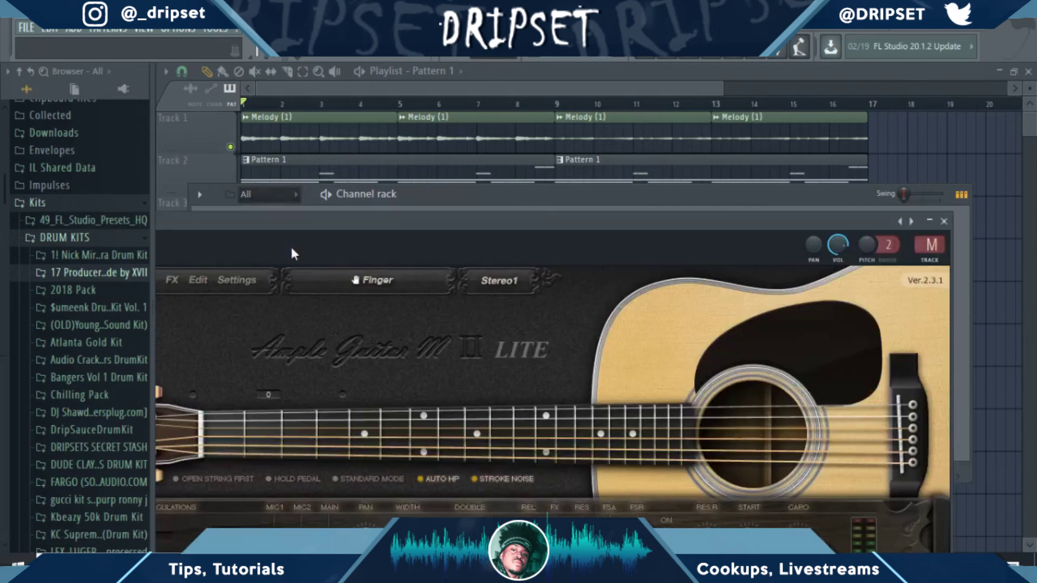
left_click_drag(361, 223, 605, 78)
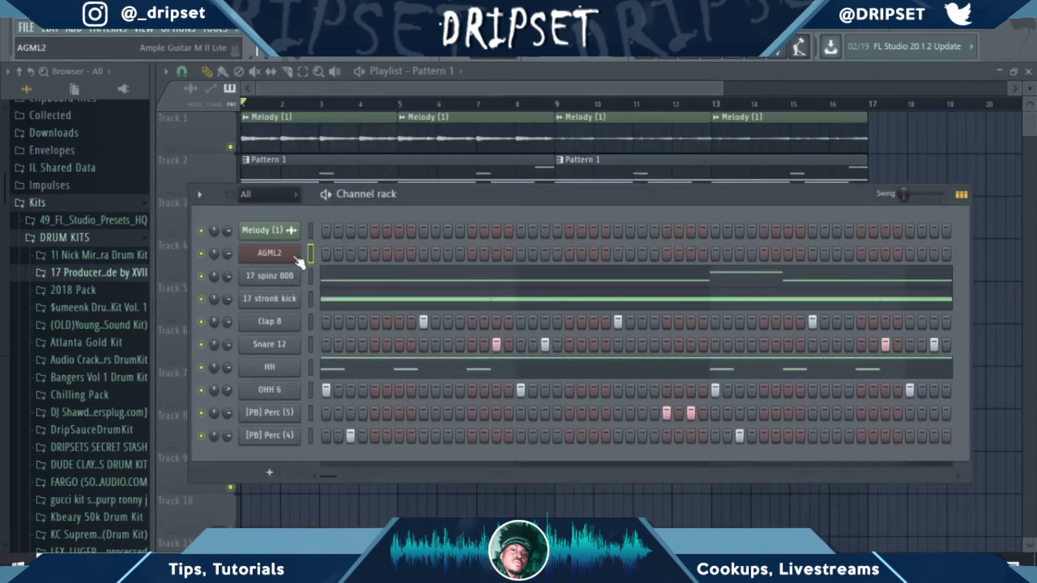
left_click(289, 260)
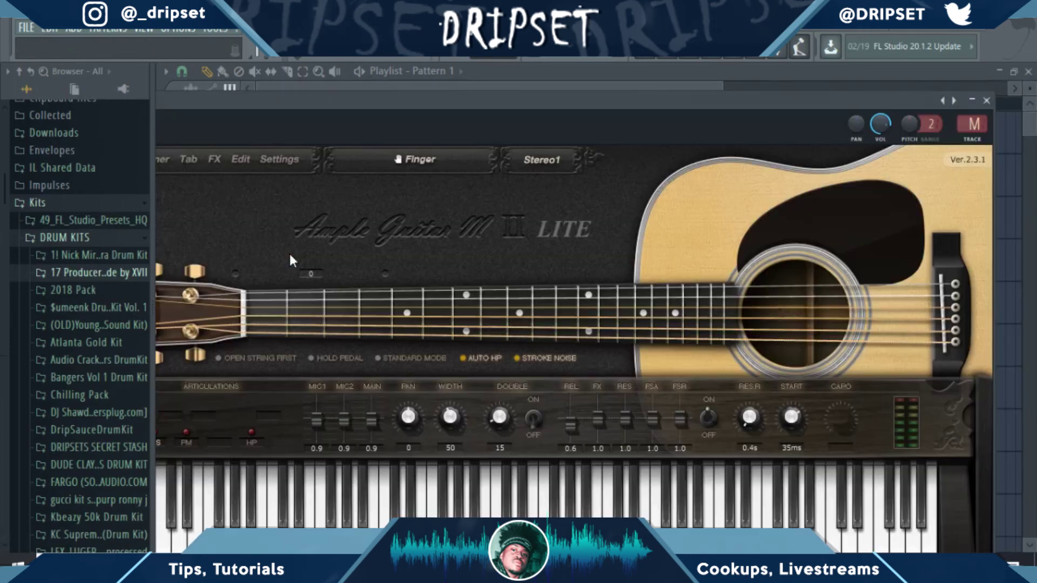
left_click(986, 101)
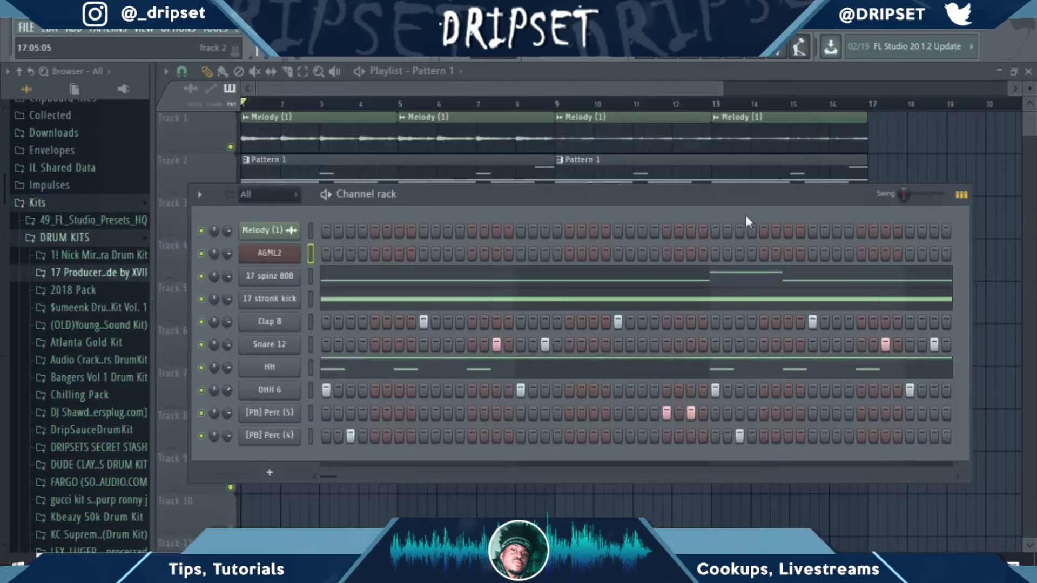
right_click(203, 231)
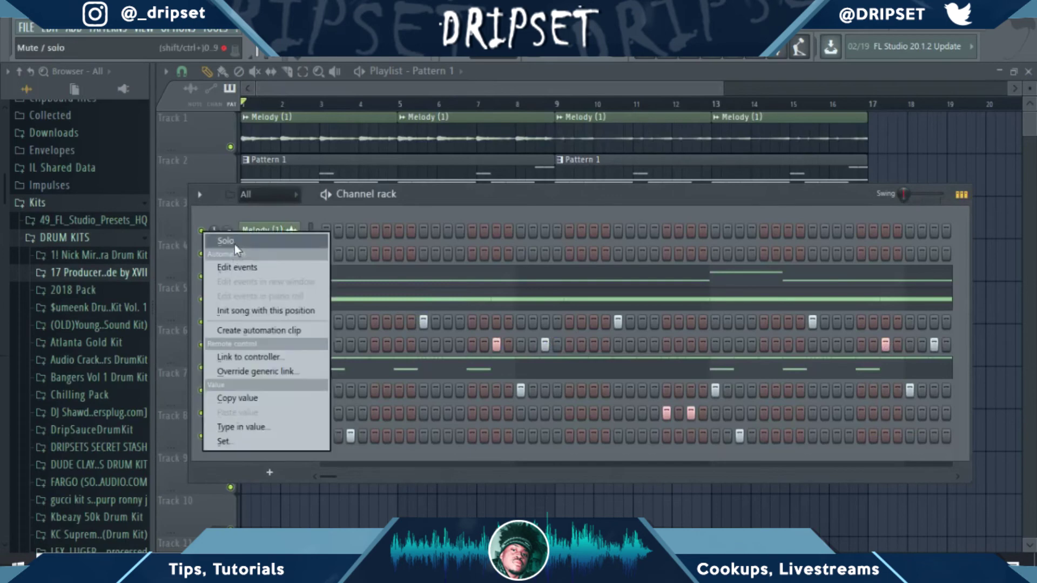
key("Escape")
Write an eight-bar AGML2 guitar melody from A#4, C#5, F5, A#5, D#5 and F4 notes, repeating the four-bar phrase
right_click(298, 253)
left_click(323, 252)
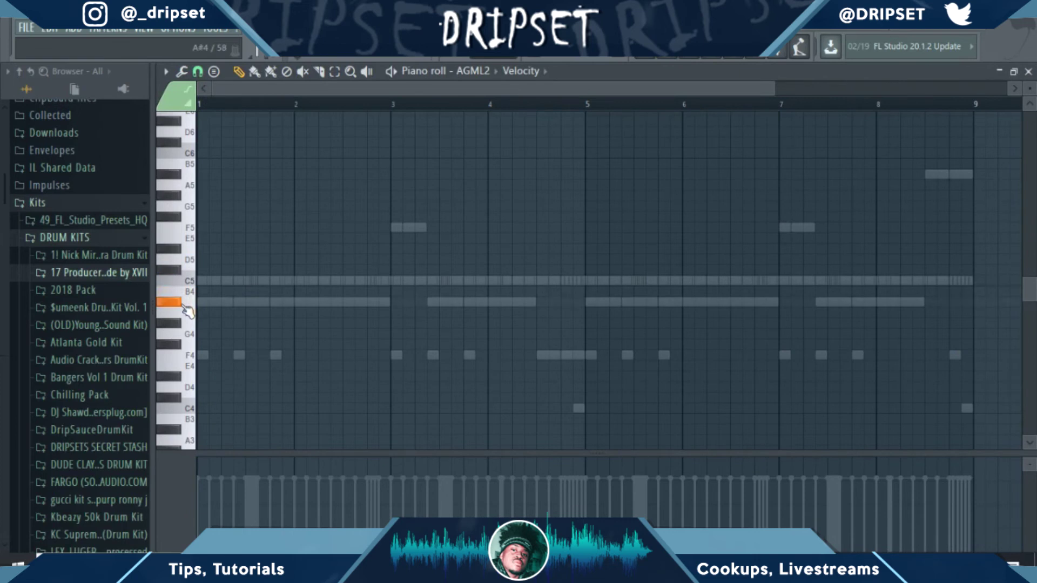
left_click(208, 302)
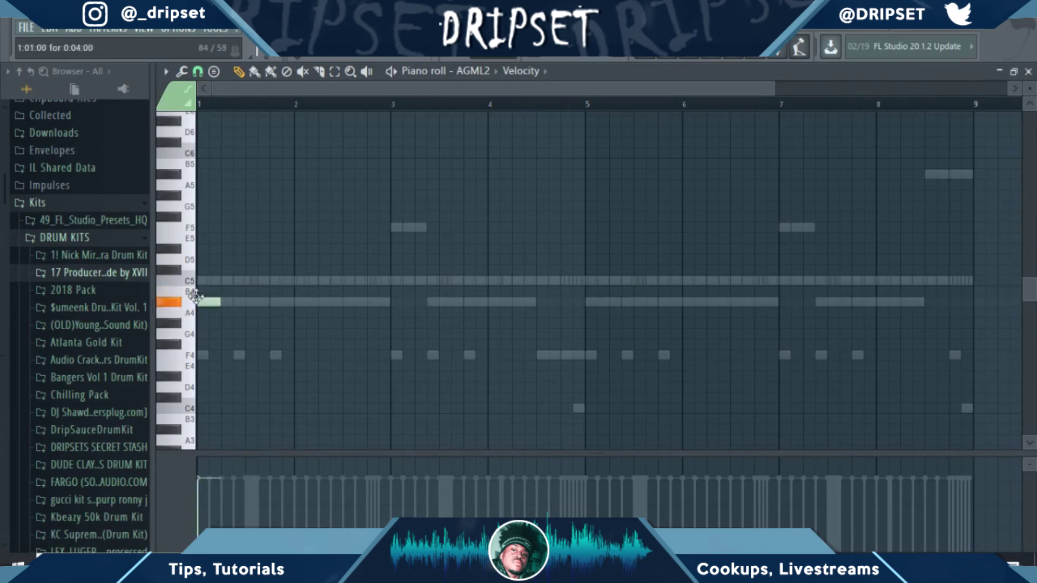
left_click(215, 270)
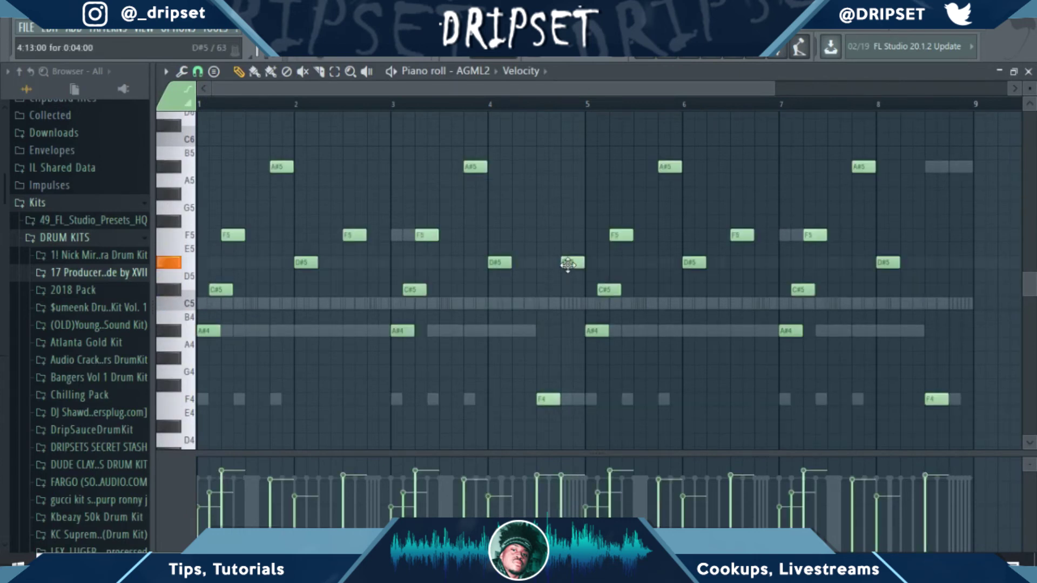
Raise the last AGML2 note of bar 4 to F5, end bar 8 on F5, and replace bar 7's A#5 with C6
left_click(570, 237)
left_click(568, 240)
key("space")
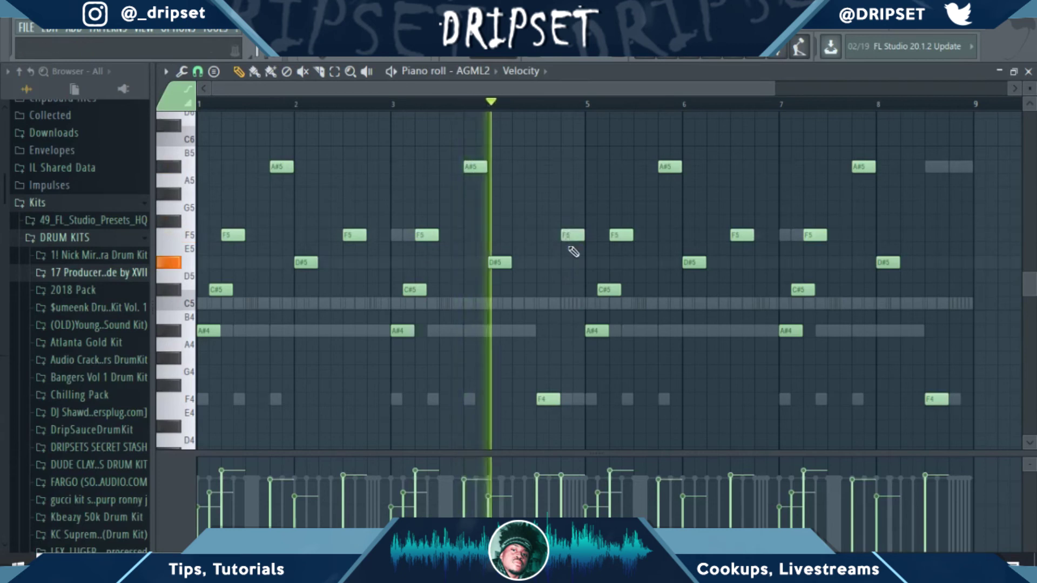
left_click(950, 237)
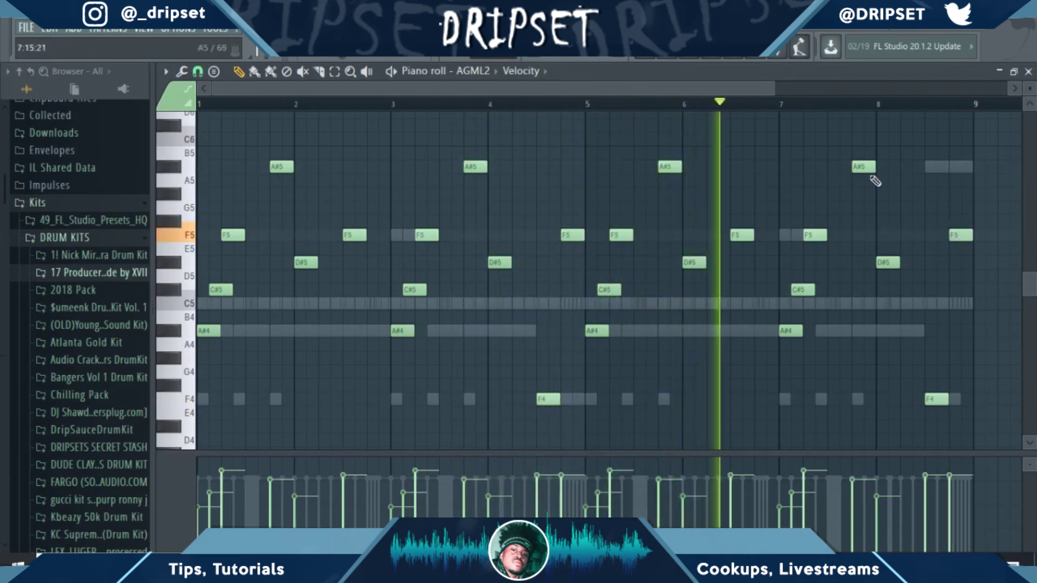
left_click(863, 140)
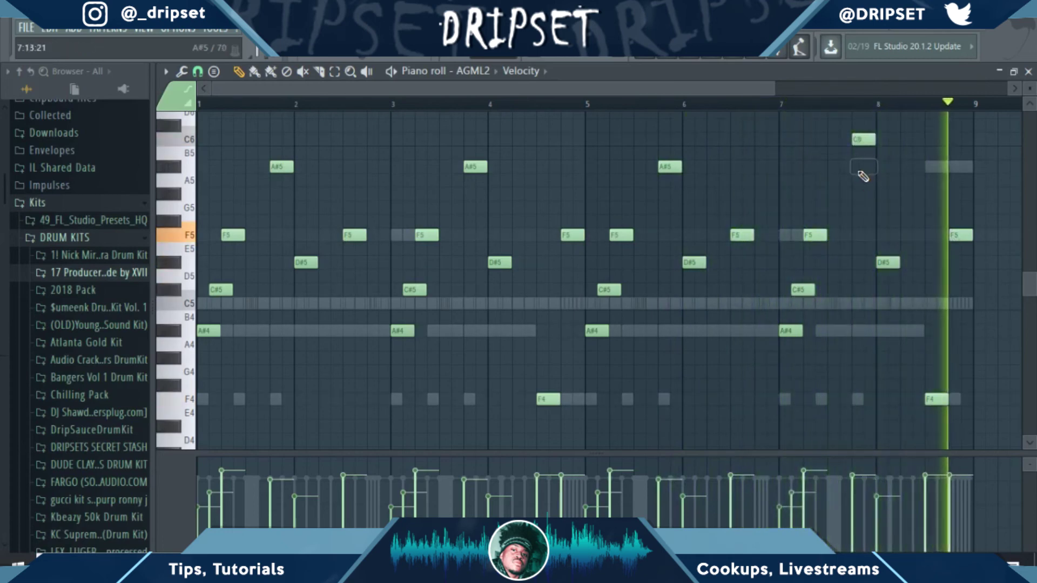
Play the arrangement back in the playlist to hear the AGML2 guitar with Melody (1)
key("F5")
key("space")
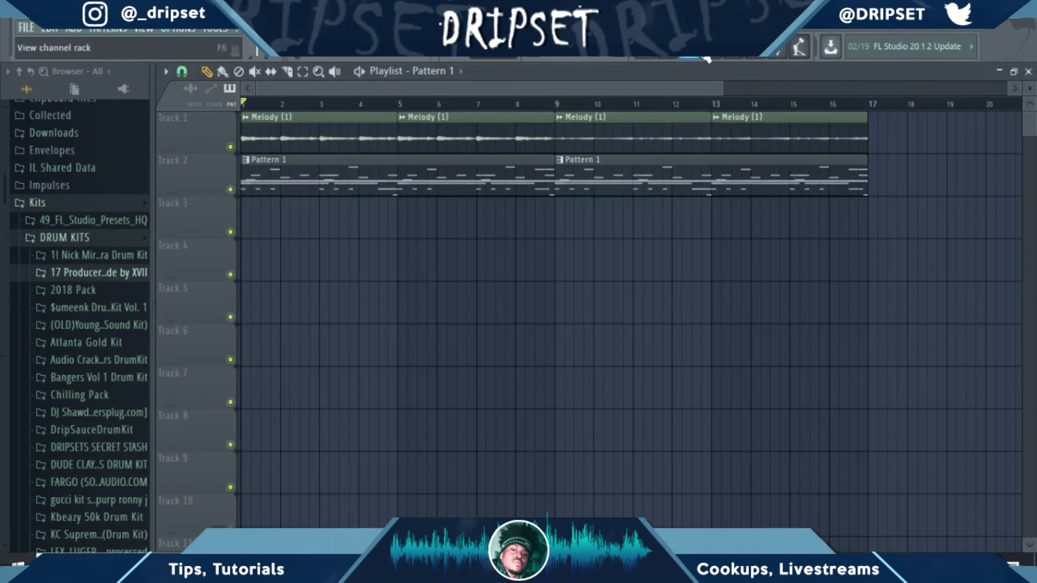
key("space")
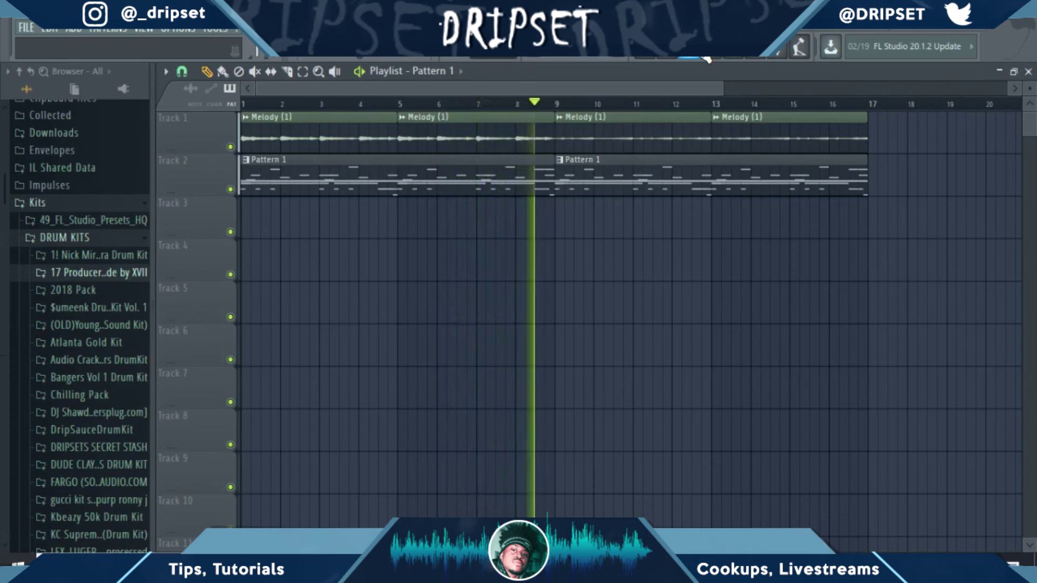
key("space")
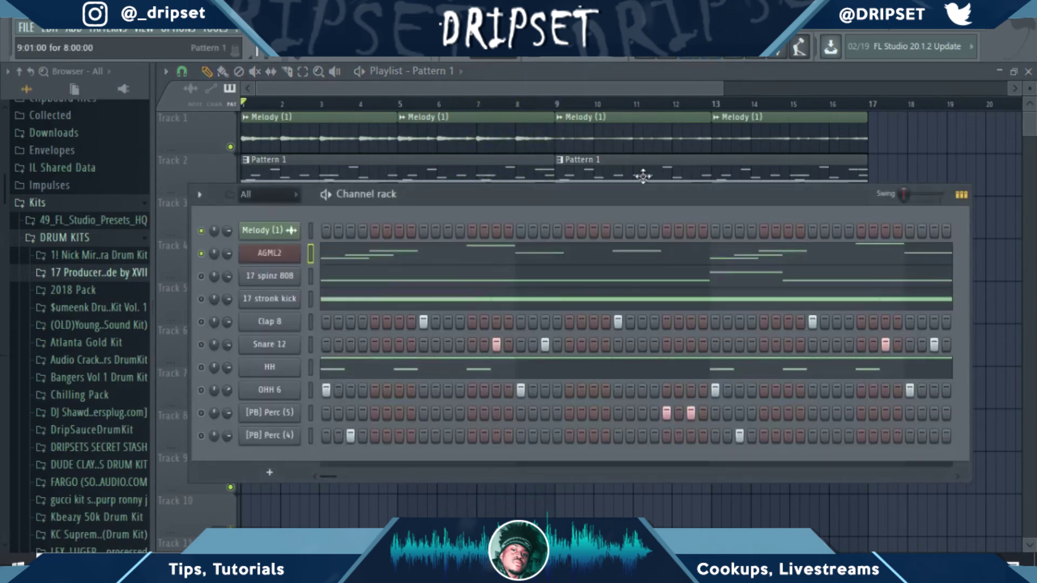
Play the arrangement, load Fruity Stereo Enhancer in the first effect slot of the Melody (1) mixer track, and open its preset options
key("F6")
key("F9")
key("space")
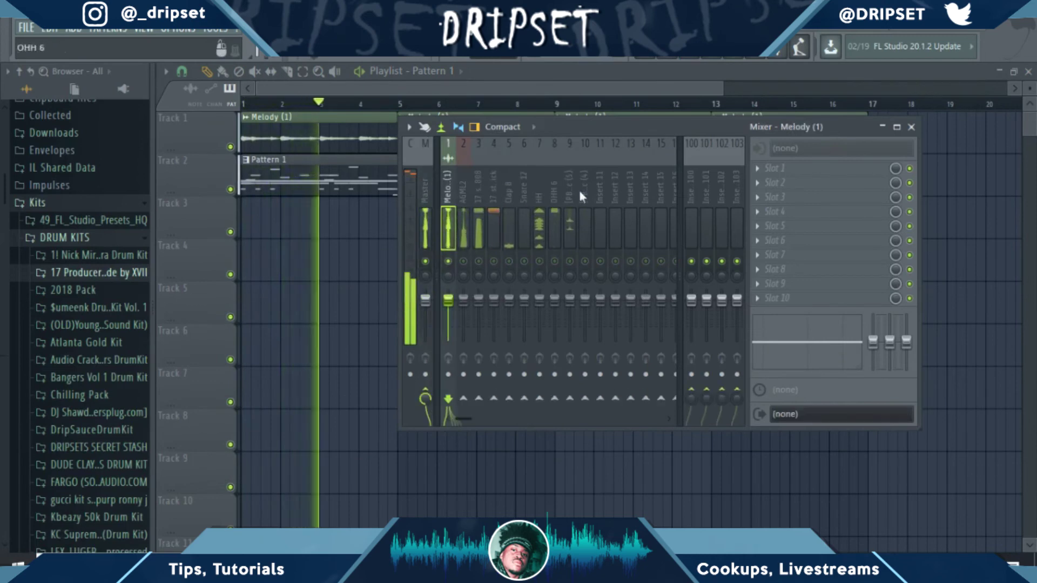
left_click(786, 169)
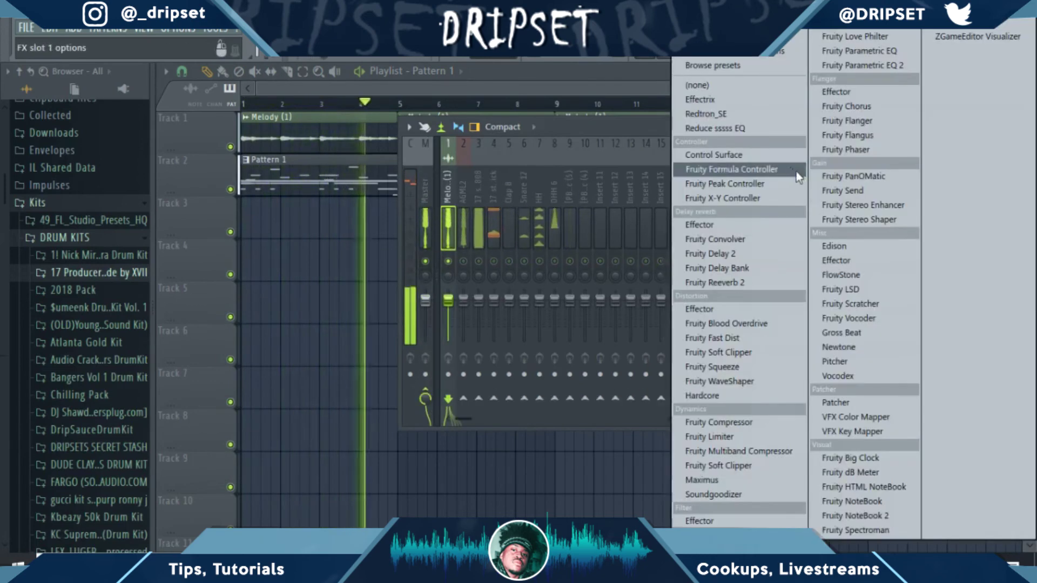
left_click(864, 206)
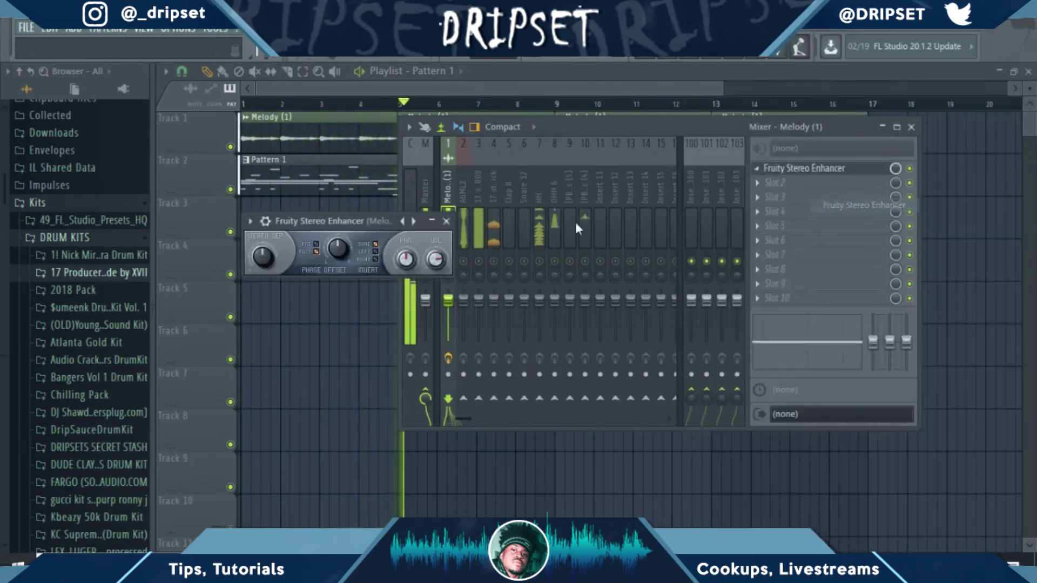
left_click(250, 221)
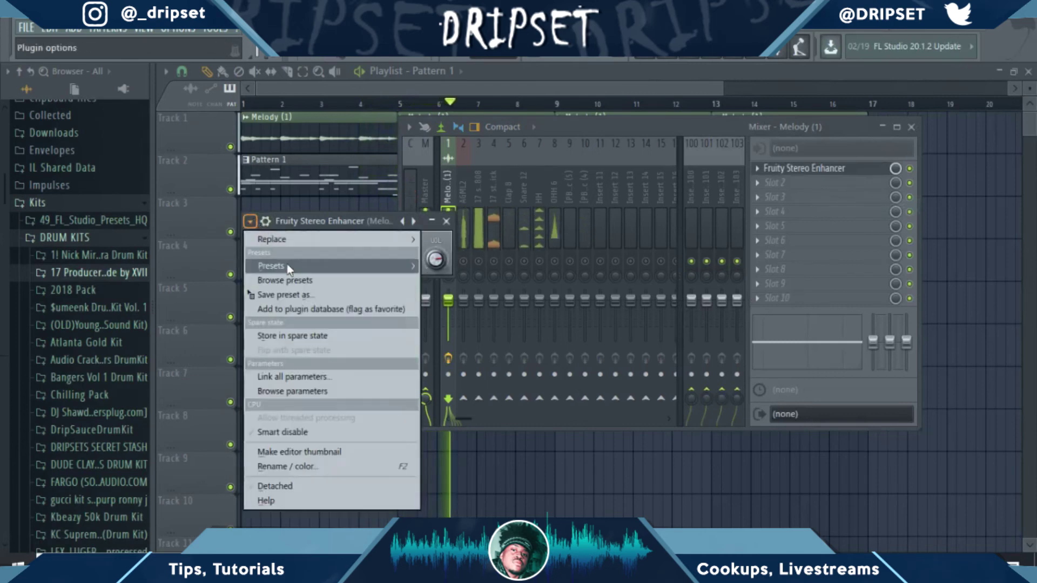
Load Fruity Reeverb 2 in the first effect slot of the AGML2 mixer track with the wet level at about 84%
left_click(462, 216)
left_click(797, 185)
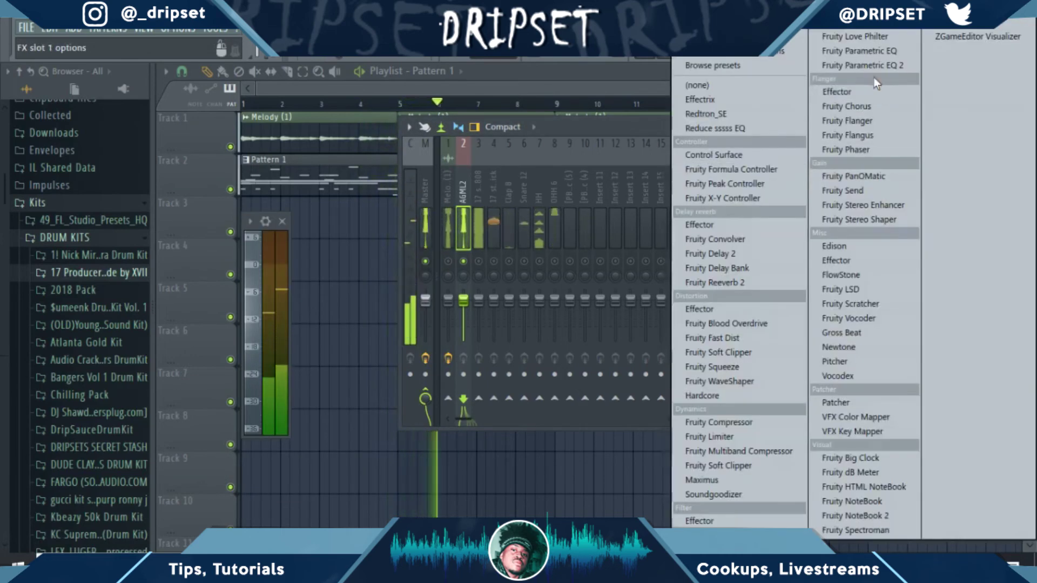
left_click(729, 281)
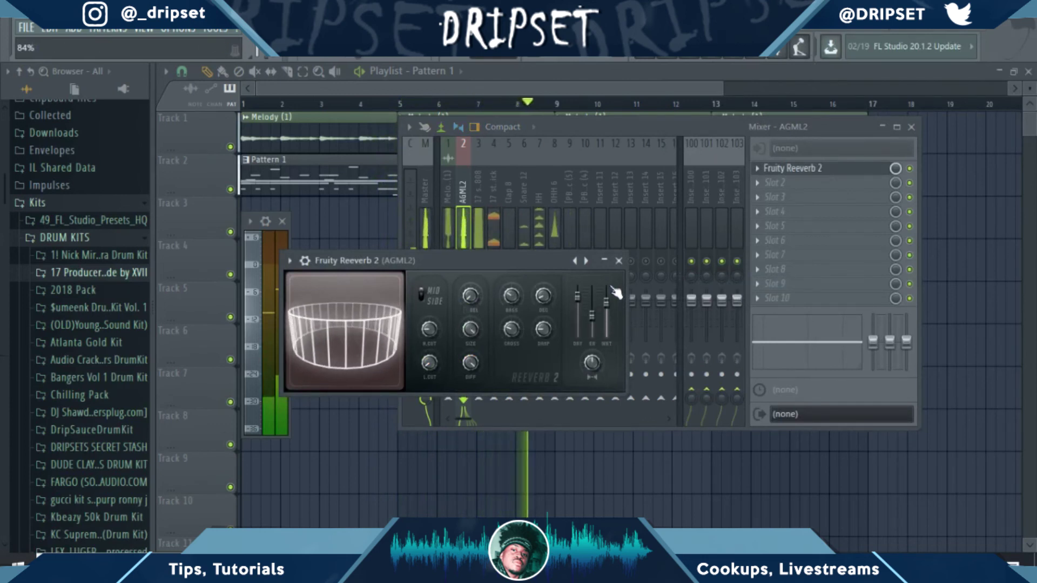
left_click(619, 261)
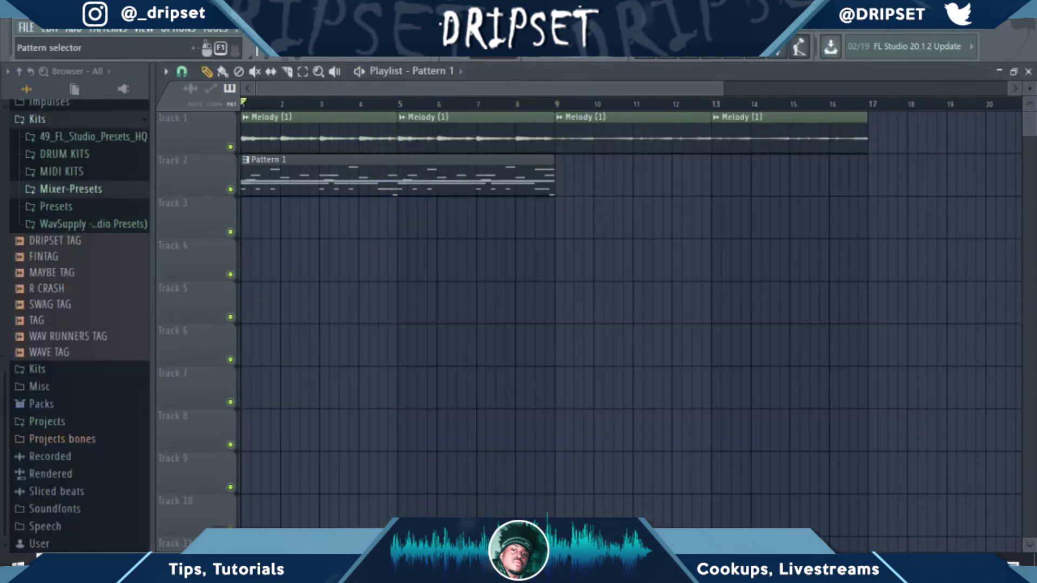
Split Pattern 1 by channel and place the AGML2, 17 spinz 808 and 17 stronk kick clips on tracks 3, 4 and 5 from bar 1
left_click(599, 48)
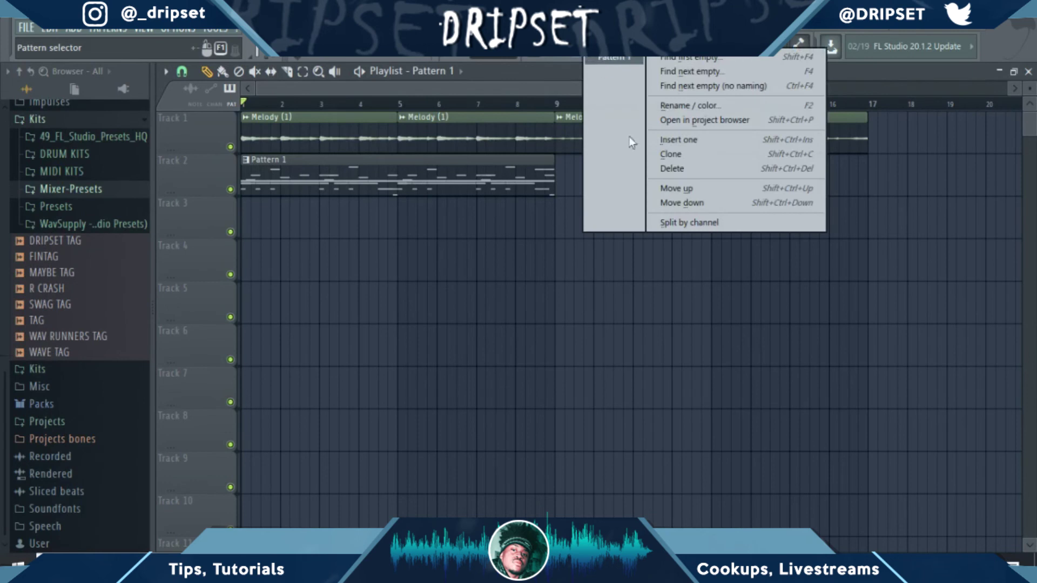
left_click(669, 227)
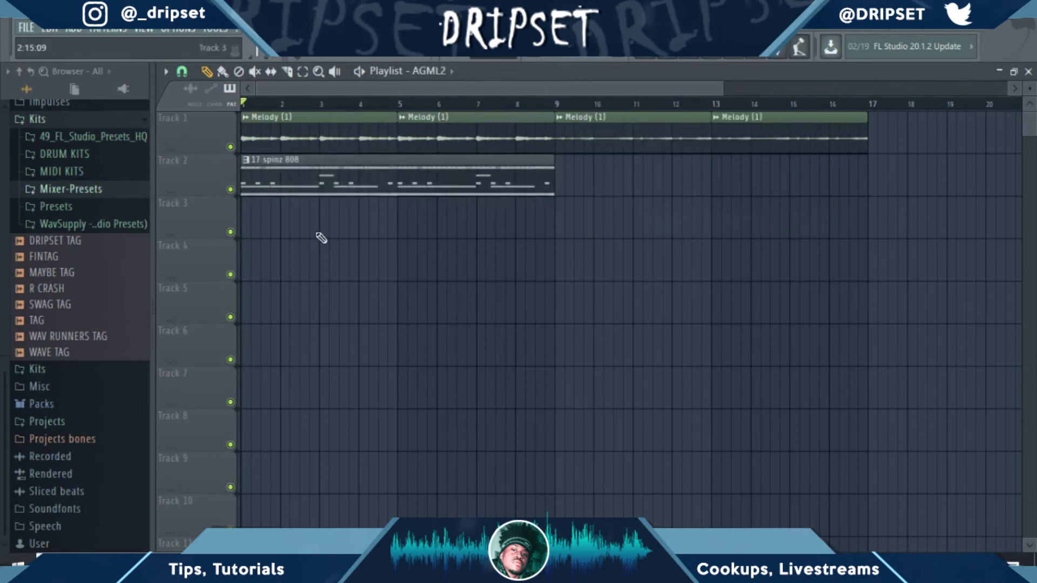
left_click(242, 222)
left_click_drag(315, 173, 286, 266)
left_click(288, 287)
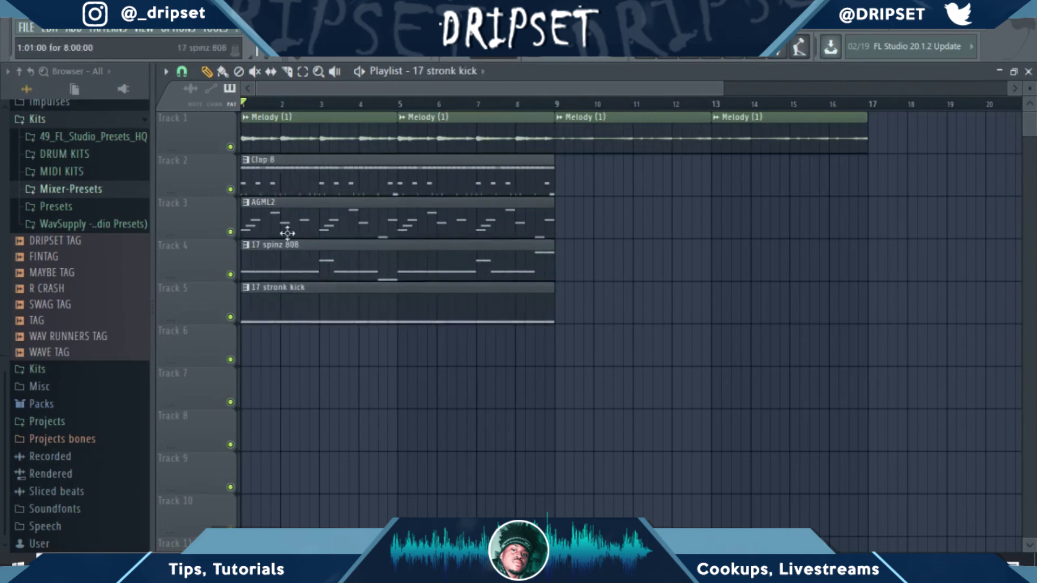
Place the Clap 8, Snare 12 and HH pattern clips on tracks 6, 7 and 8, starting at bar 1
left_click_drag(305, 168, 280, 375)
left_click_drag(305, 183, 276, 419)
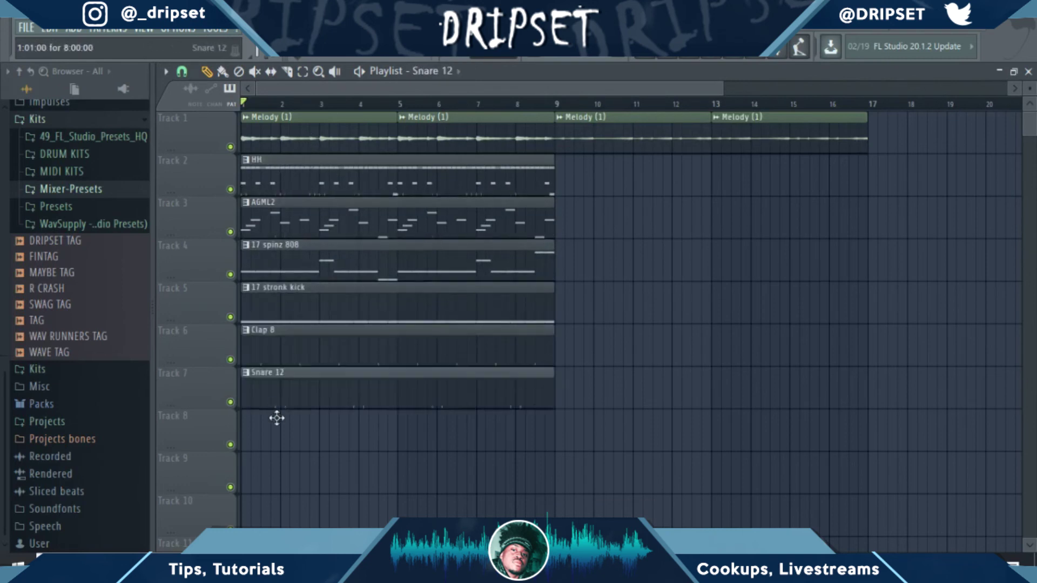
left_click_drag(309, 183, 264, 451)
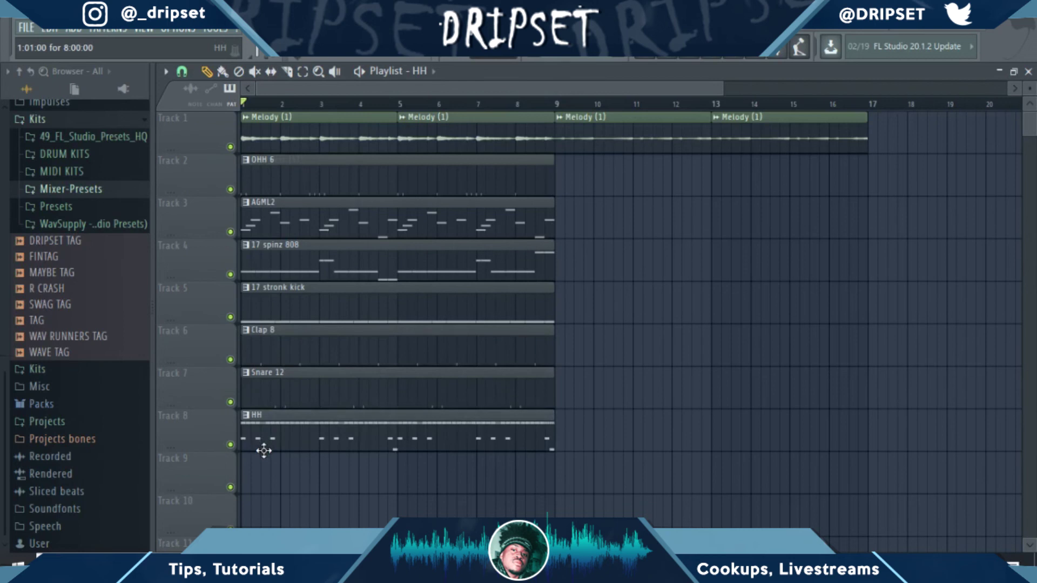
Place OHH 6, [PB] Perc (5) and [PB] Perc (4) on tracks 9, 10 and 11 from bar 1, and select the pattern clips
scroll(1030, 85, "down", 3)
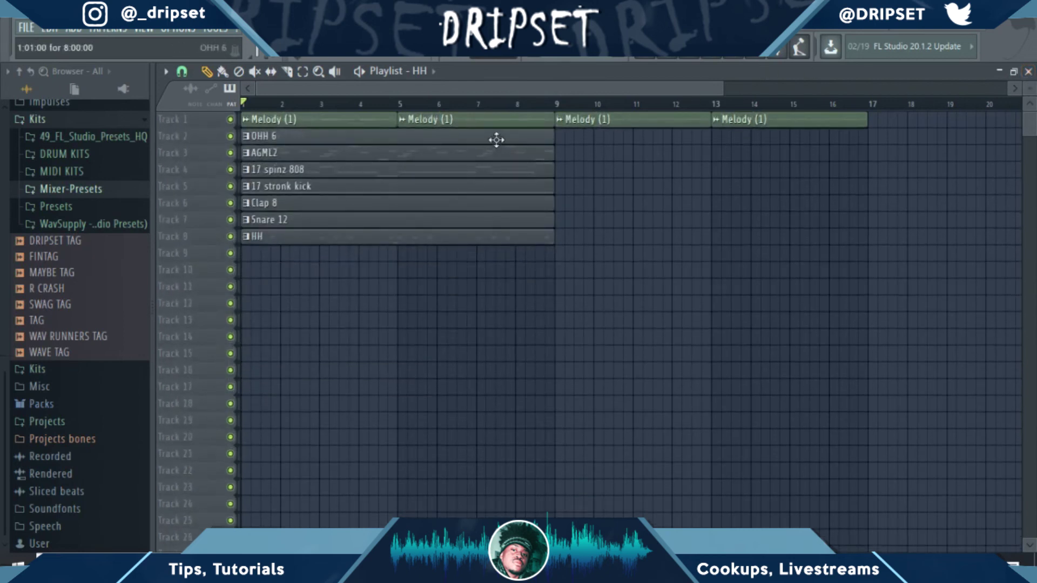
left_click_drag(497, 141, 489, 263)
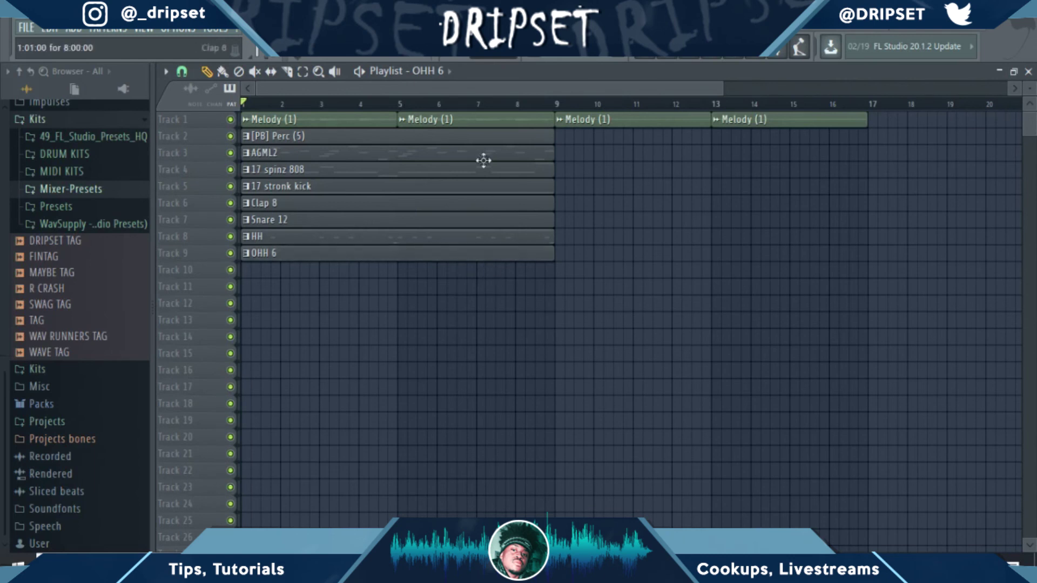
left_click_drag(442, 142, 368, 269)
left_click_drag(354, 137, 325, 287)
left_click_drag(379, 363, 326, 137)
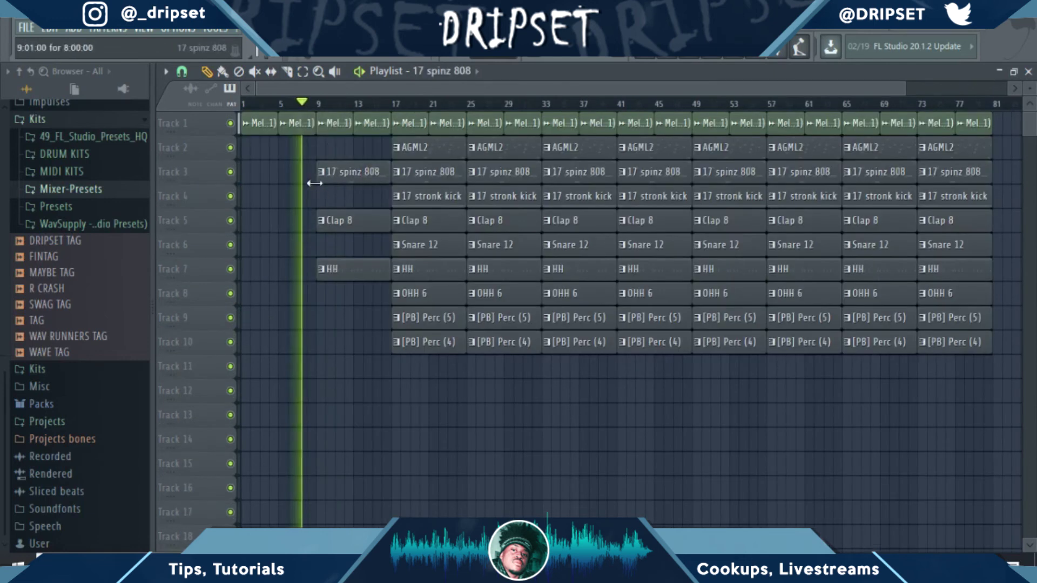
Trim the start of the first 17 spinz 808 clip to bar 11 and delete the AGML2 clip at bar 17
left_click_drag(317, 181, 330, 186)
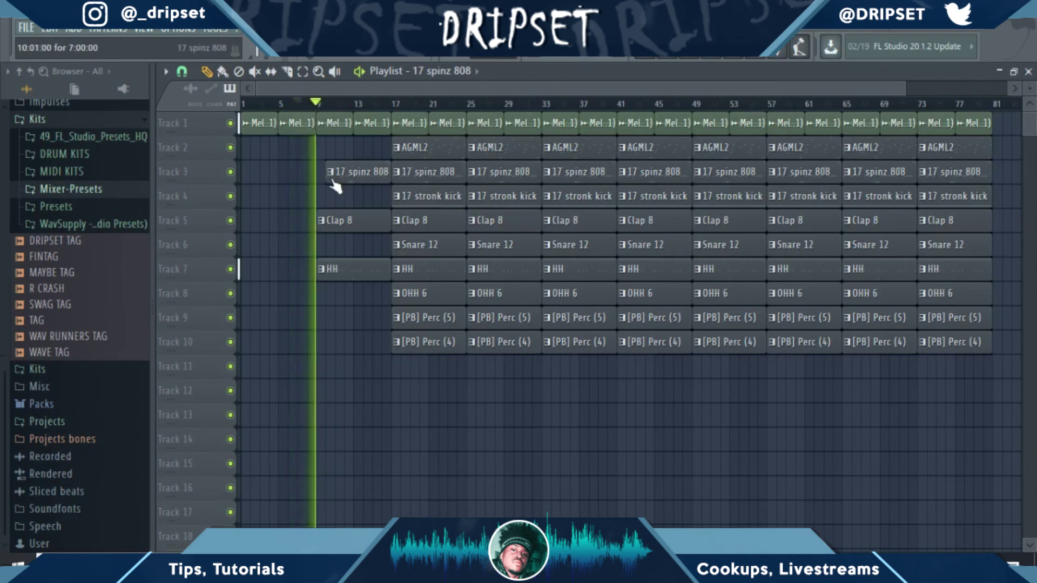
left_click_drag(325, 182, 336, 184)
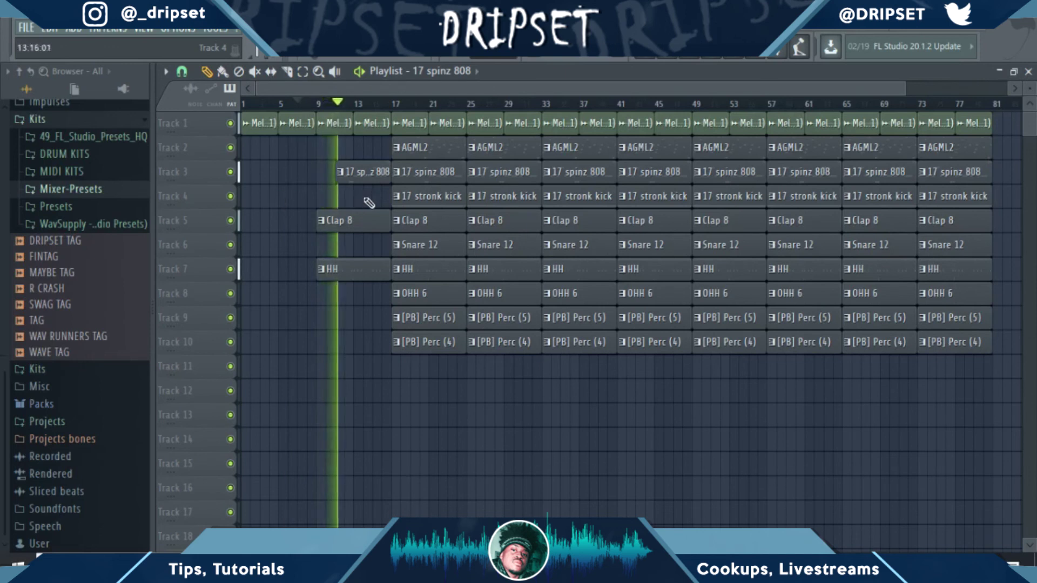
right_click(428, 155)
Delete the two Melody (1) clips spanning bars 17 to 25 and fill the gap with two copied Melody (1) clips
right_click(442, 124)
right_click(411, 124)
mouse_move(390, 127)
left_mouse_down()
mouse_move(331, 130)
mouse_move(407, 131)
left_mouse_up()
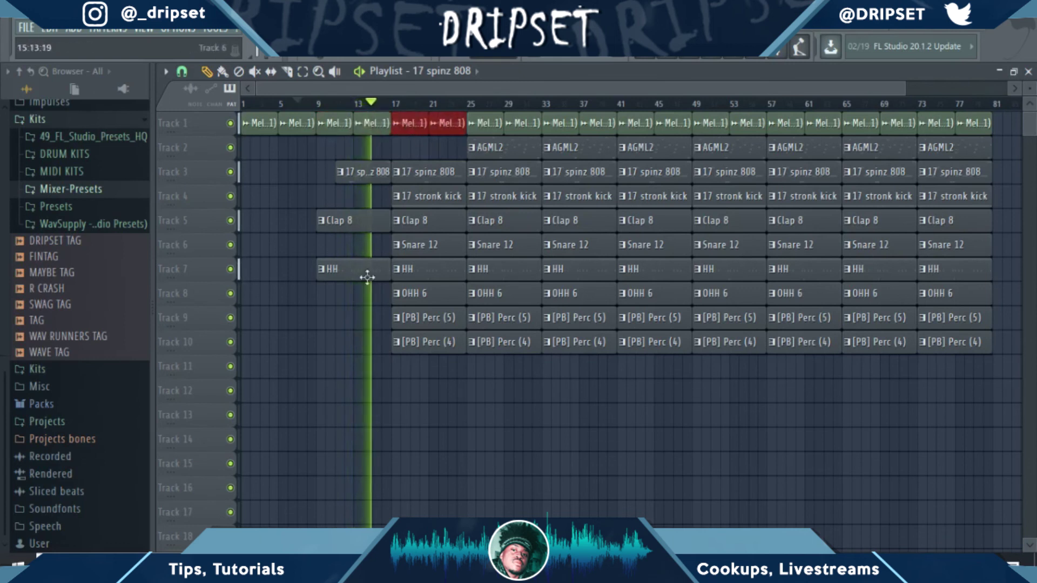
left_click(354, 338)
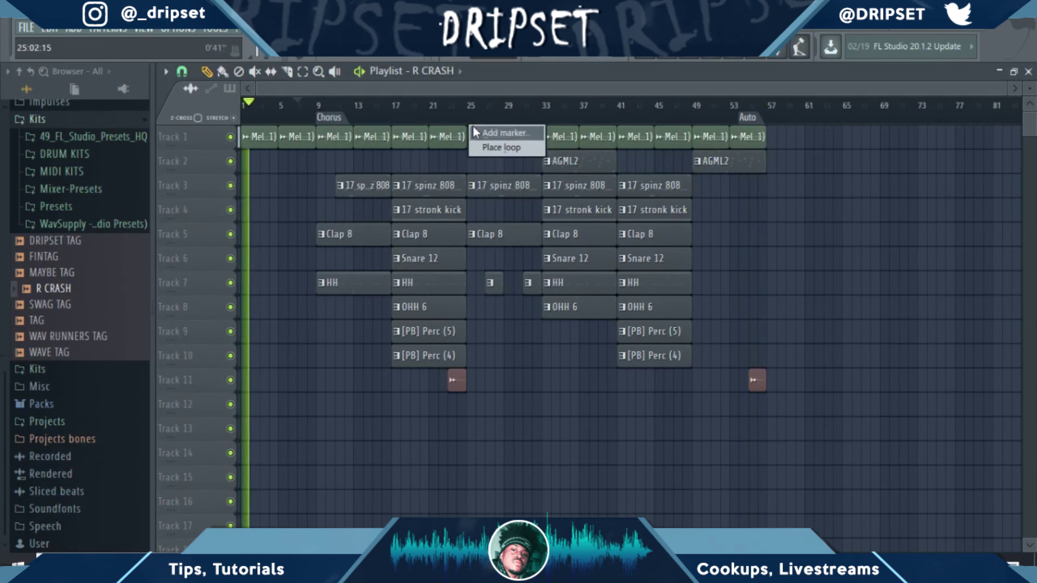
Add a playlist time marker named Verse at bar 25
left_click(472, 126)
type("Verse")
key("Return")
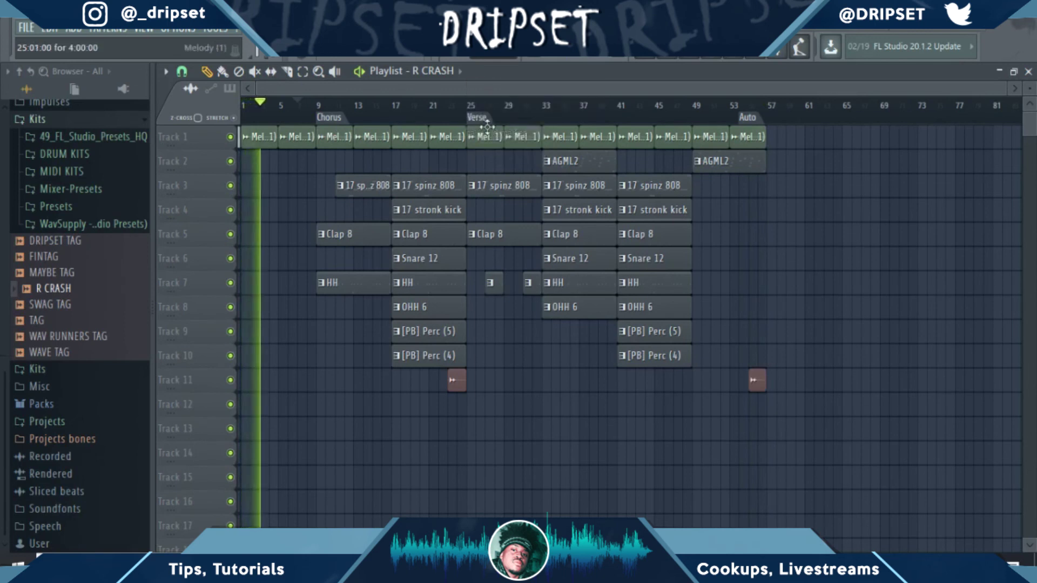
Add a time marker named Bridge at bar 49 and delete the Auto marker at bar 54
right_click(701, 134)
left_click(702, 134)
type("B")
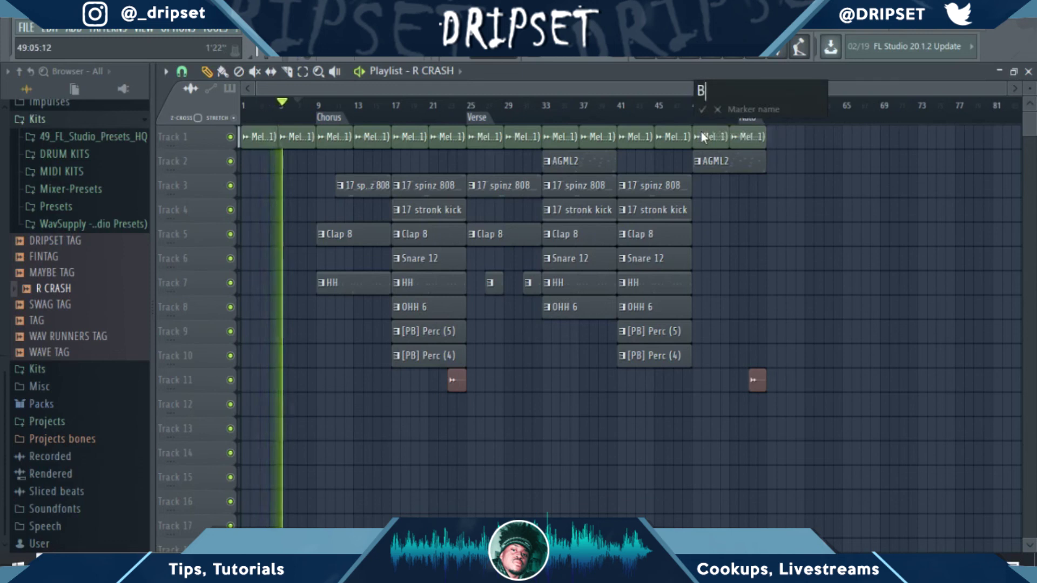
type("ridge")
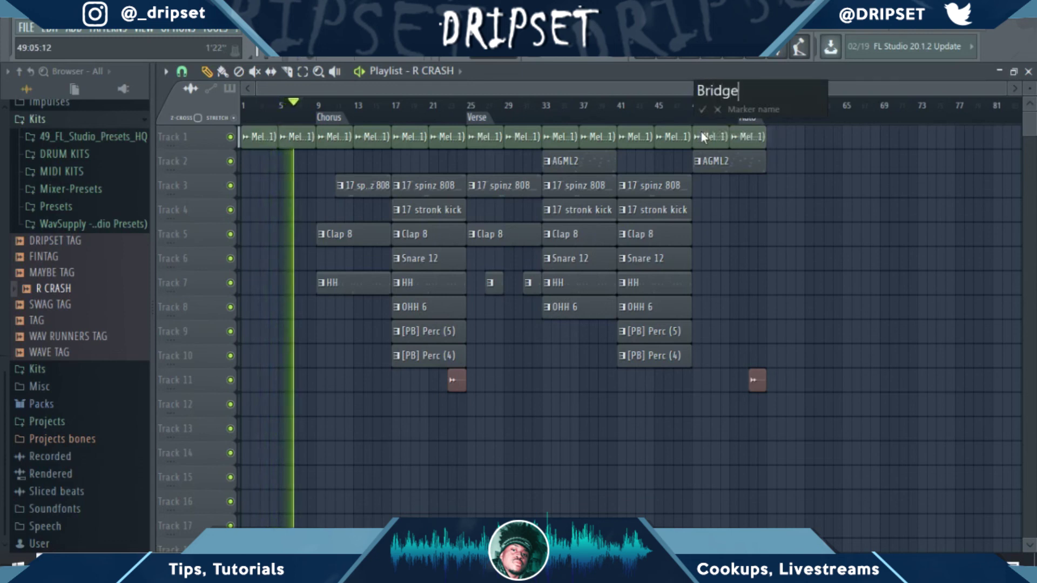
key("Return")
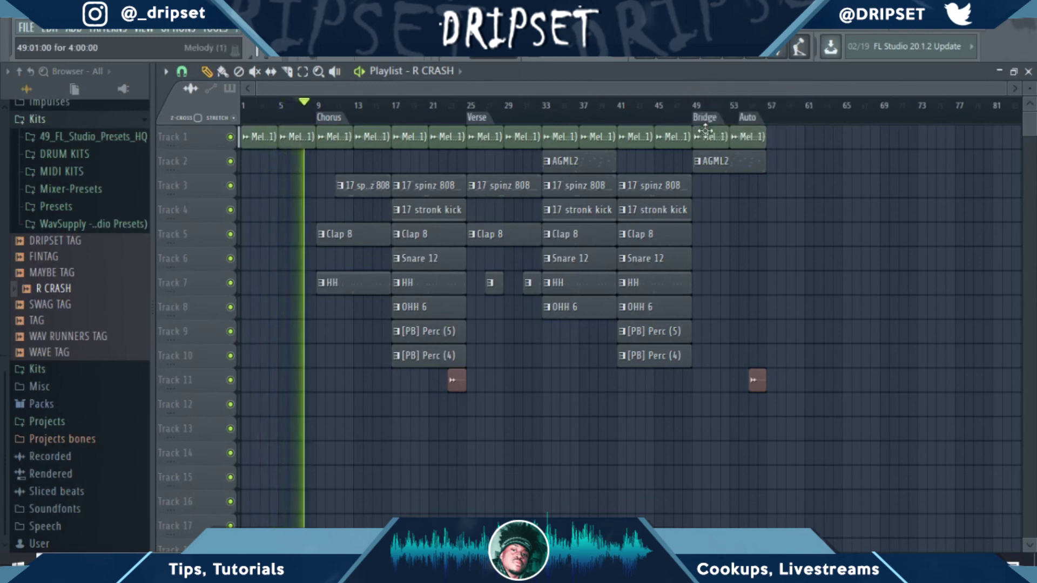
right_click(742, 120)
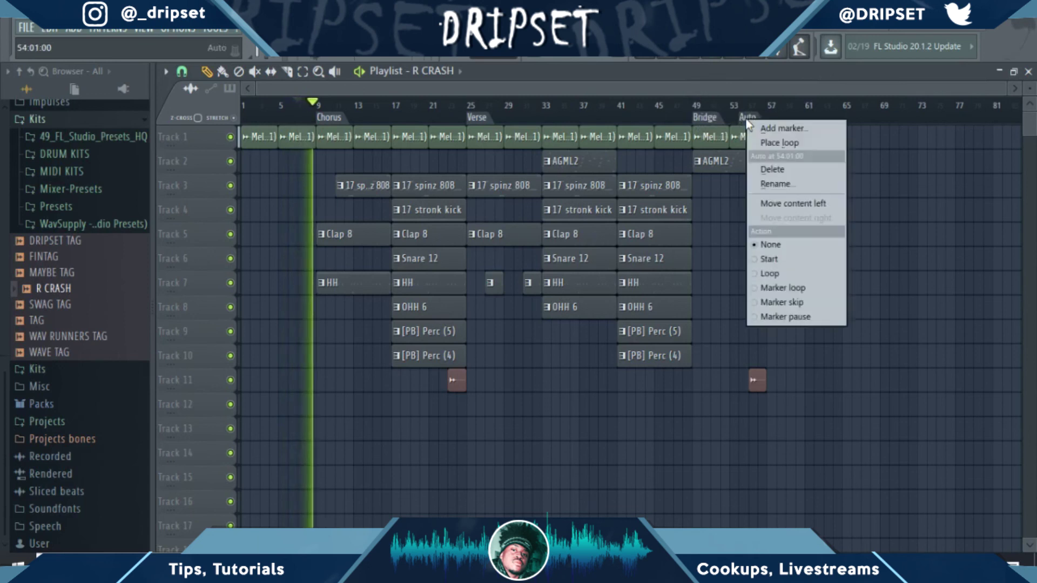
left_click(782, 170)
Duplicate the arrangement section from bar 9 to the end of the bridge so the copy starts at bar 57
mouse_move(768, 439)
left_mouse_down()
mouse_move(604, 211)
mouse_move(342, 115)
mouse_move(345, 128)
mouse_move(525, 128)
mouse_move(810, 186)
mouse_move(764, 190)
mouse_move(780, 192)
left_mouse_up()
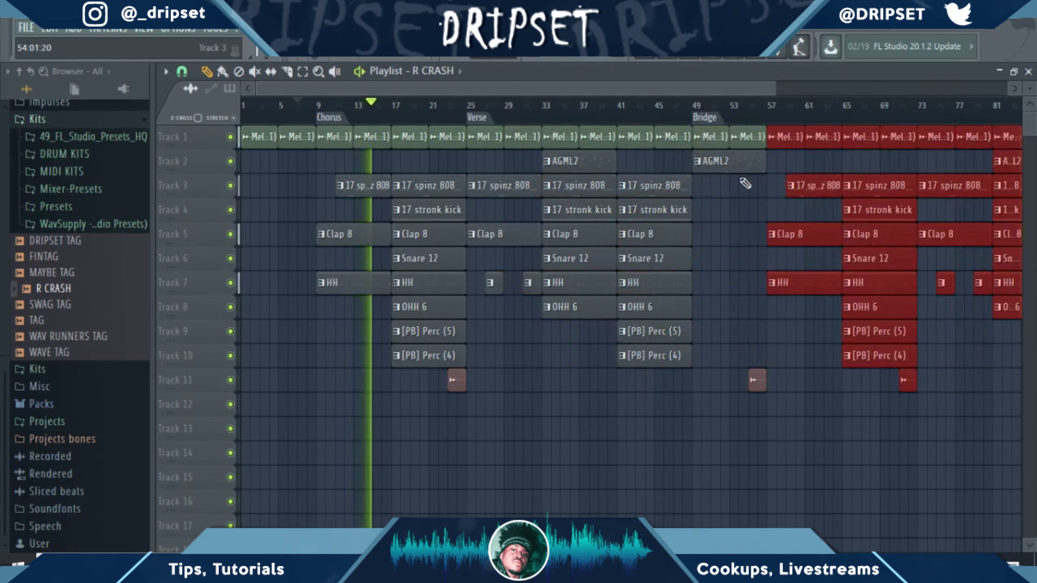
left_click(767, 77)
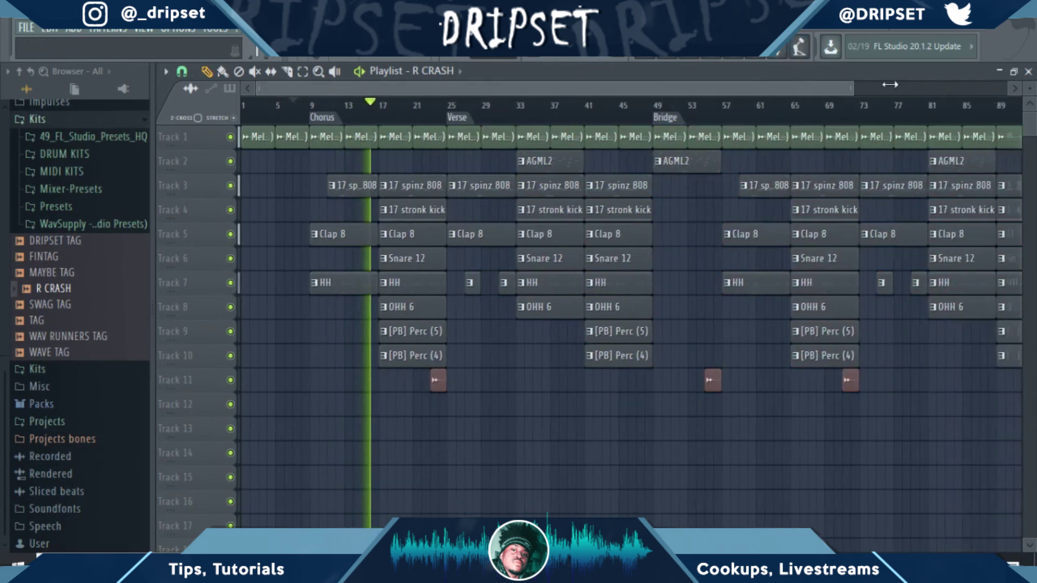